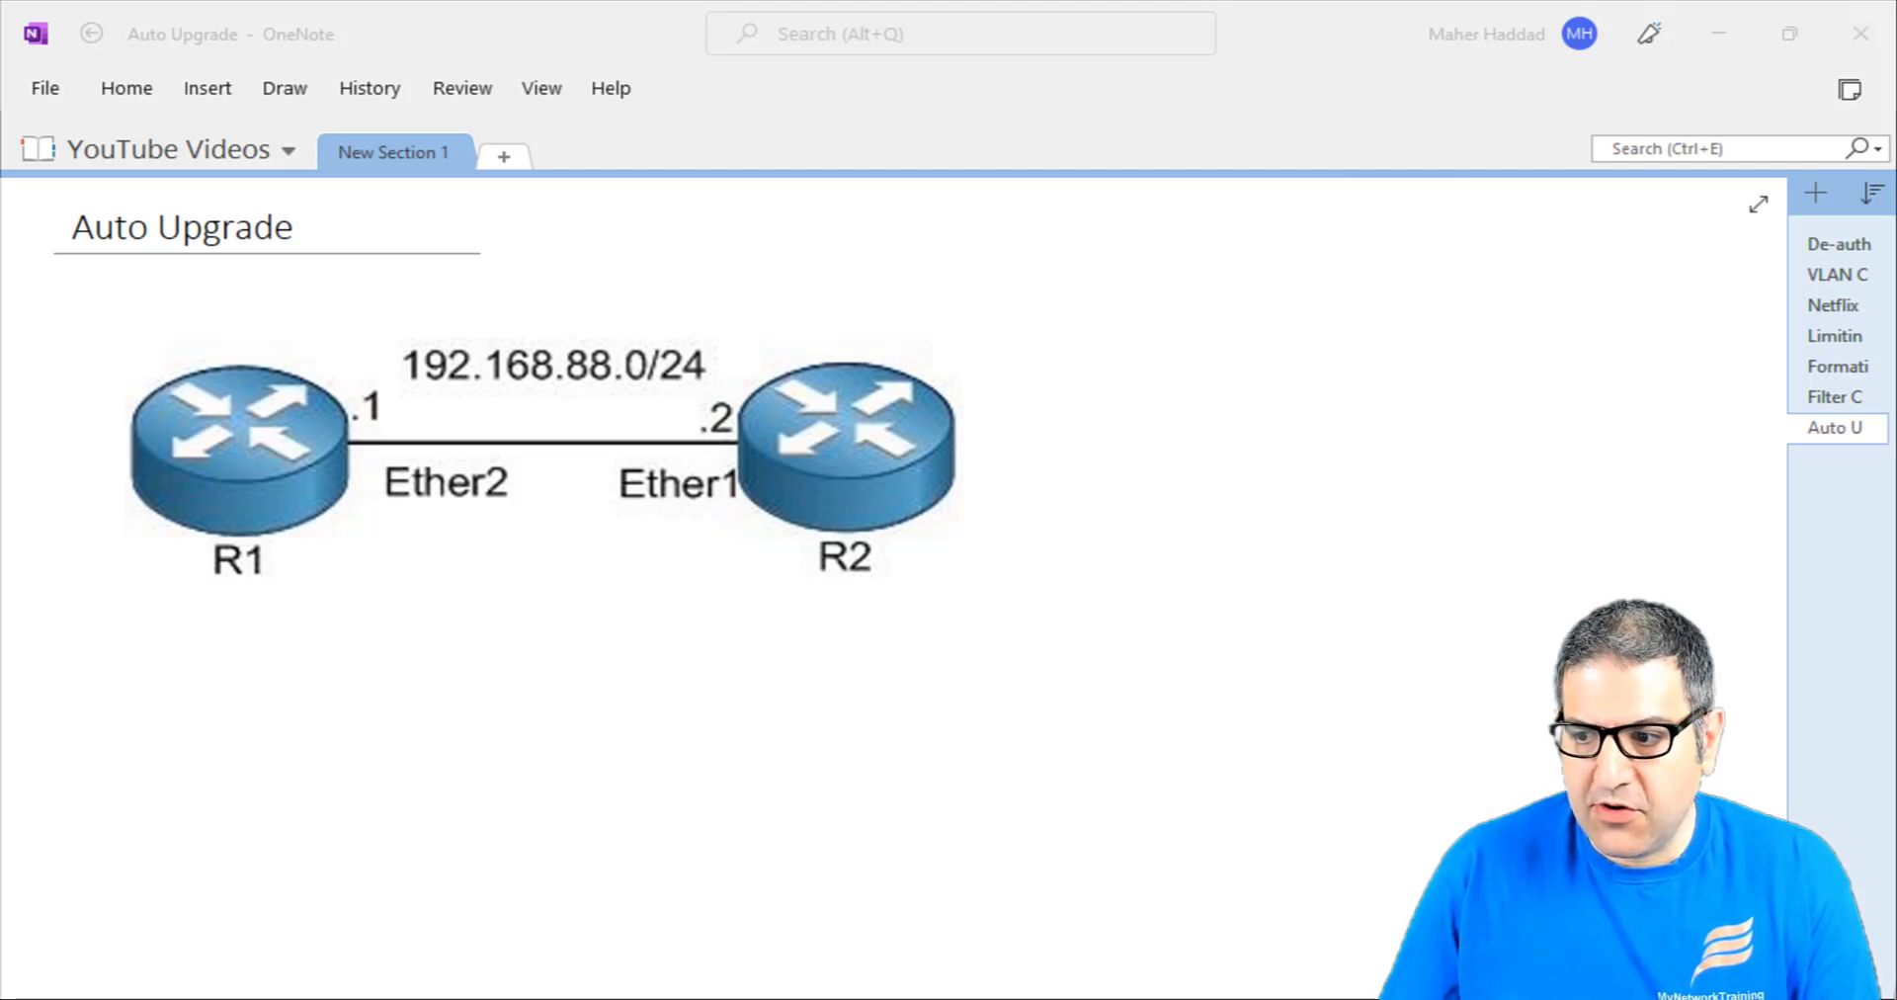
- Switch from the OneNote Auto Upgrade diagram to R1's WinBox session (RouterOS v6.45.9)
key(alt+Tab)
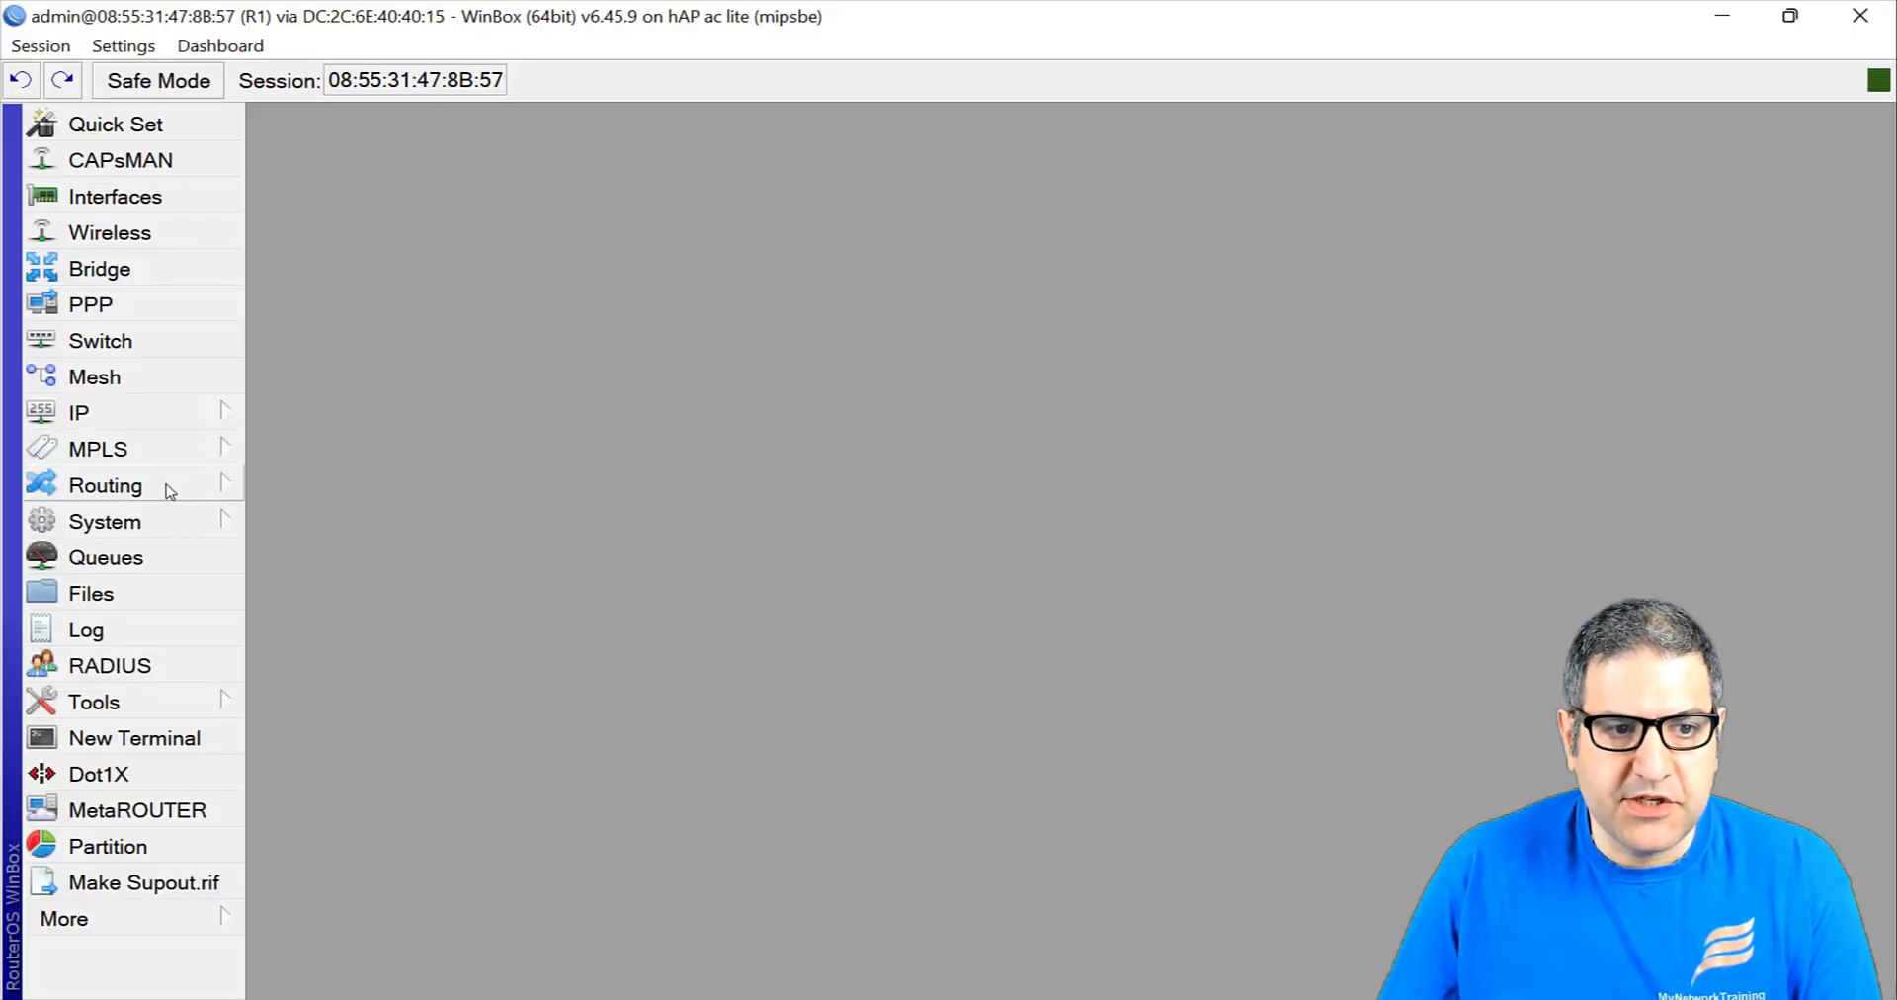
- Show R1's empty Auto Upgrade Available Packages list and move the window up-left
click(188, 546)
click(166, 554)
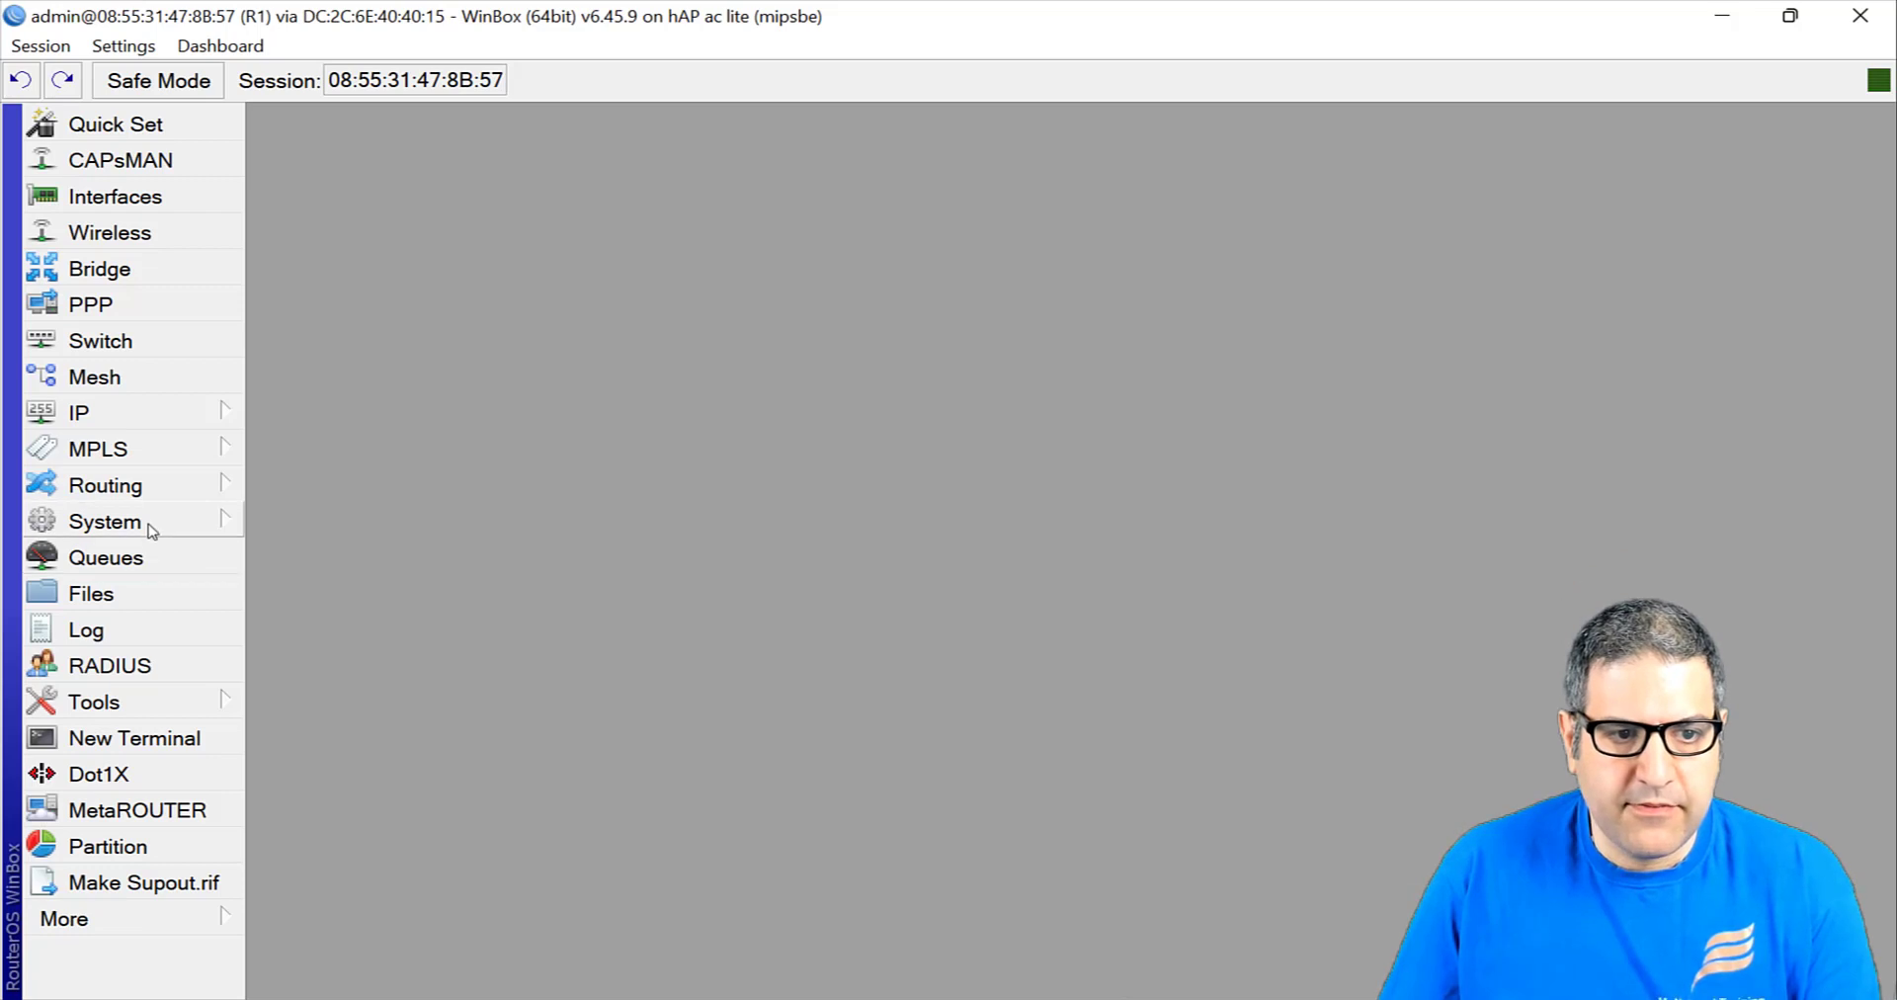
click(178, 521)
click(380, 148)
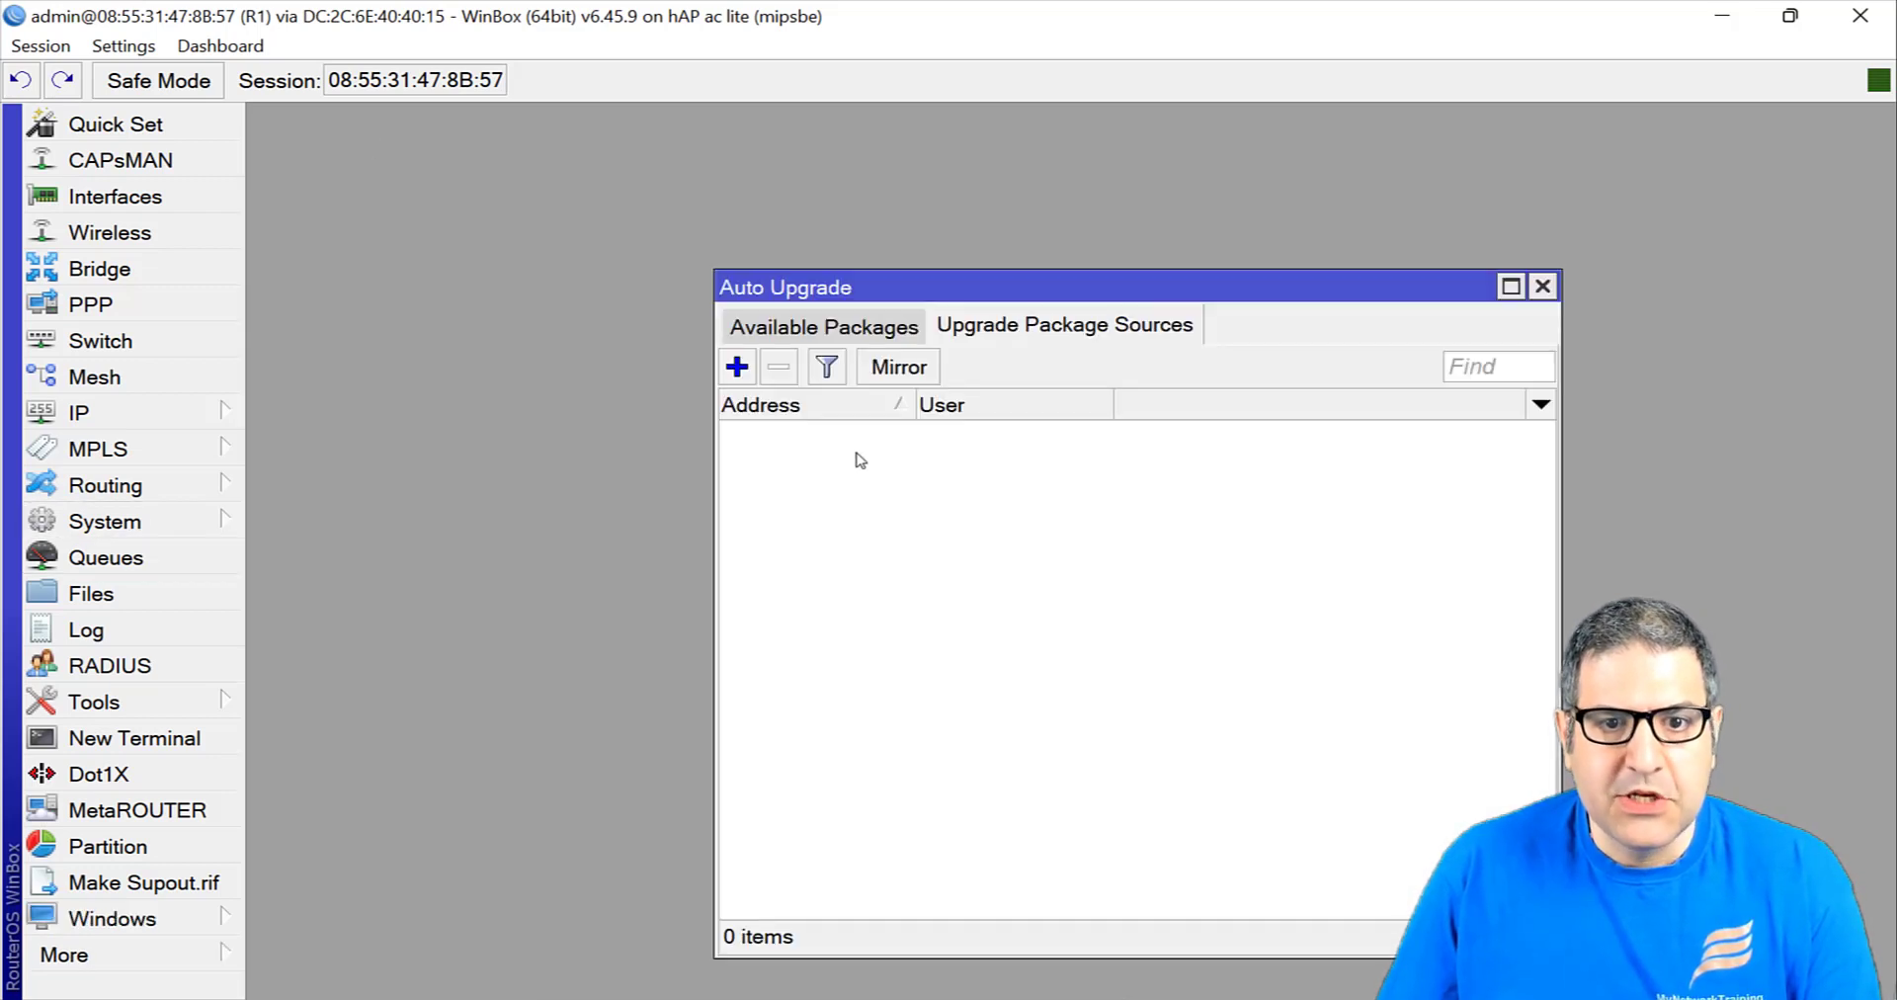
click(818, 329)
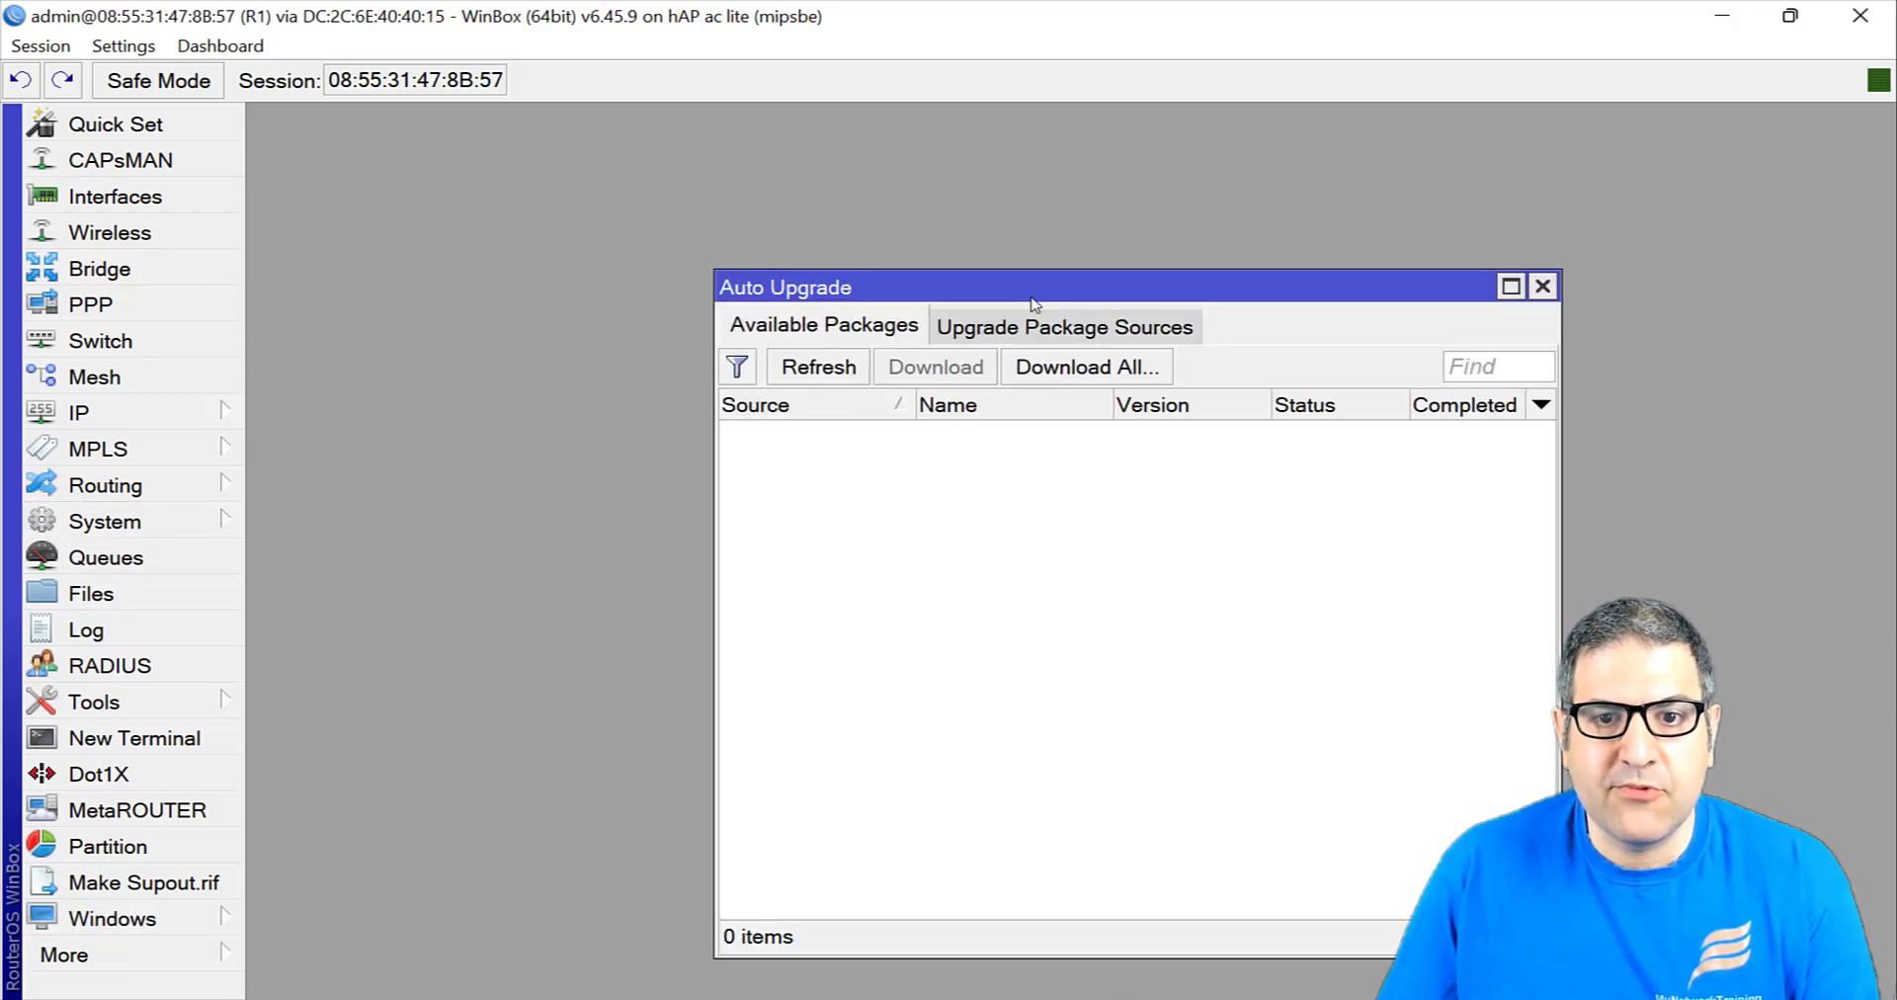
drag(979, 282, 699, 204)
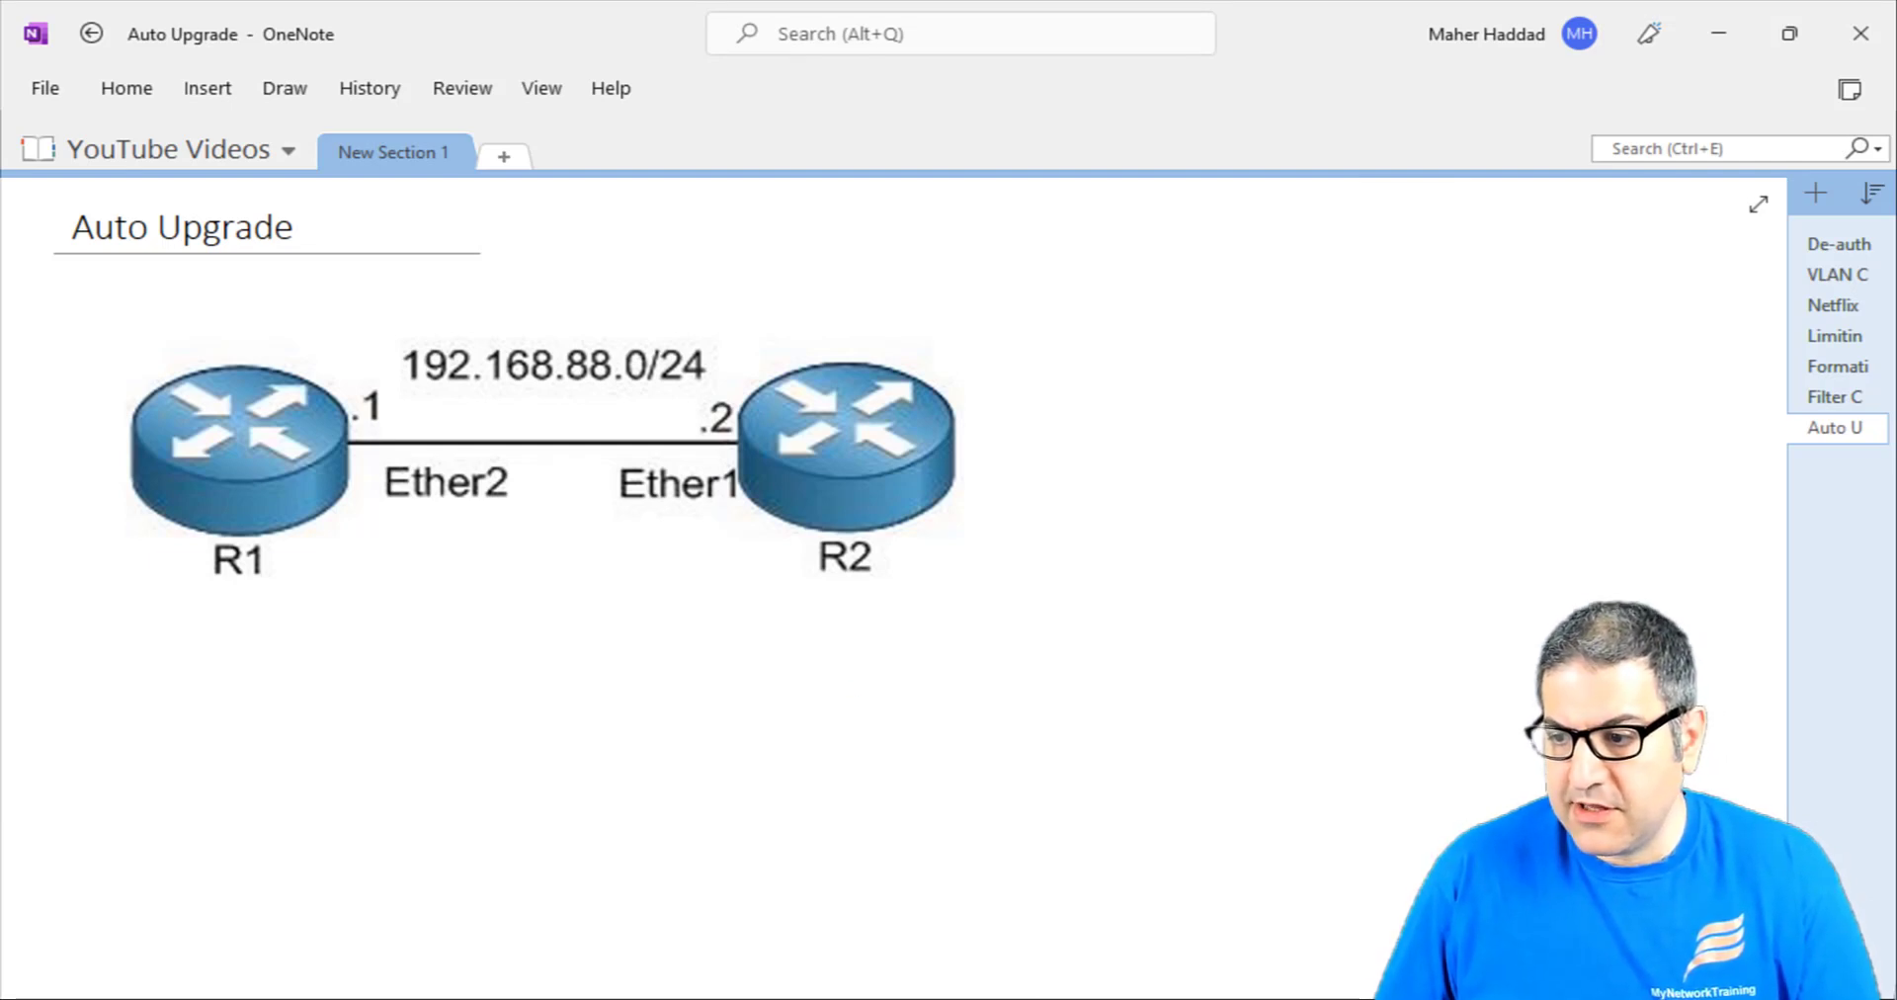
- Open R1's System > Packages list showing version 6.45.9 and move it up-left
key(alt+Tab)
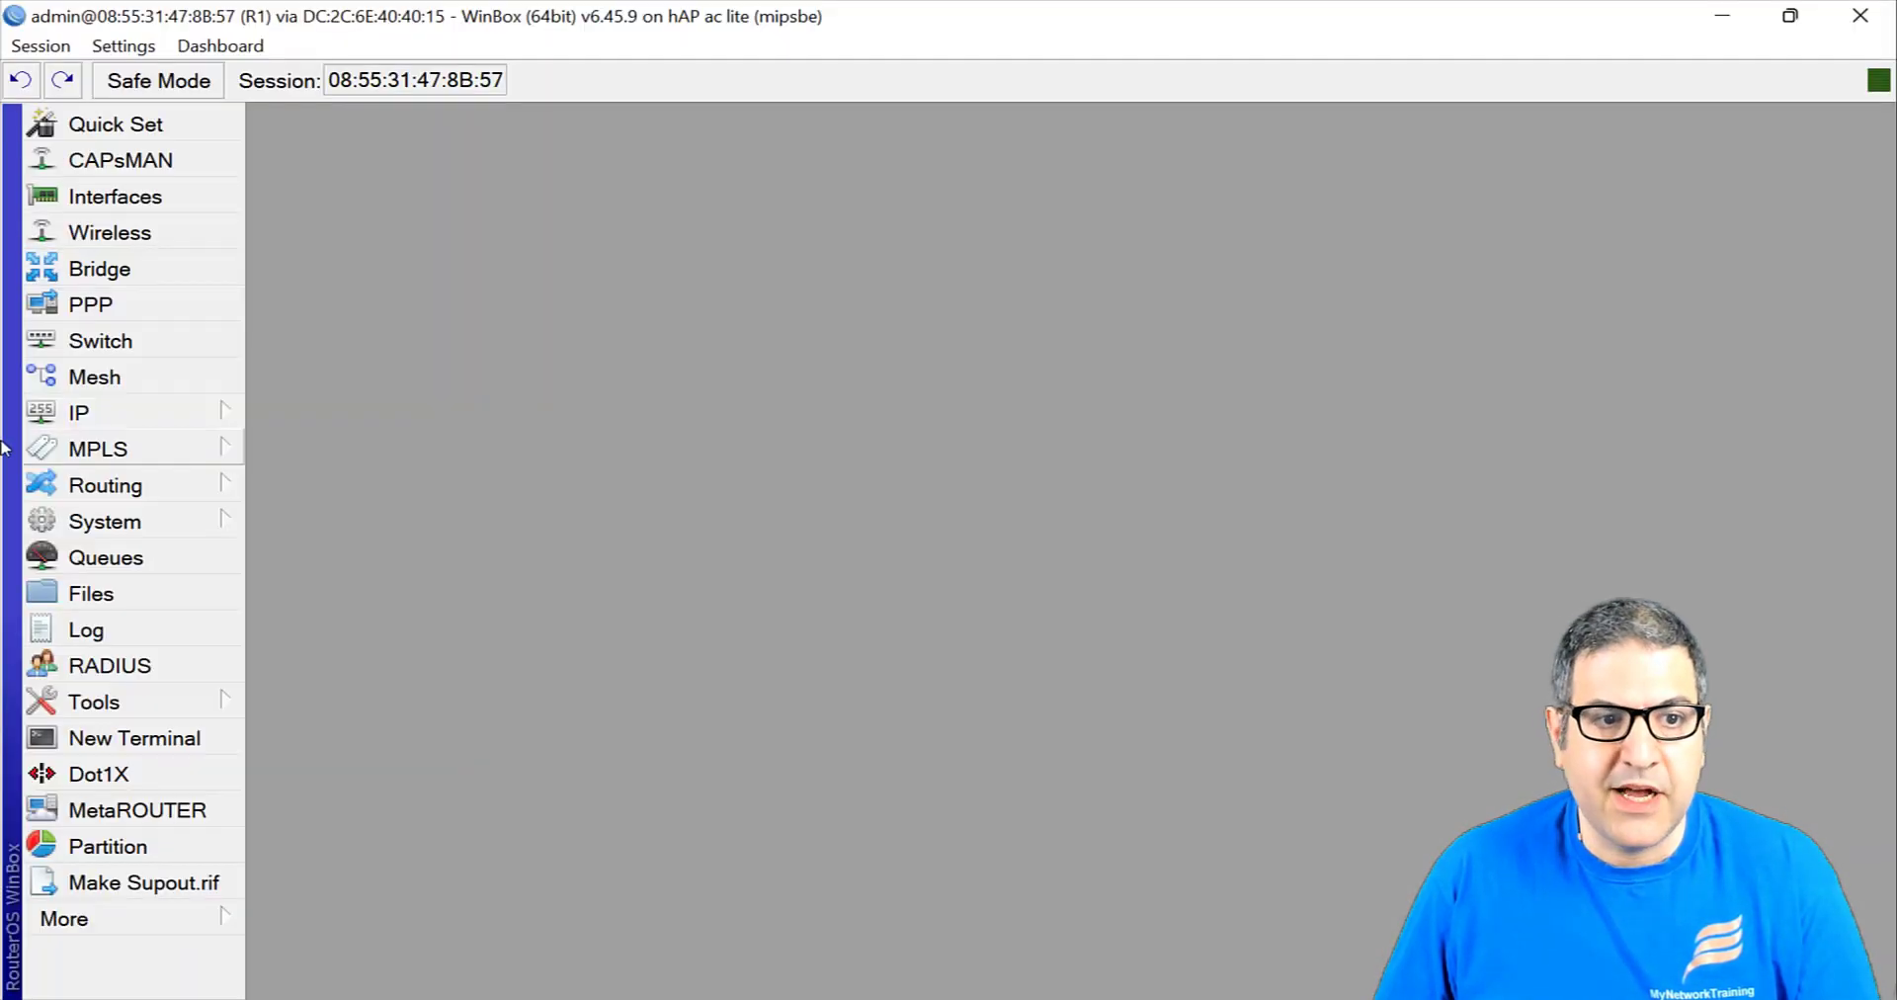
click(150, 524)
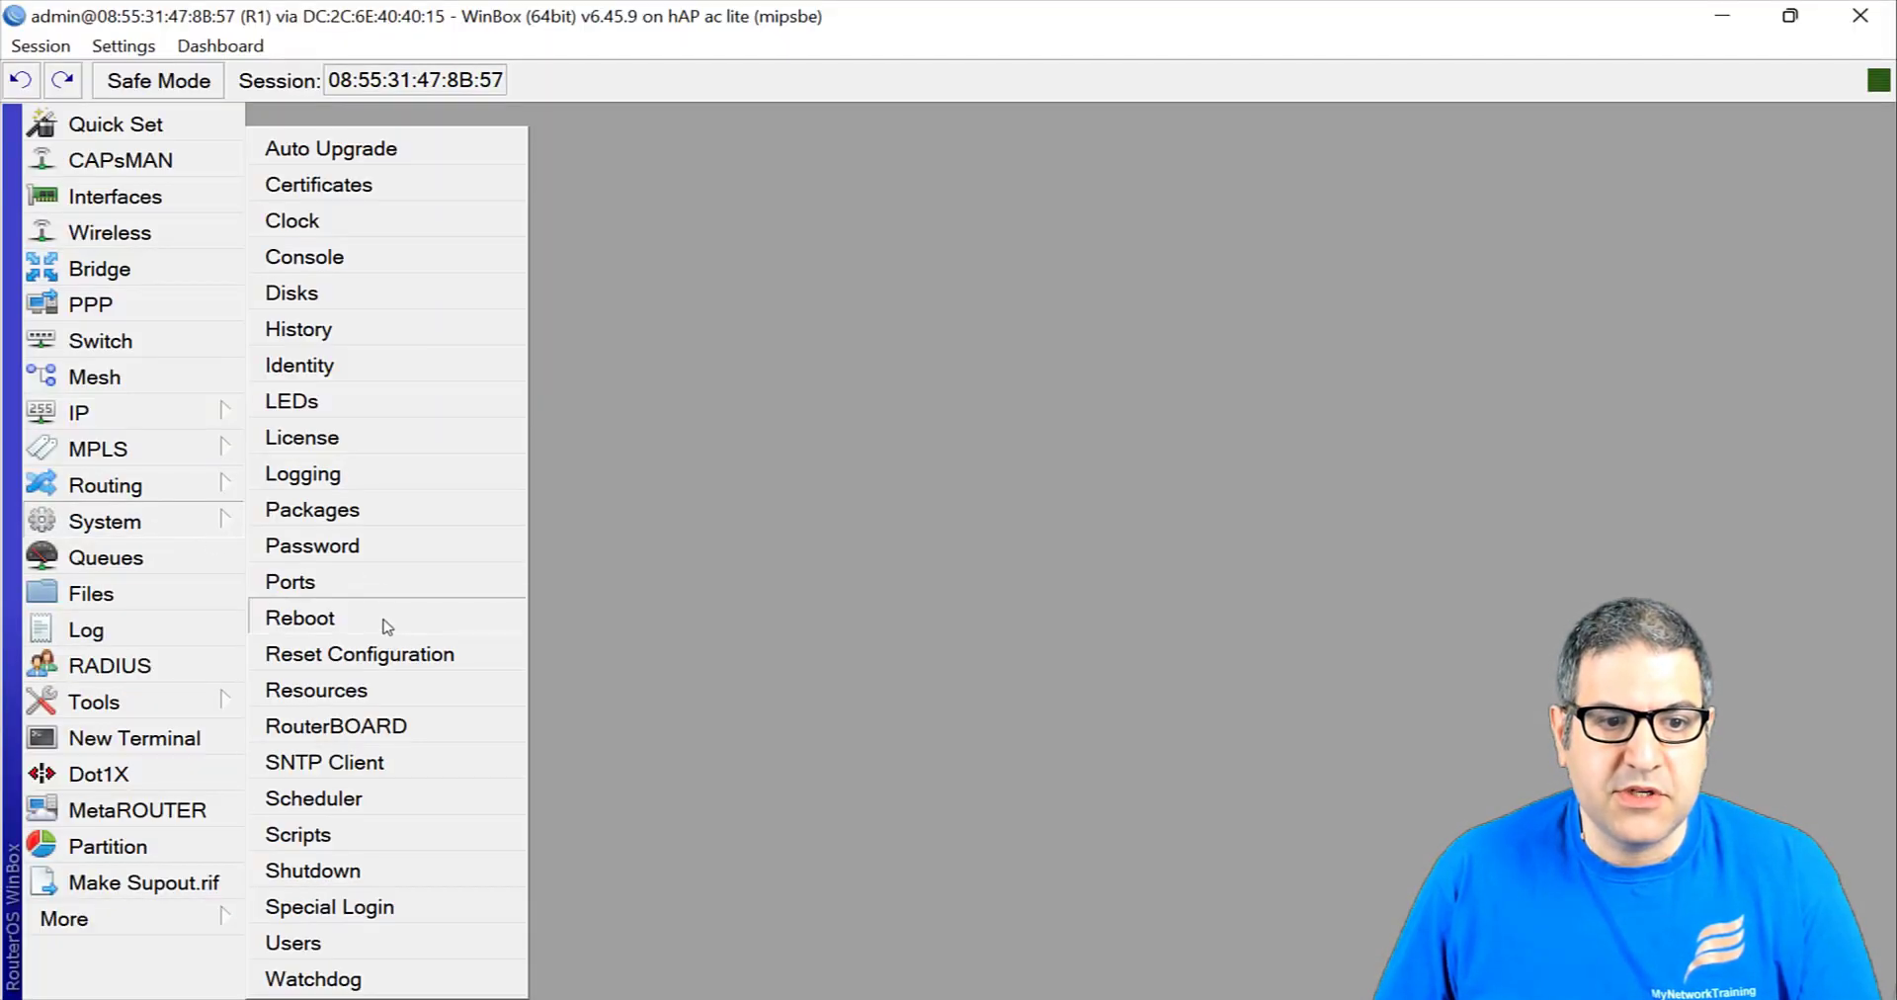
click(365, 526)
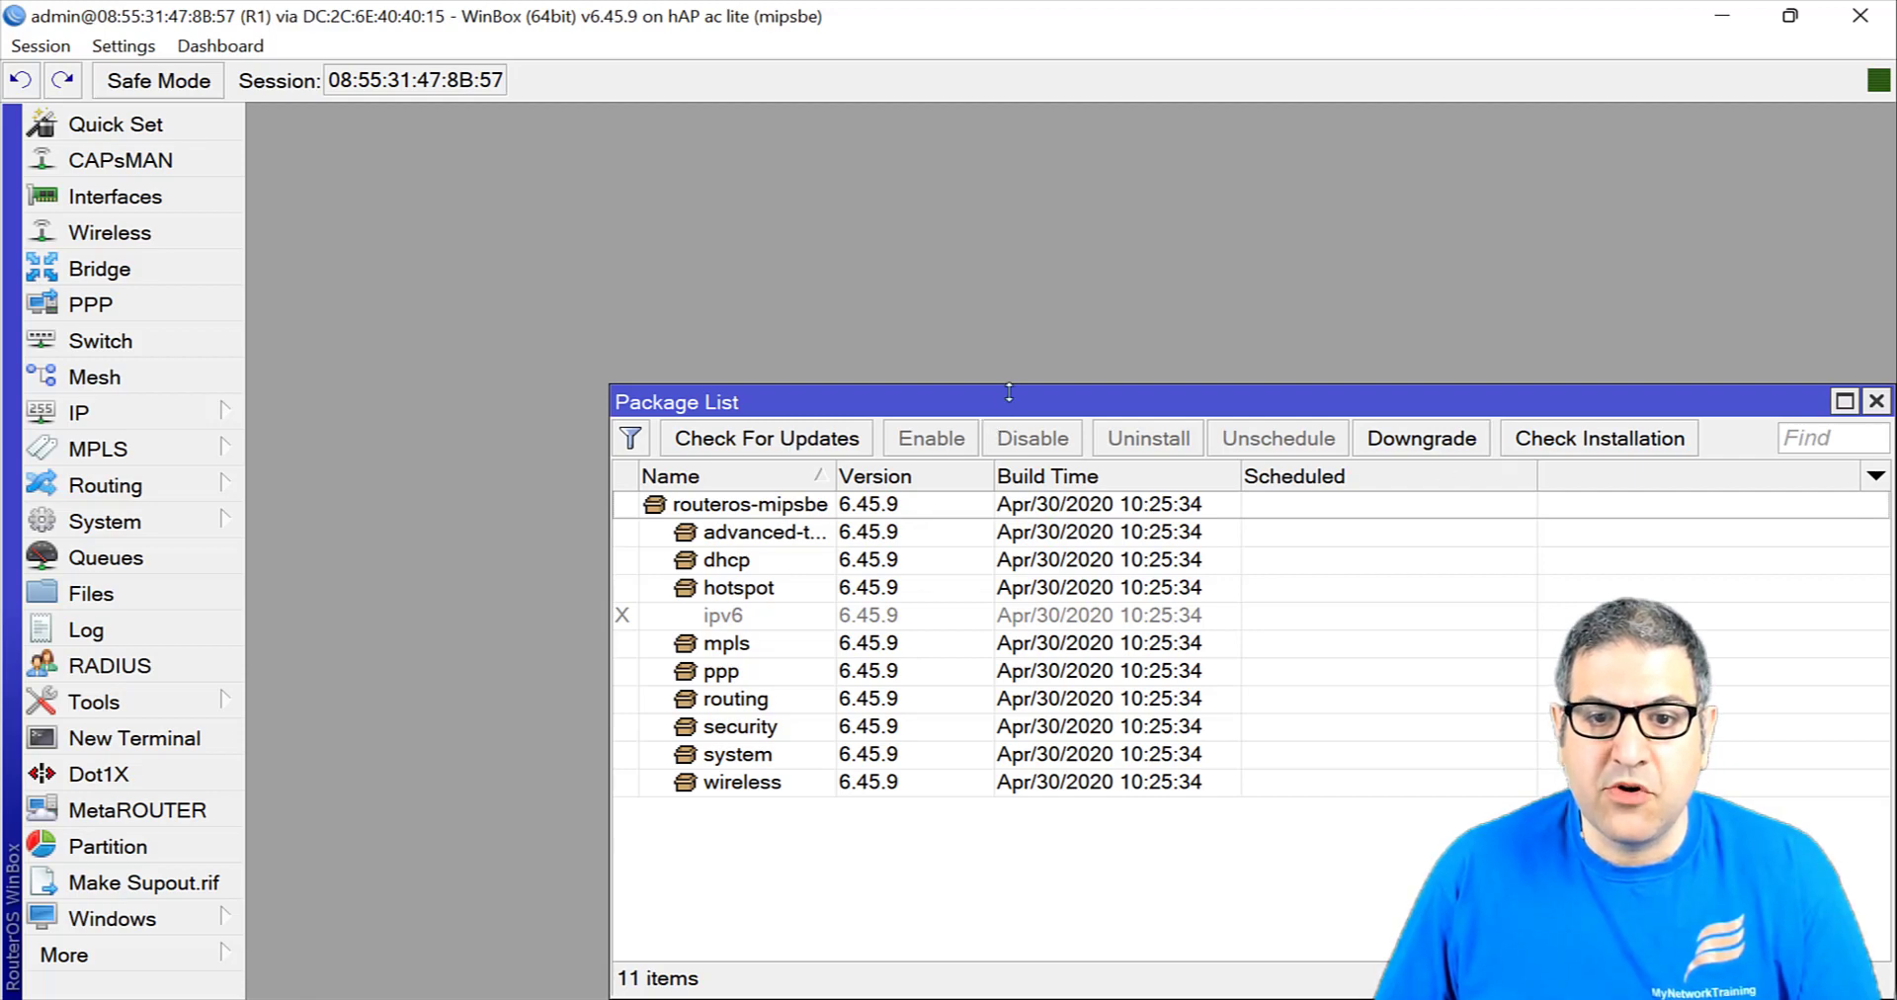
drag(1018, 395, 733, 178)
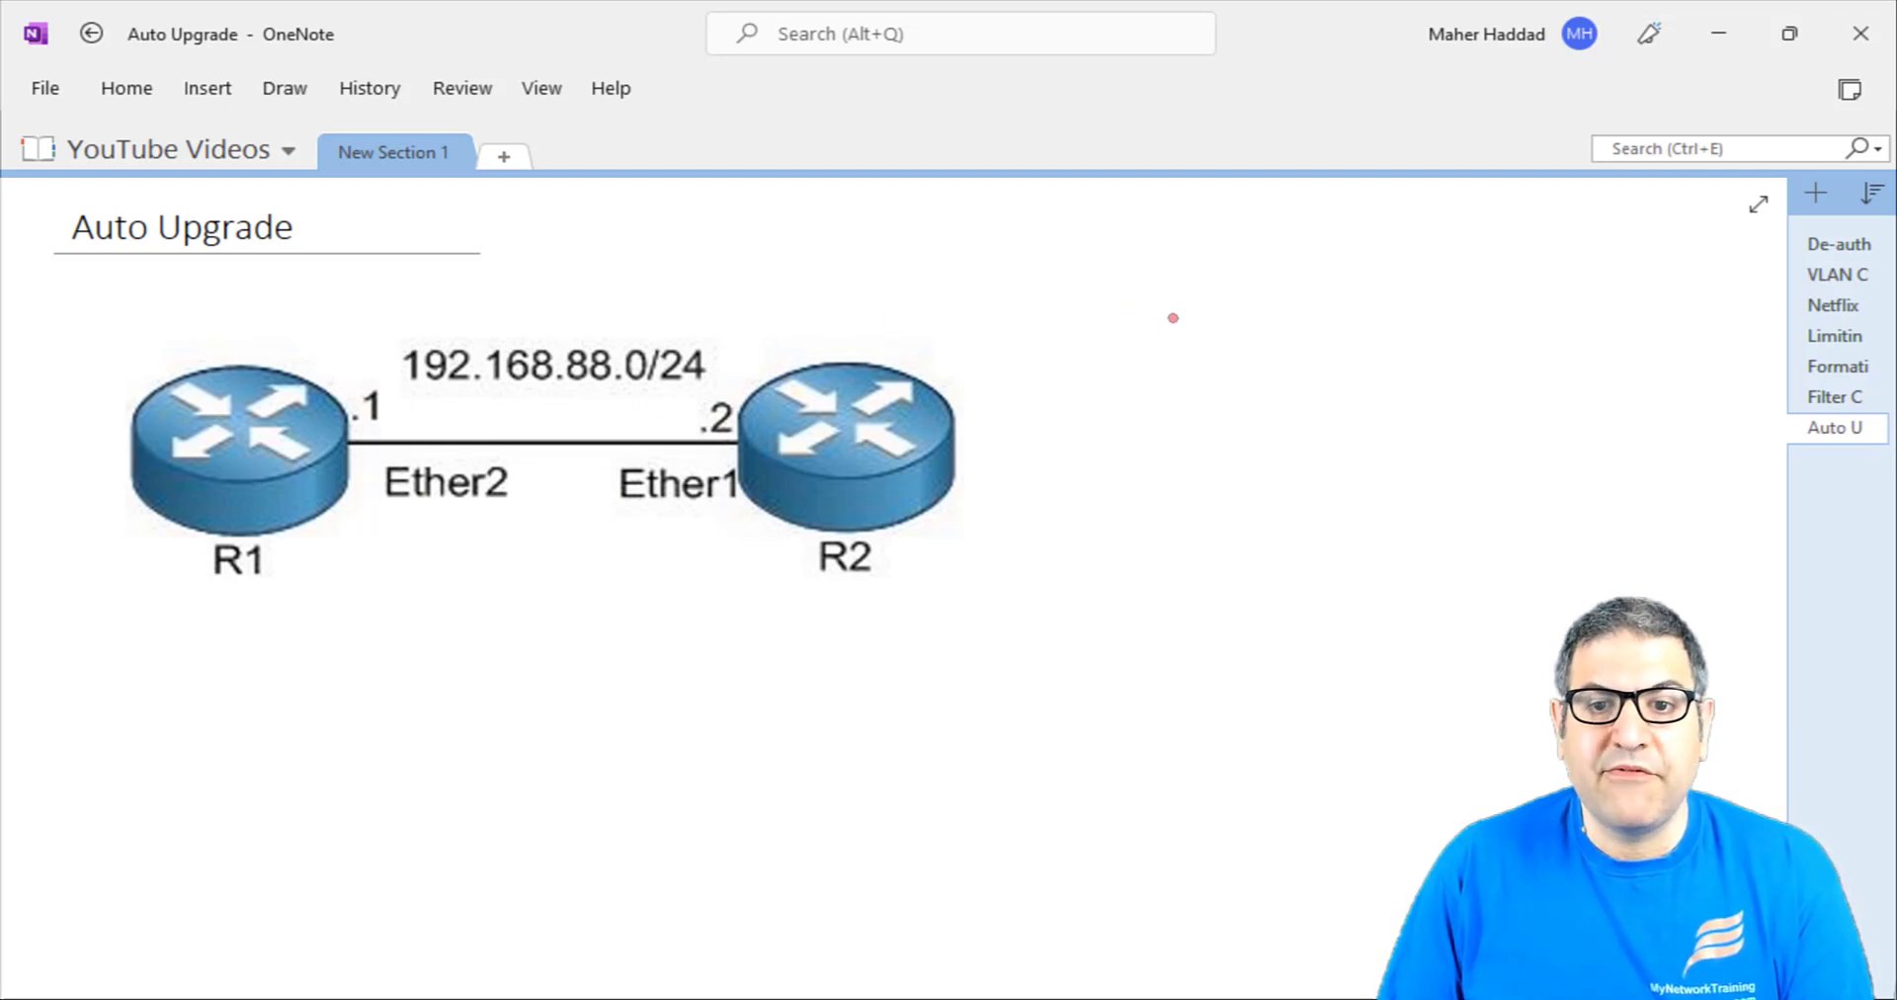
- Draw in red a source box arrowing into R2, 'FUS' above R1, and an R1-to-R2 arrow
mouse_move(1189, 247)
mouse_down()
mouse_move(1183, 358)
mouse_move(1257, 333)
mouse_move(1215, 356)
mouse_move(1072, 297)
mouse_move(951, 383)
mouse_up()
drag(965, 351, 985, 377)
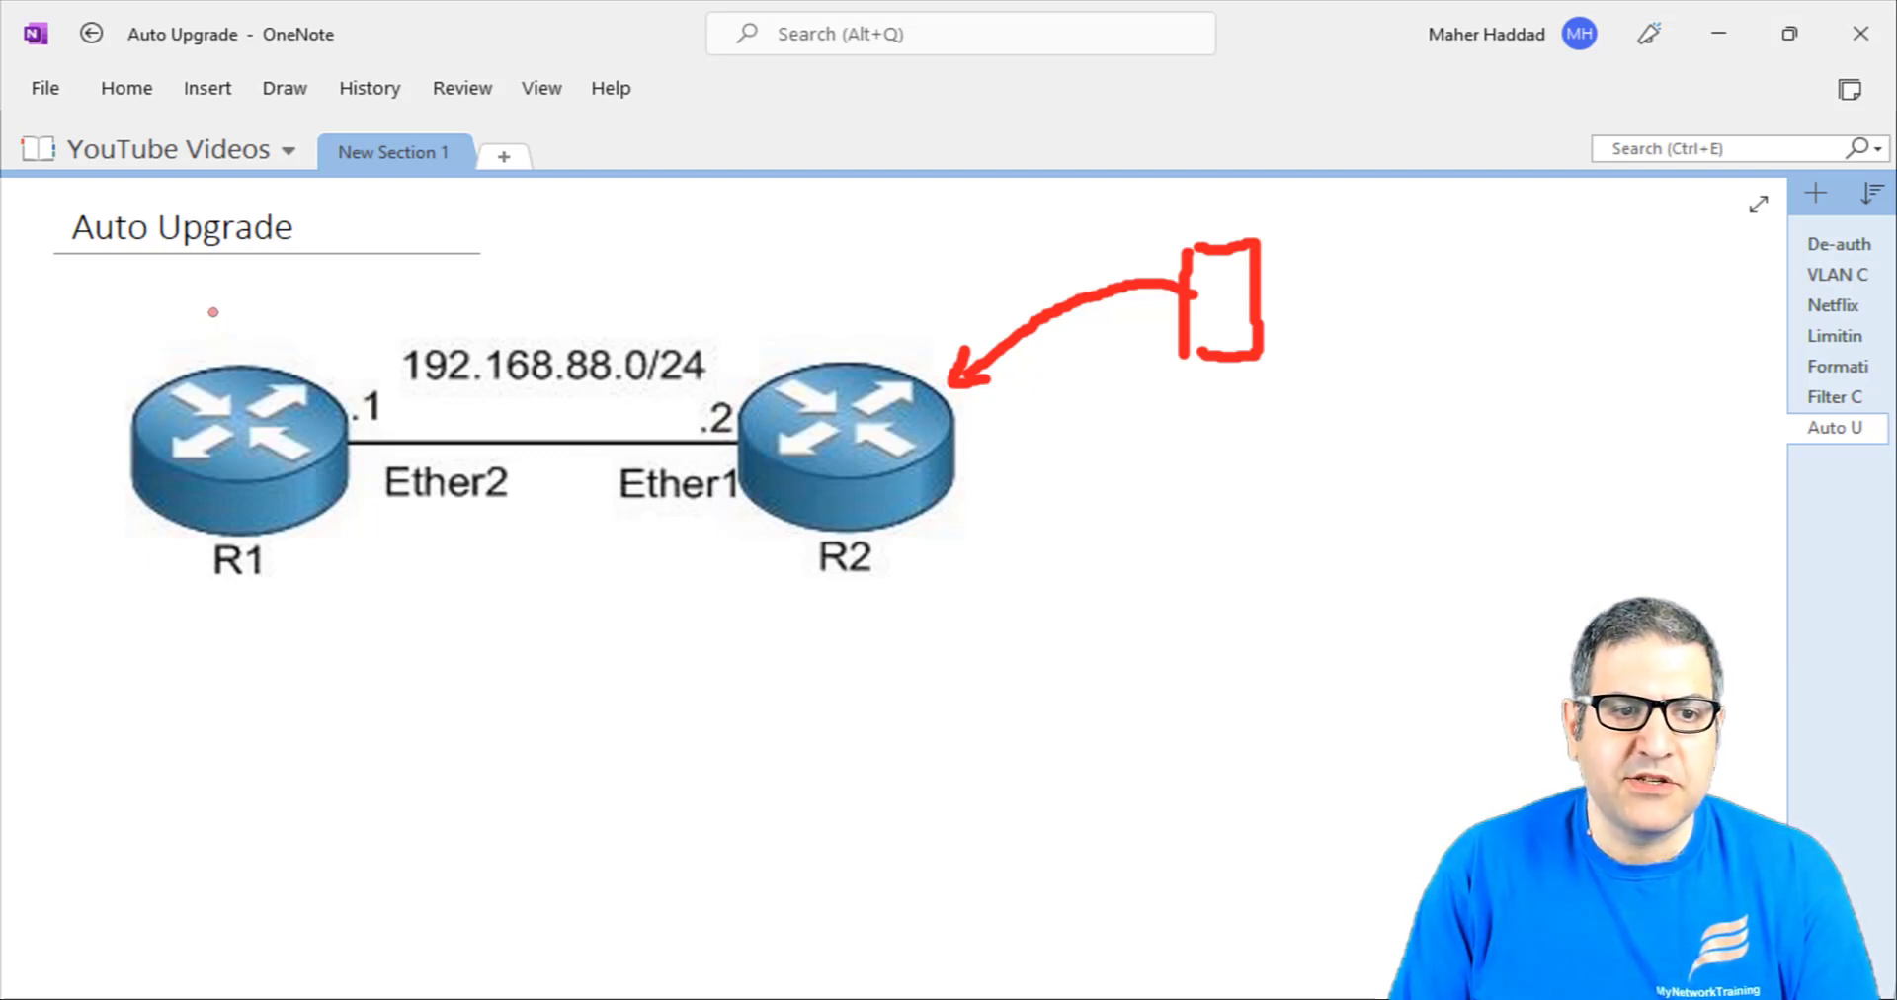
mouse_move(215, 289)
mouse_down()
mouse_move(194, 334)
mouse_move(242, 294)
mouse_move(298, 289)
mouse_up()
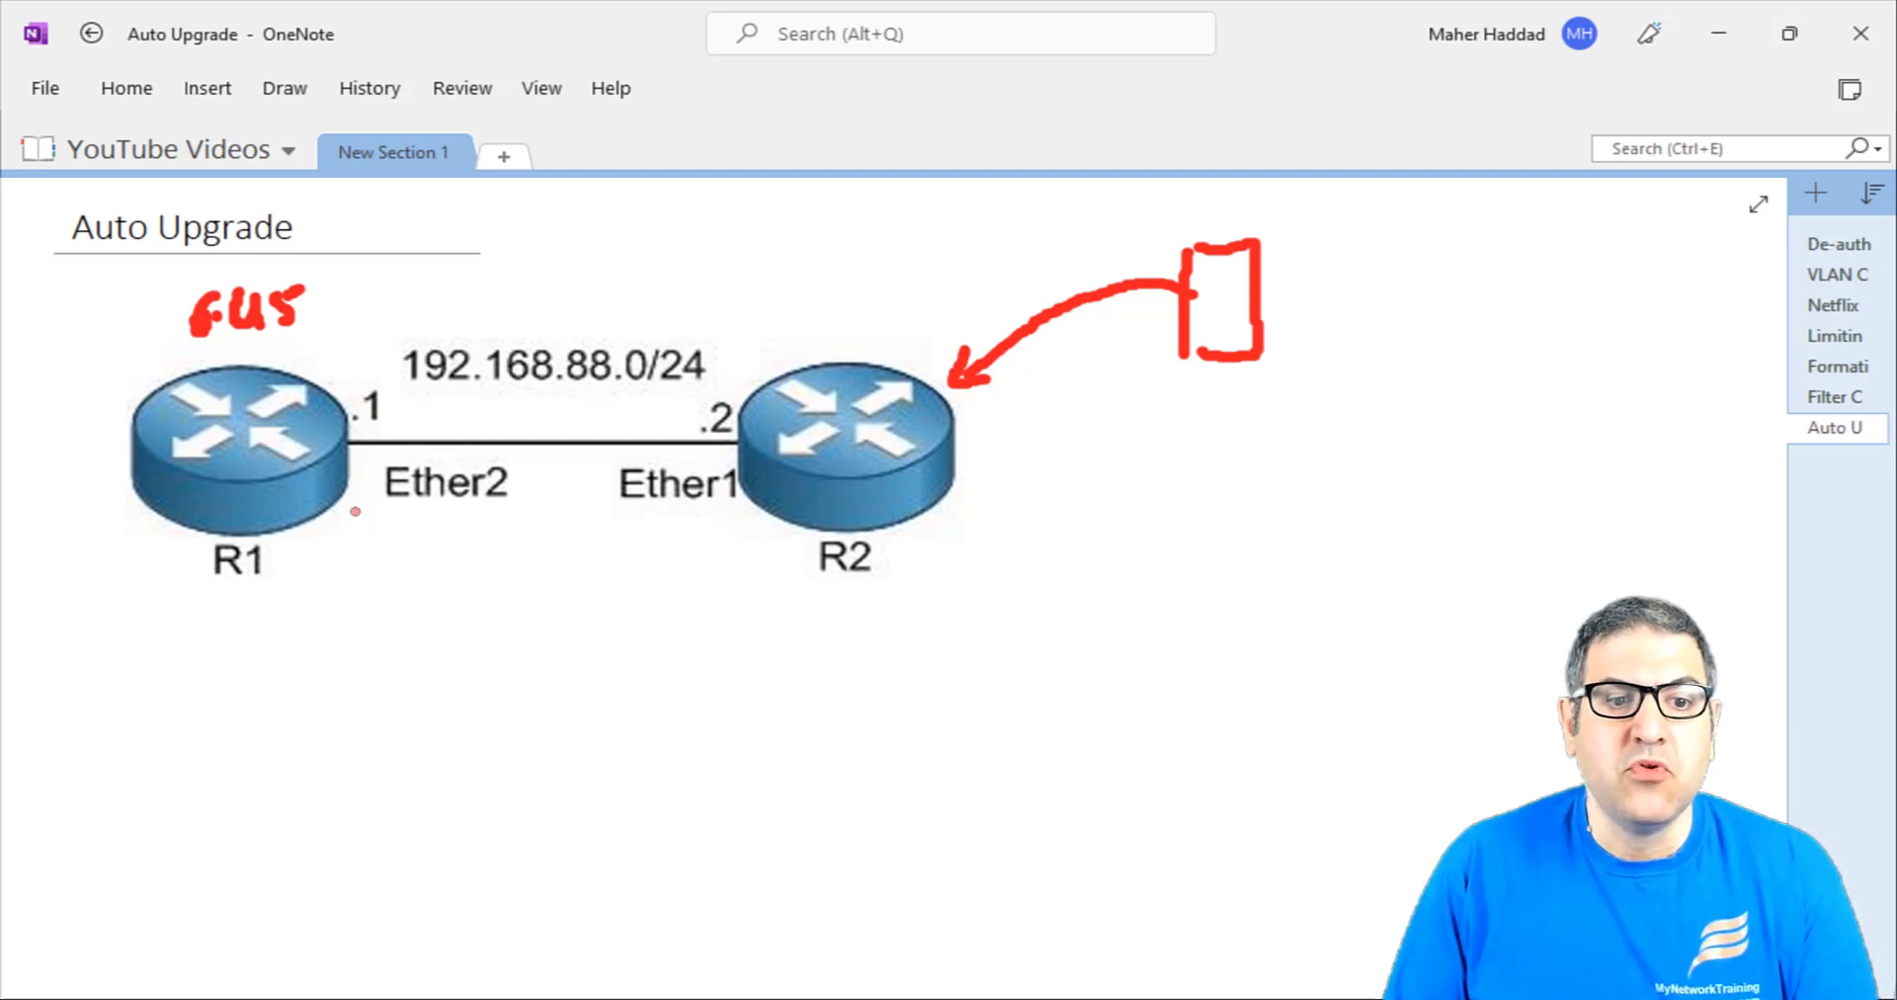
mouse_move(323, 518)
mouse_down()
mouse_move(364, 595)
mouse_move(491, 591)
mouse_move(731, 510)
mouse_move(719, 543)
mouse_up()
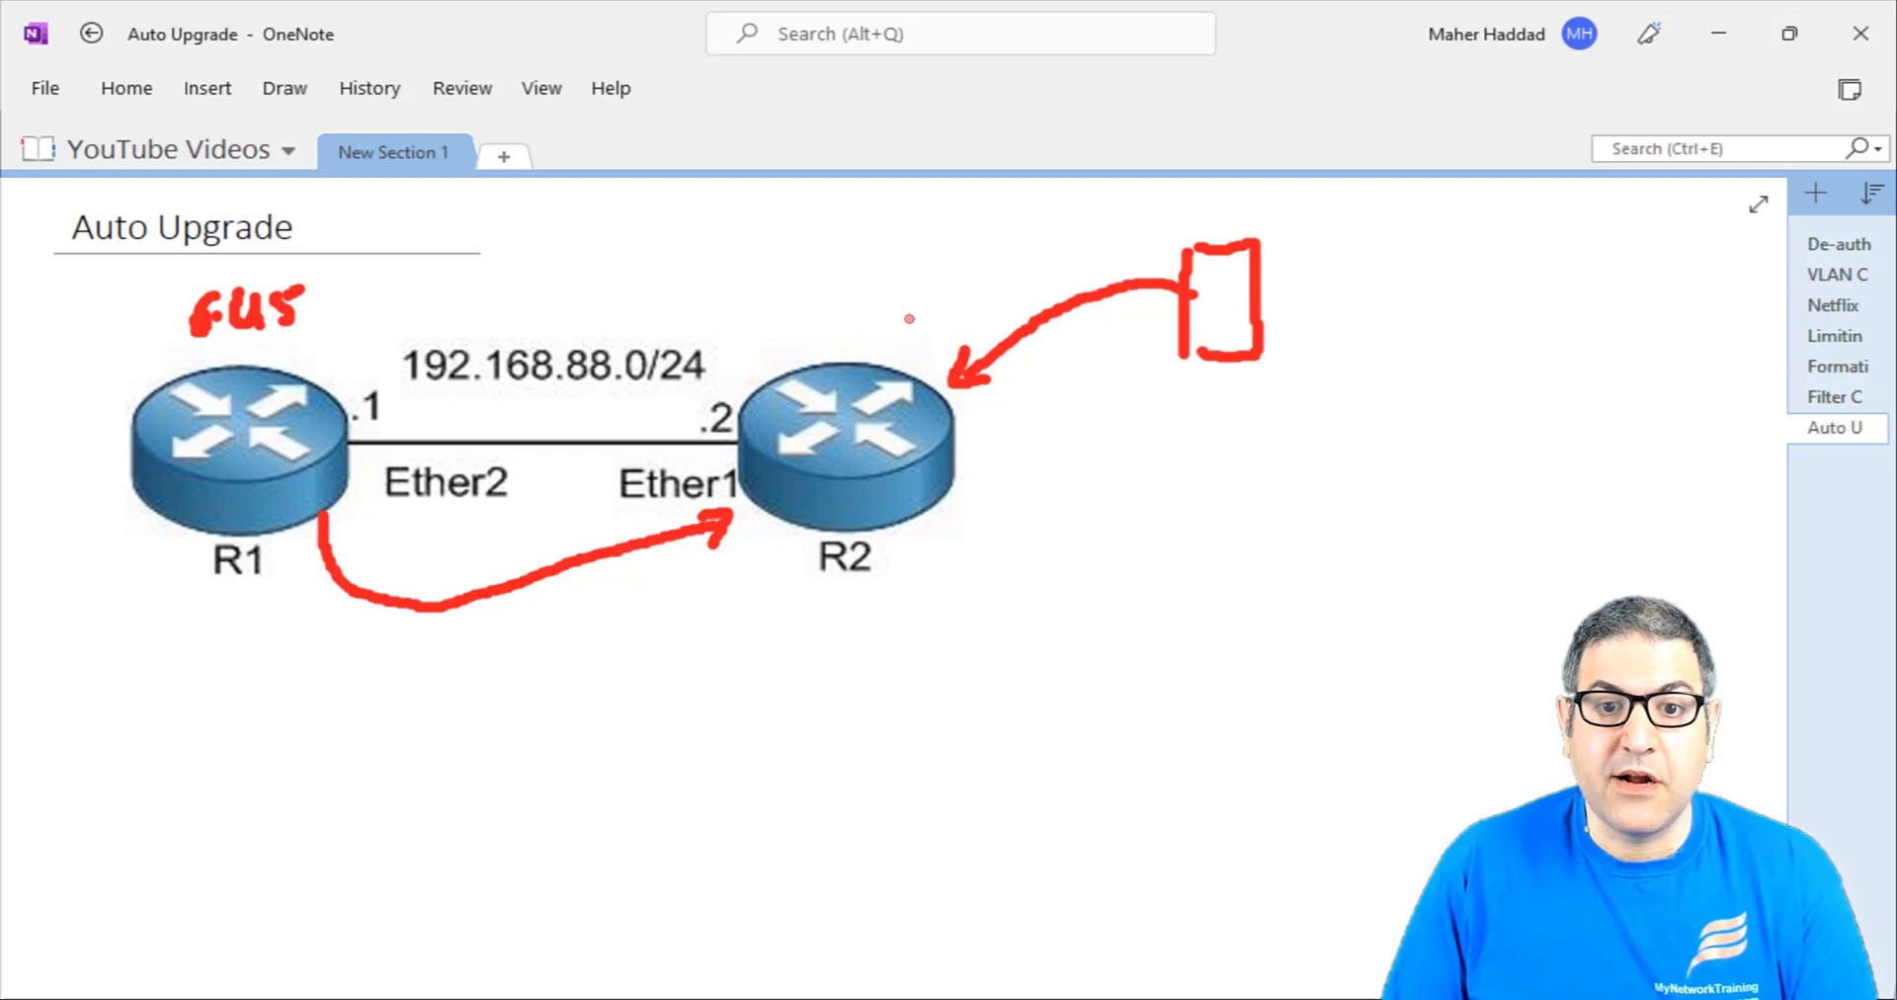
mouse_move(910, 305)
mouse_down()
mouse_move(895, 341)
mouse_move(917, 331)
mouse_up()
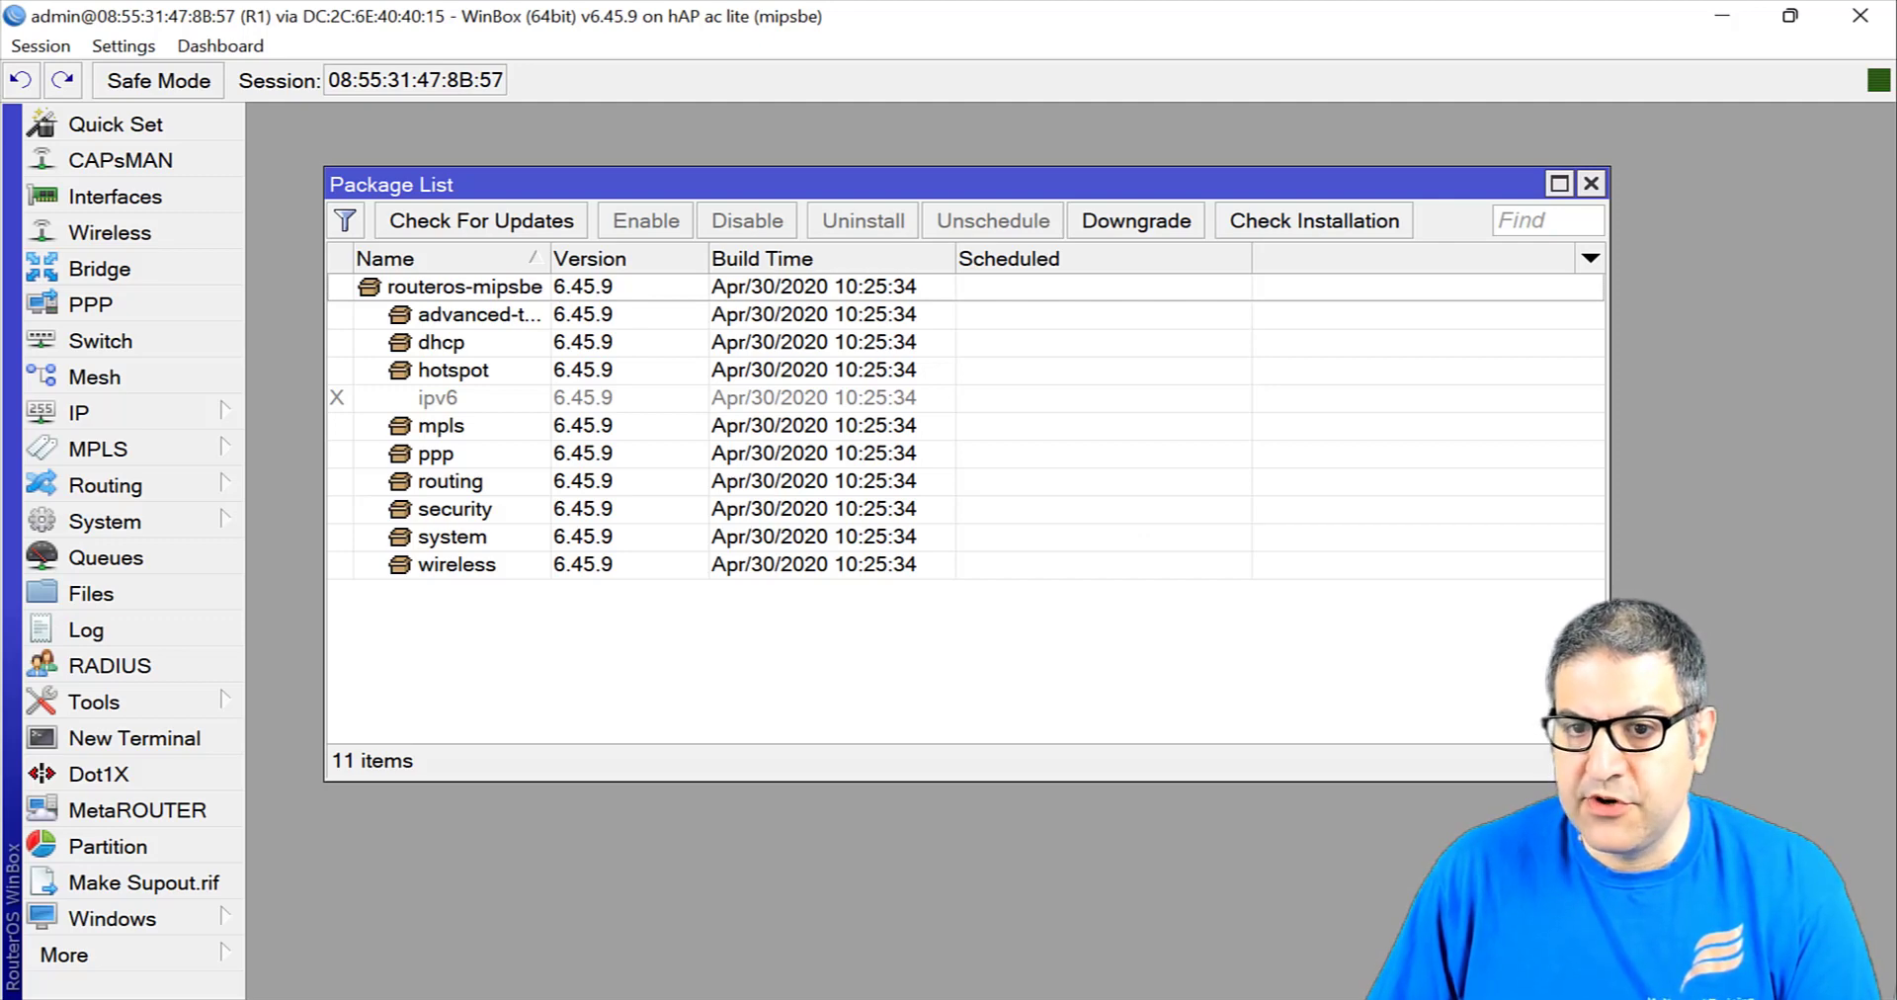
key(alt+Tab)
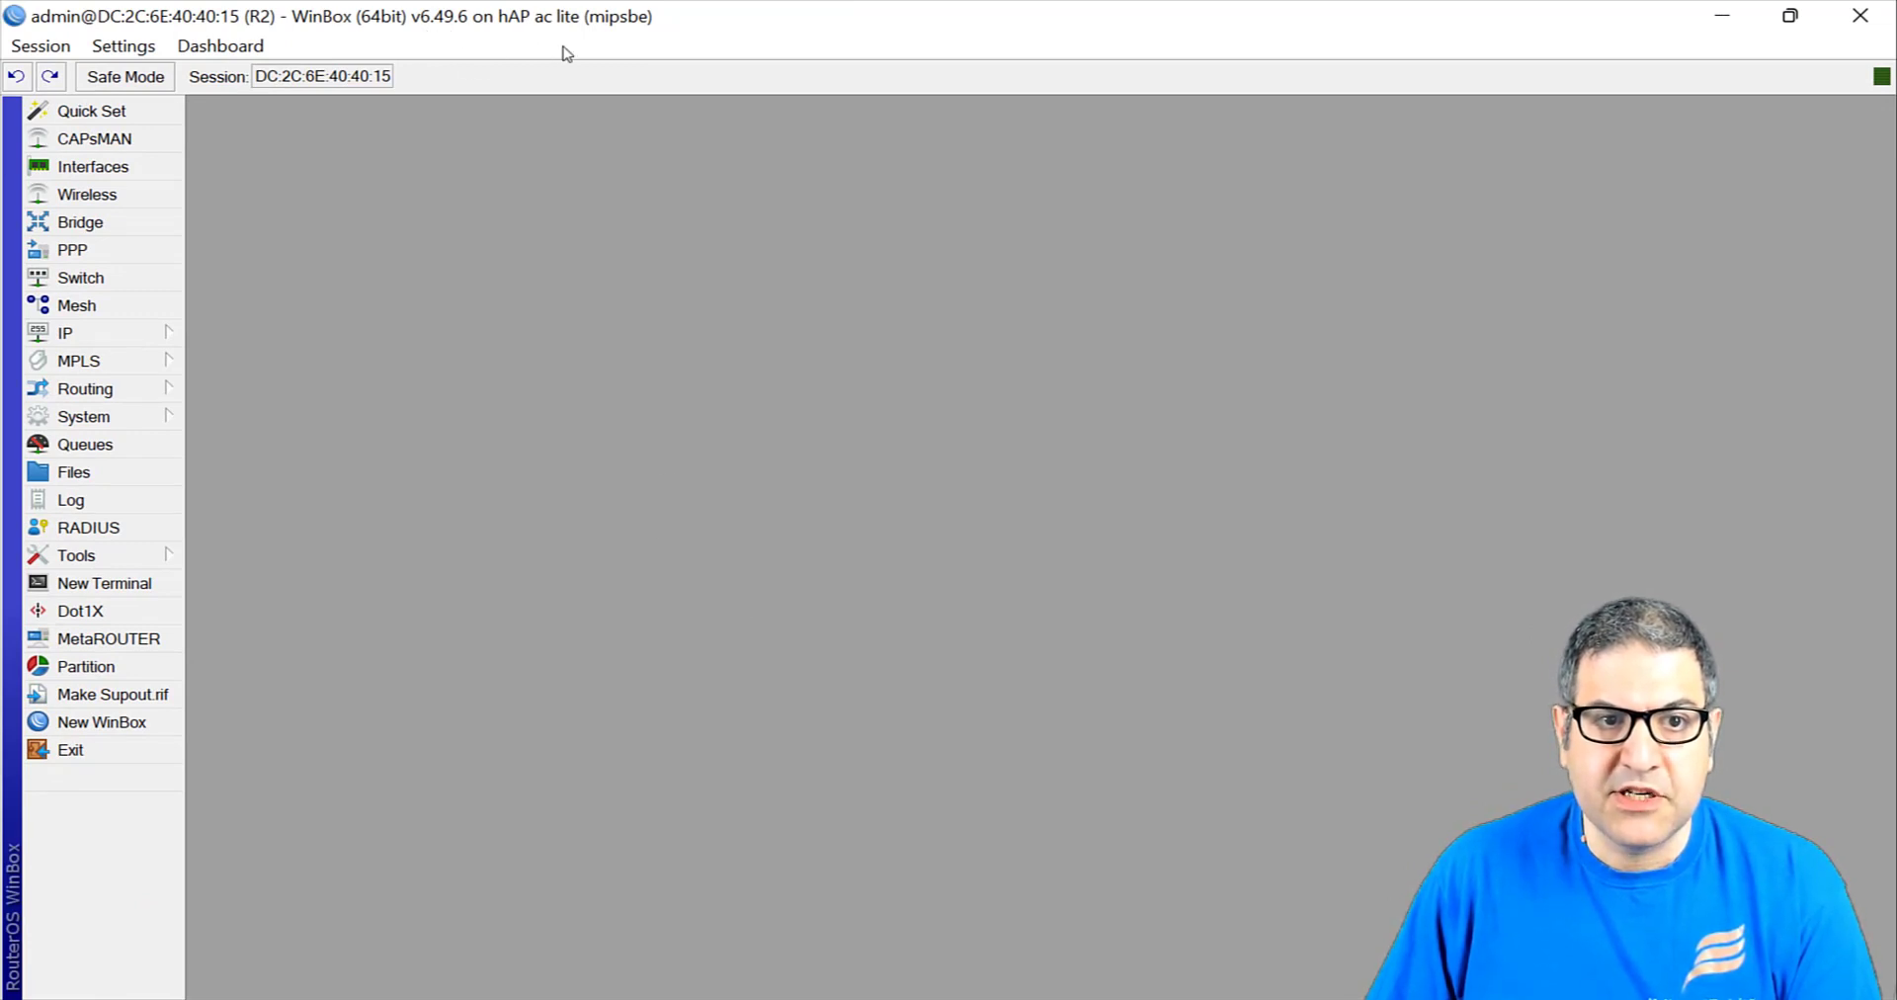
click(1724, 14)
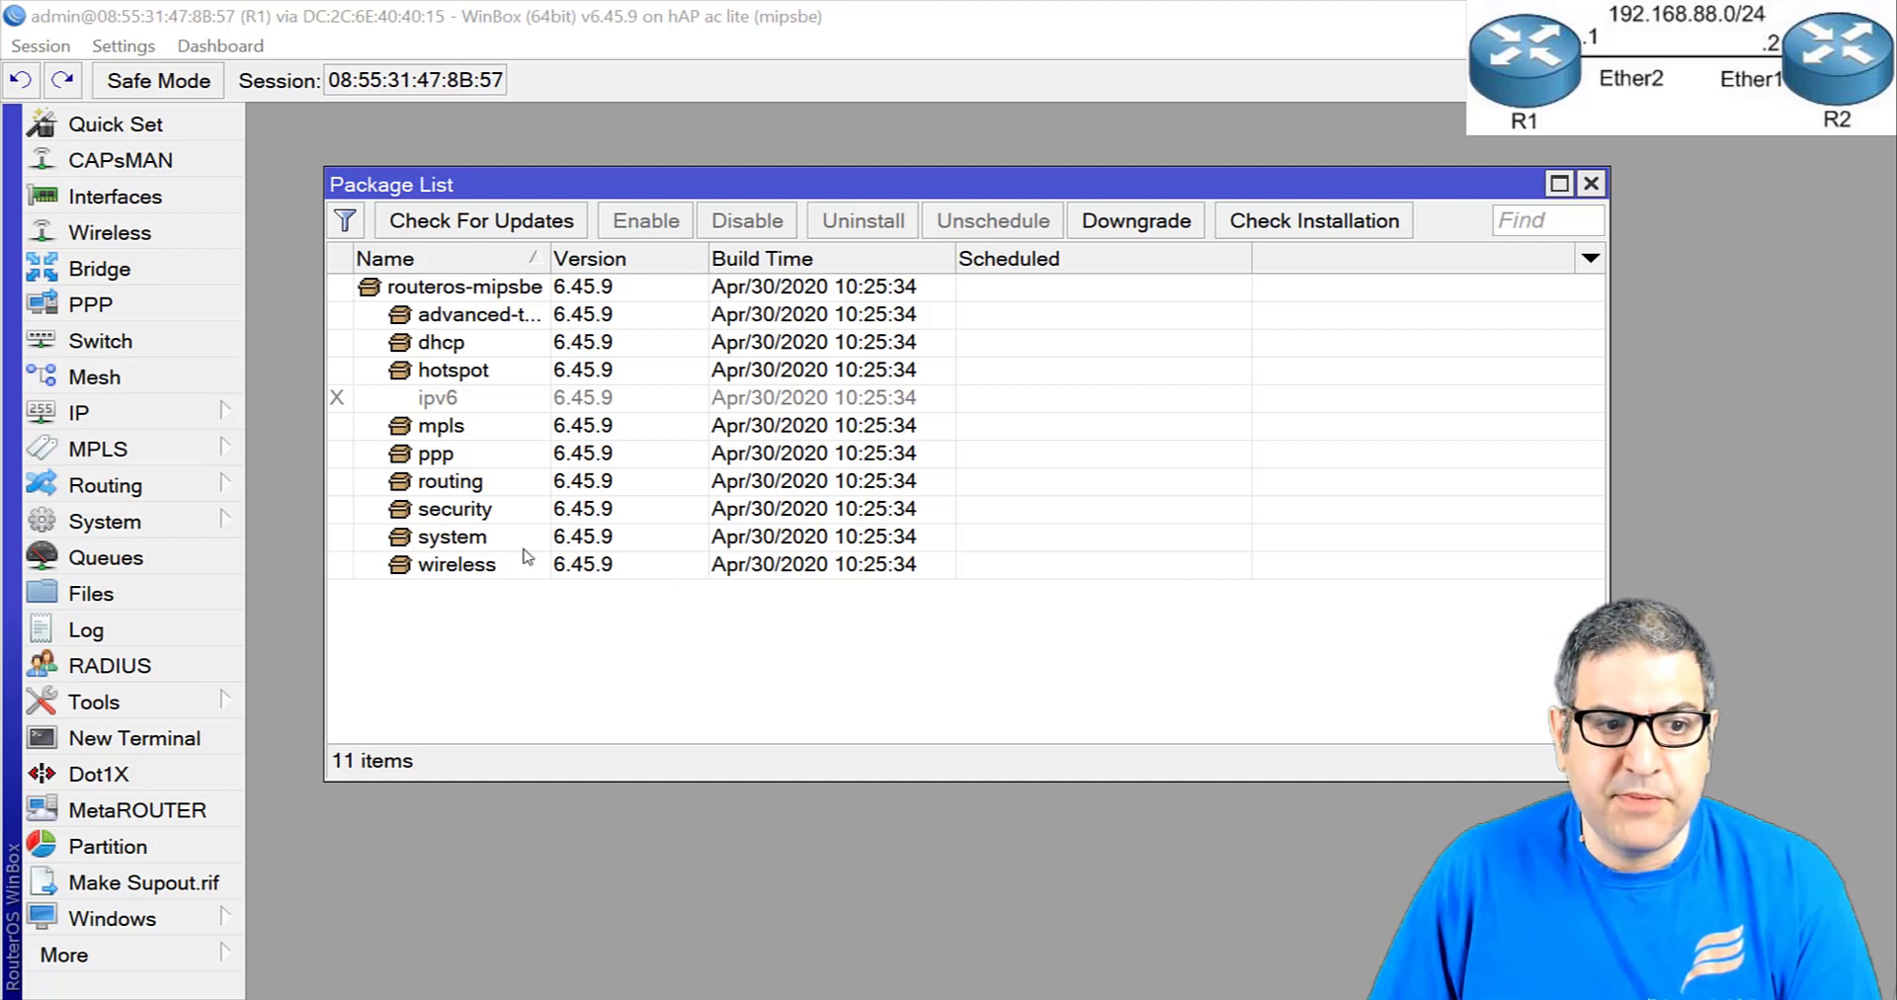
- Close the package list, ping 192.168.88.2 from a new R1 terminal, then close the terminal
key(Escape)
click(158, 738)
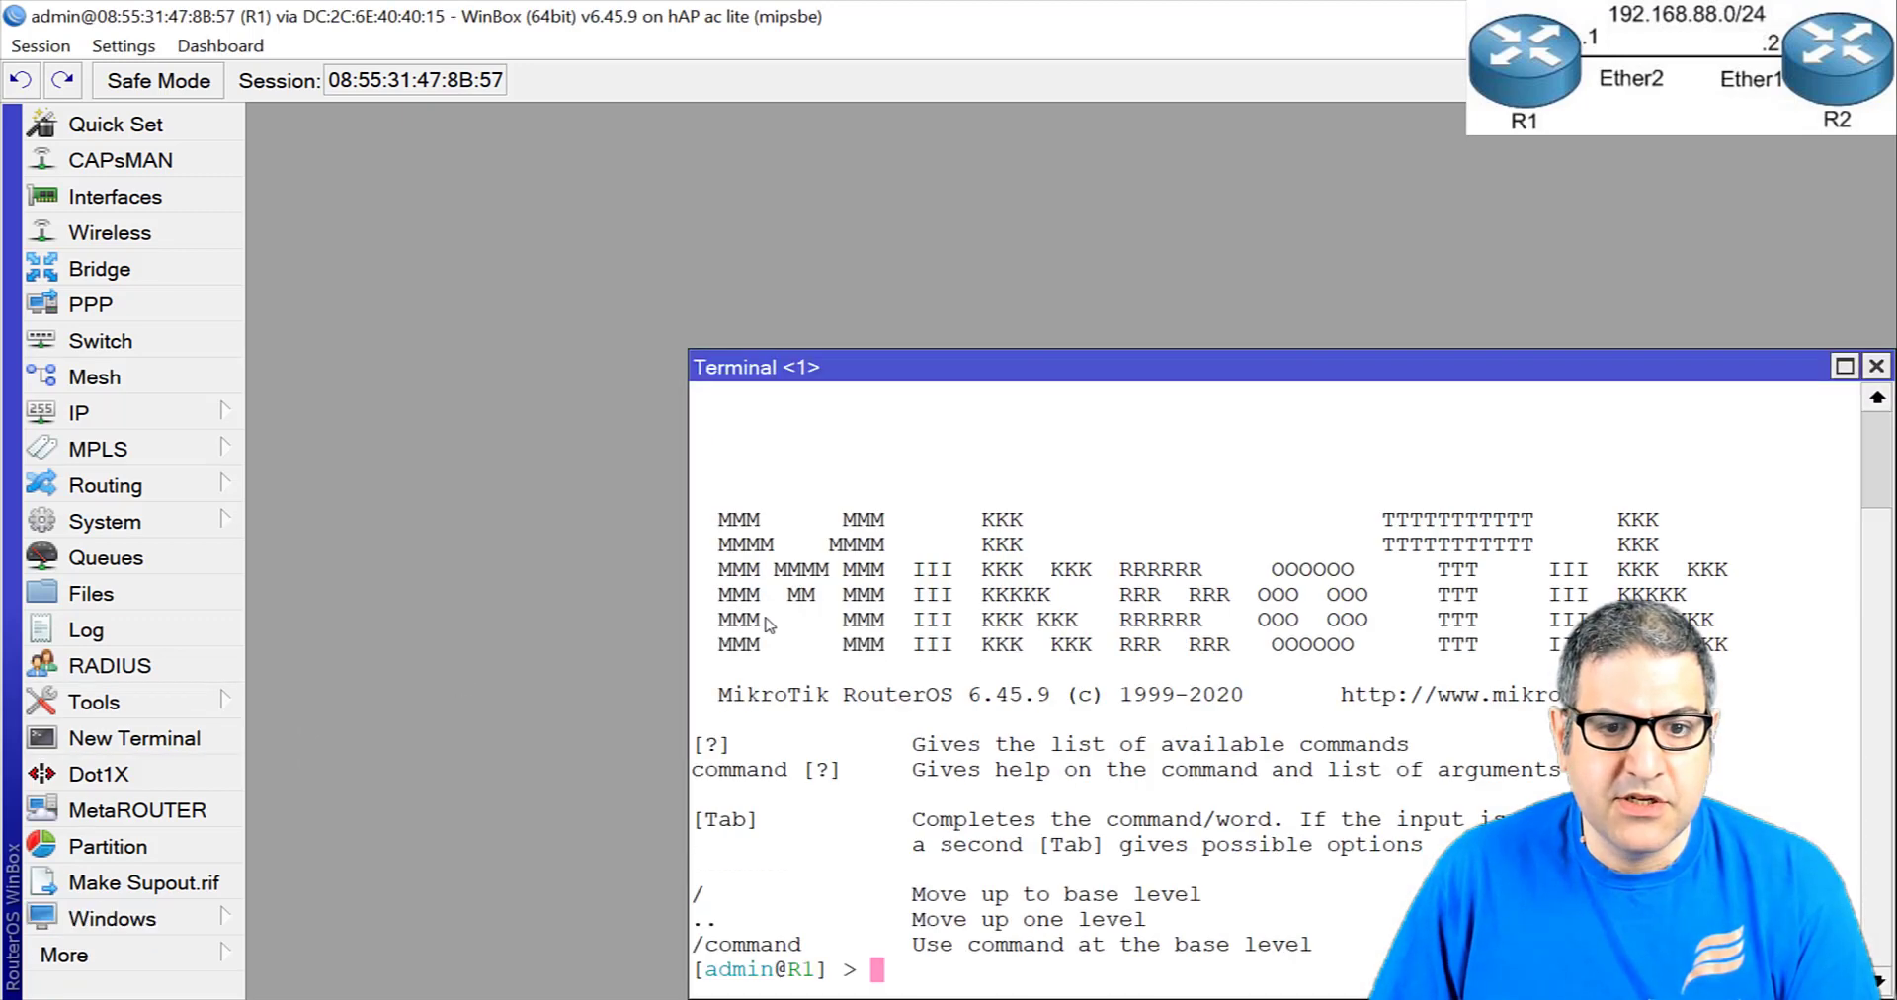
drag(973, 368, 548, 154)
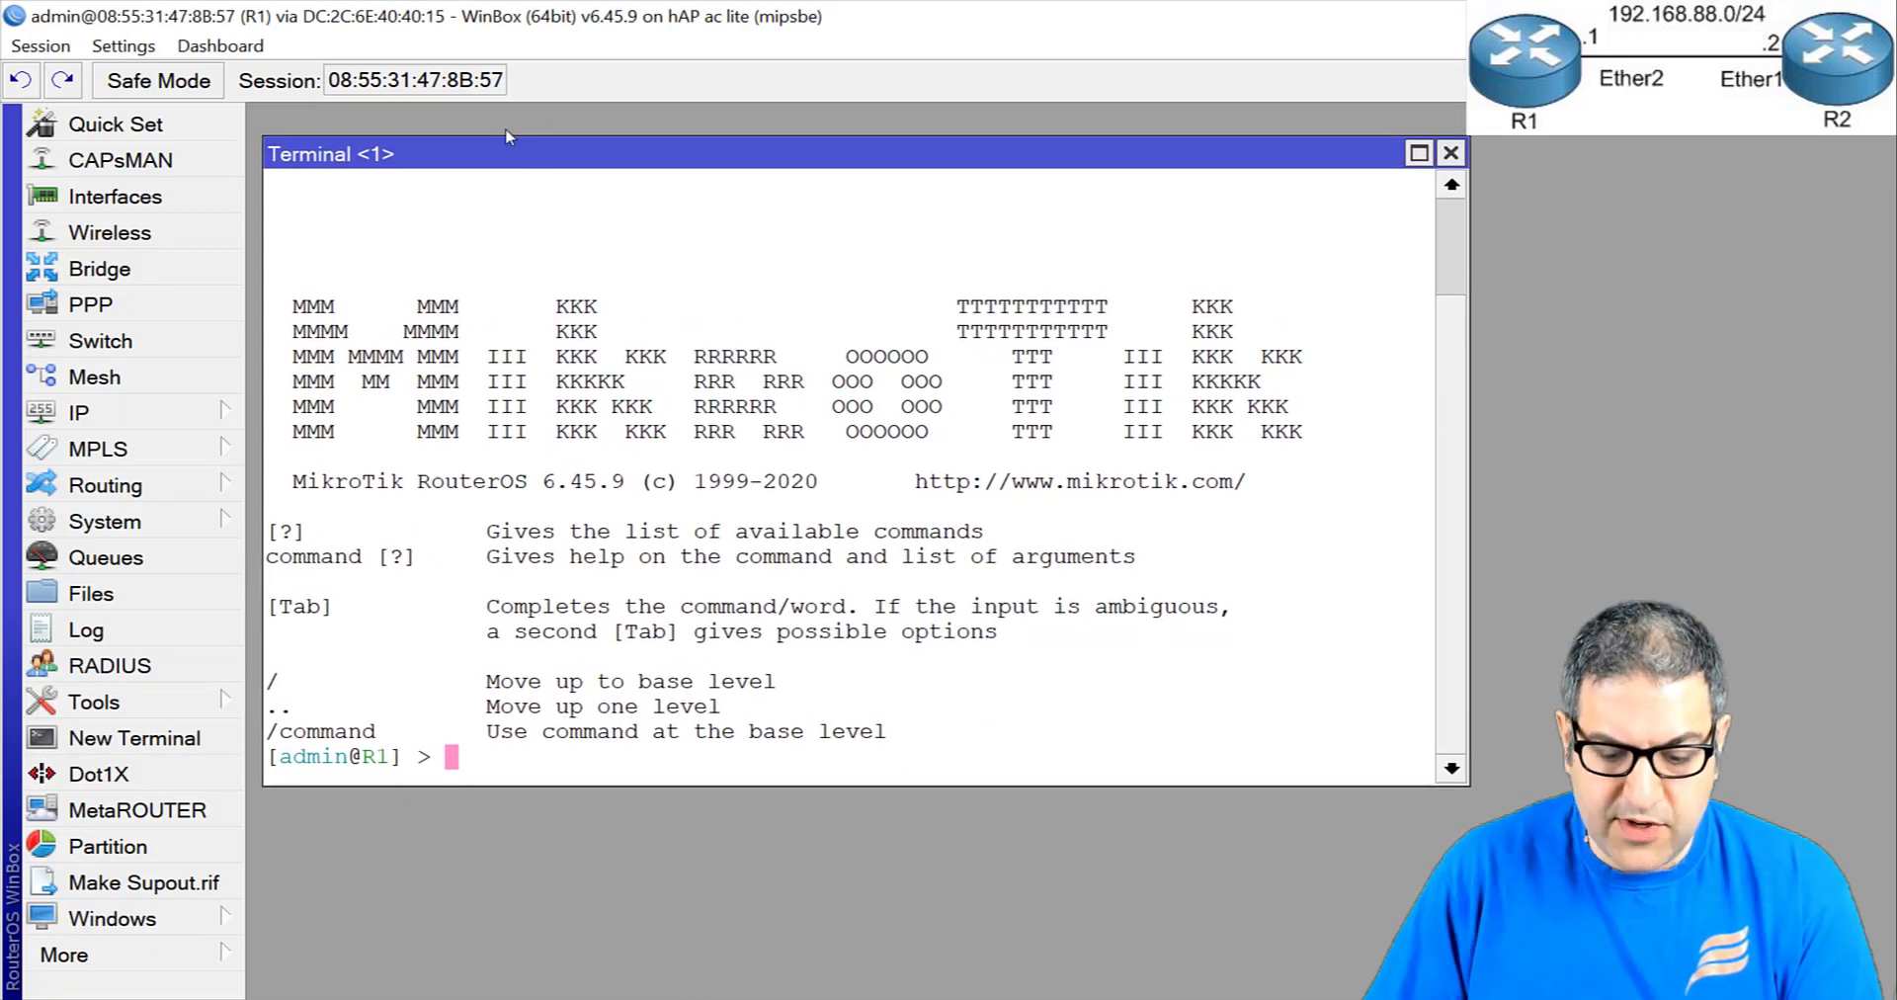
text(ping 19)
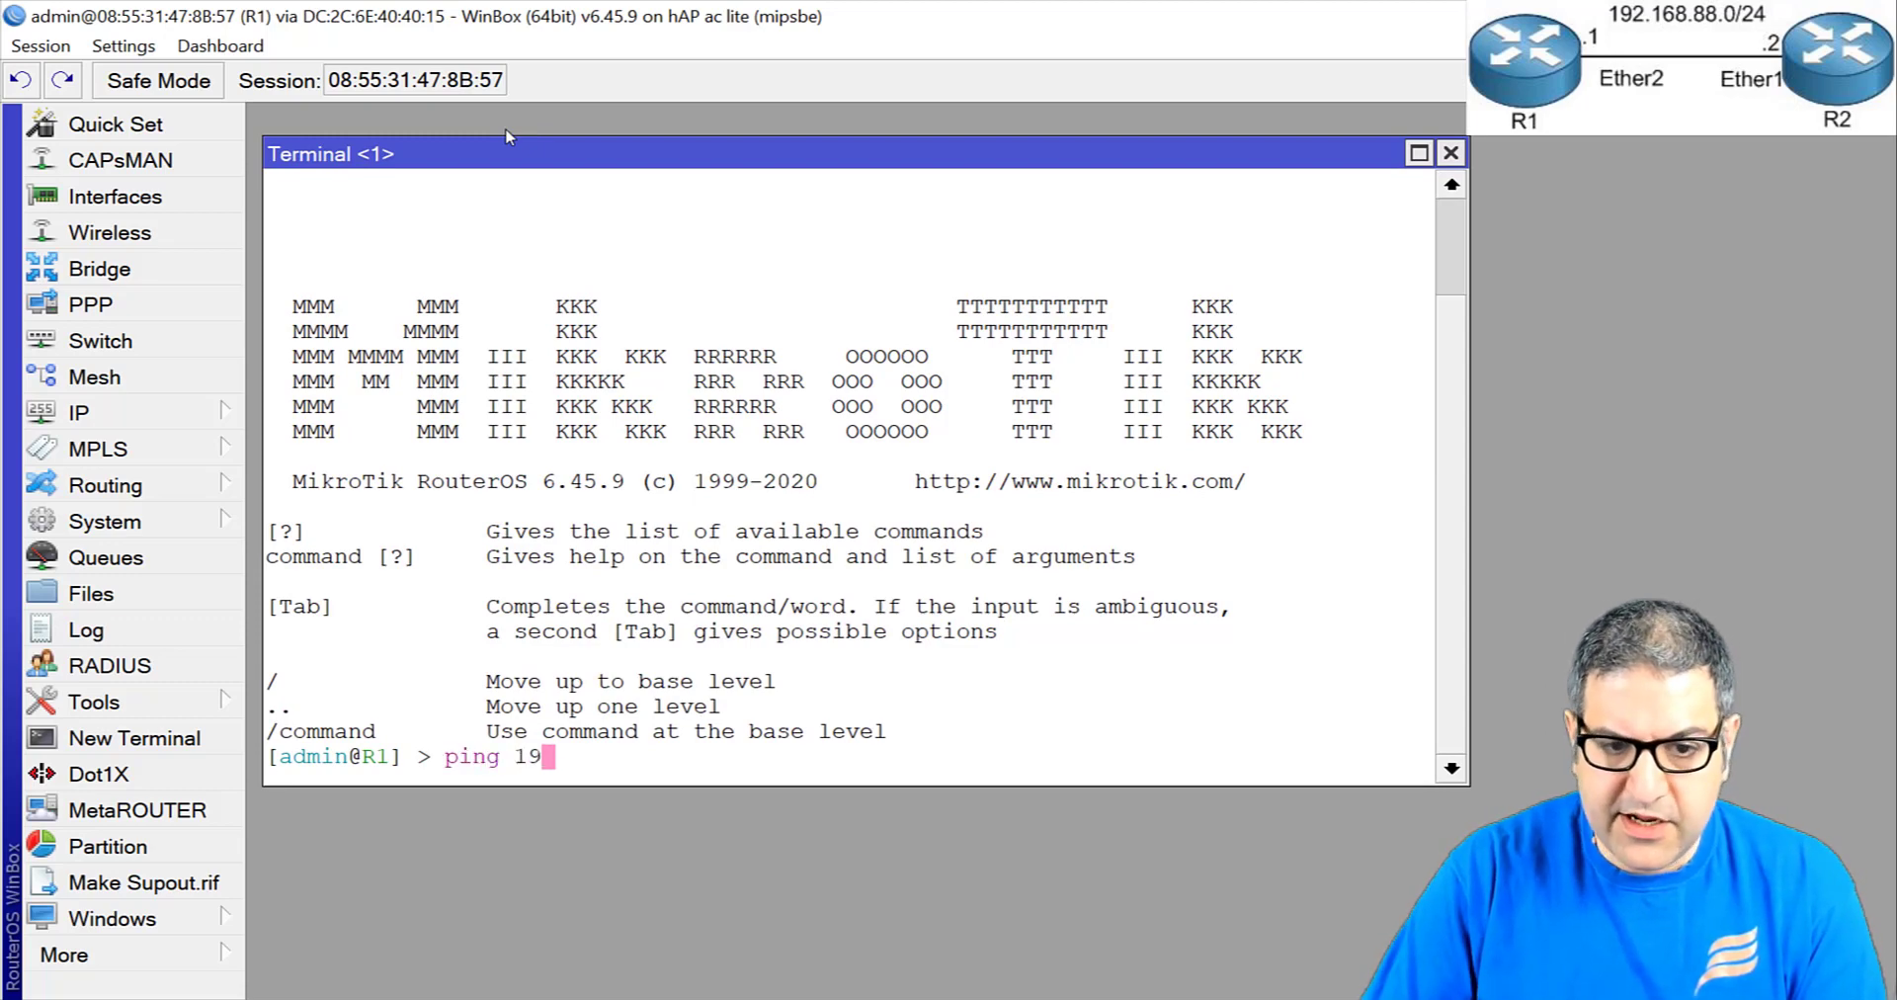
text(2.168.8)
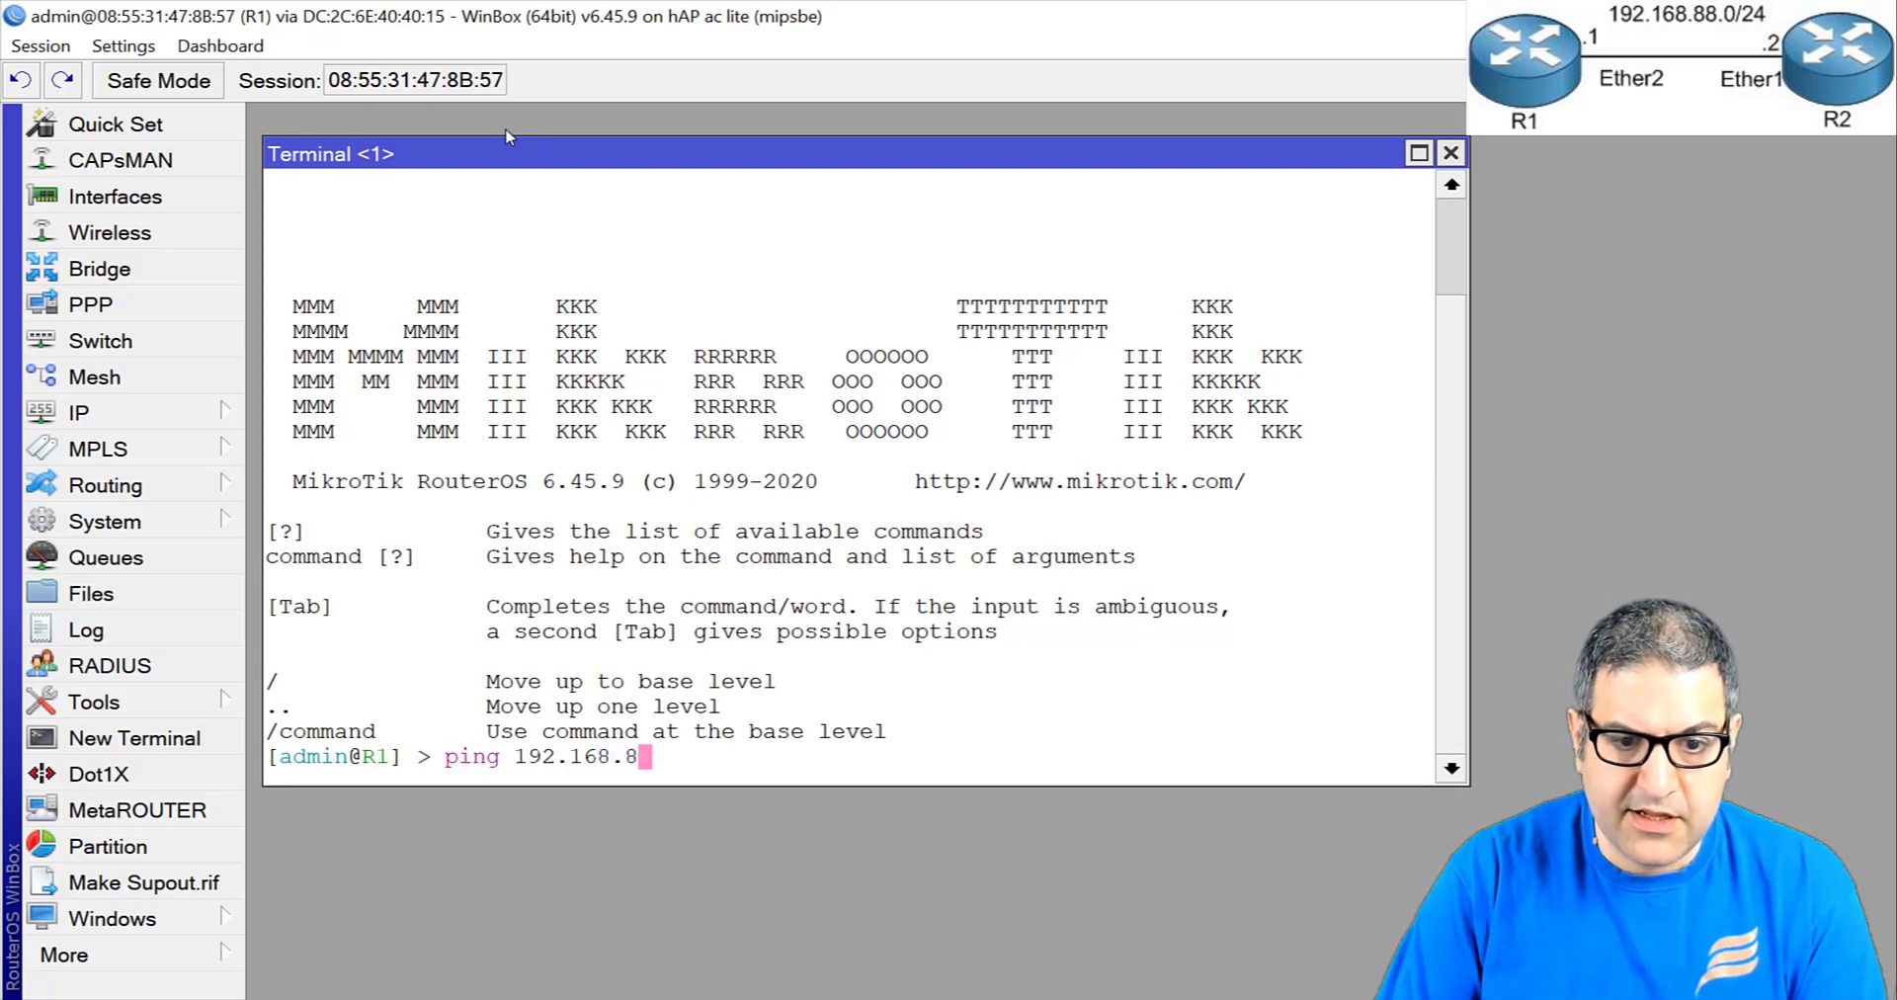
text(8.2)
key(Return)
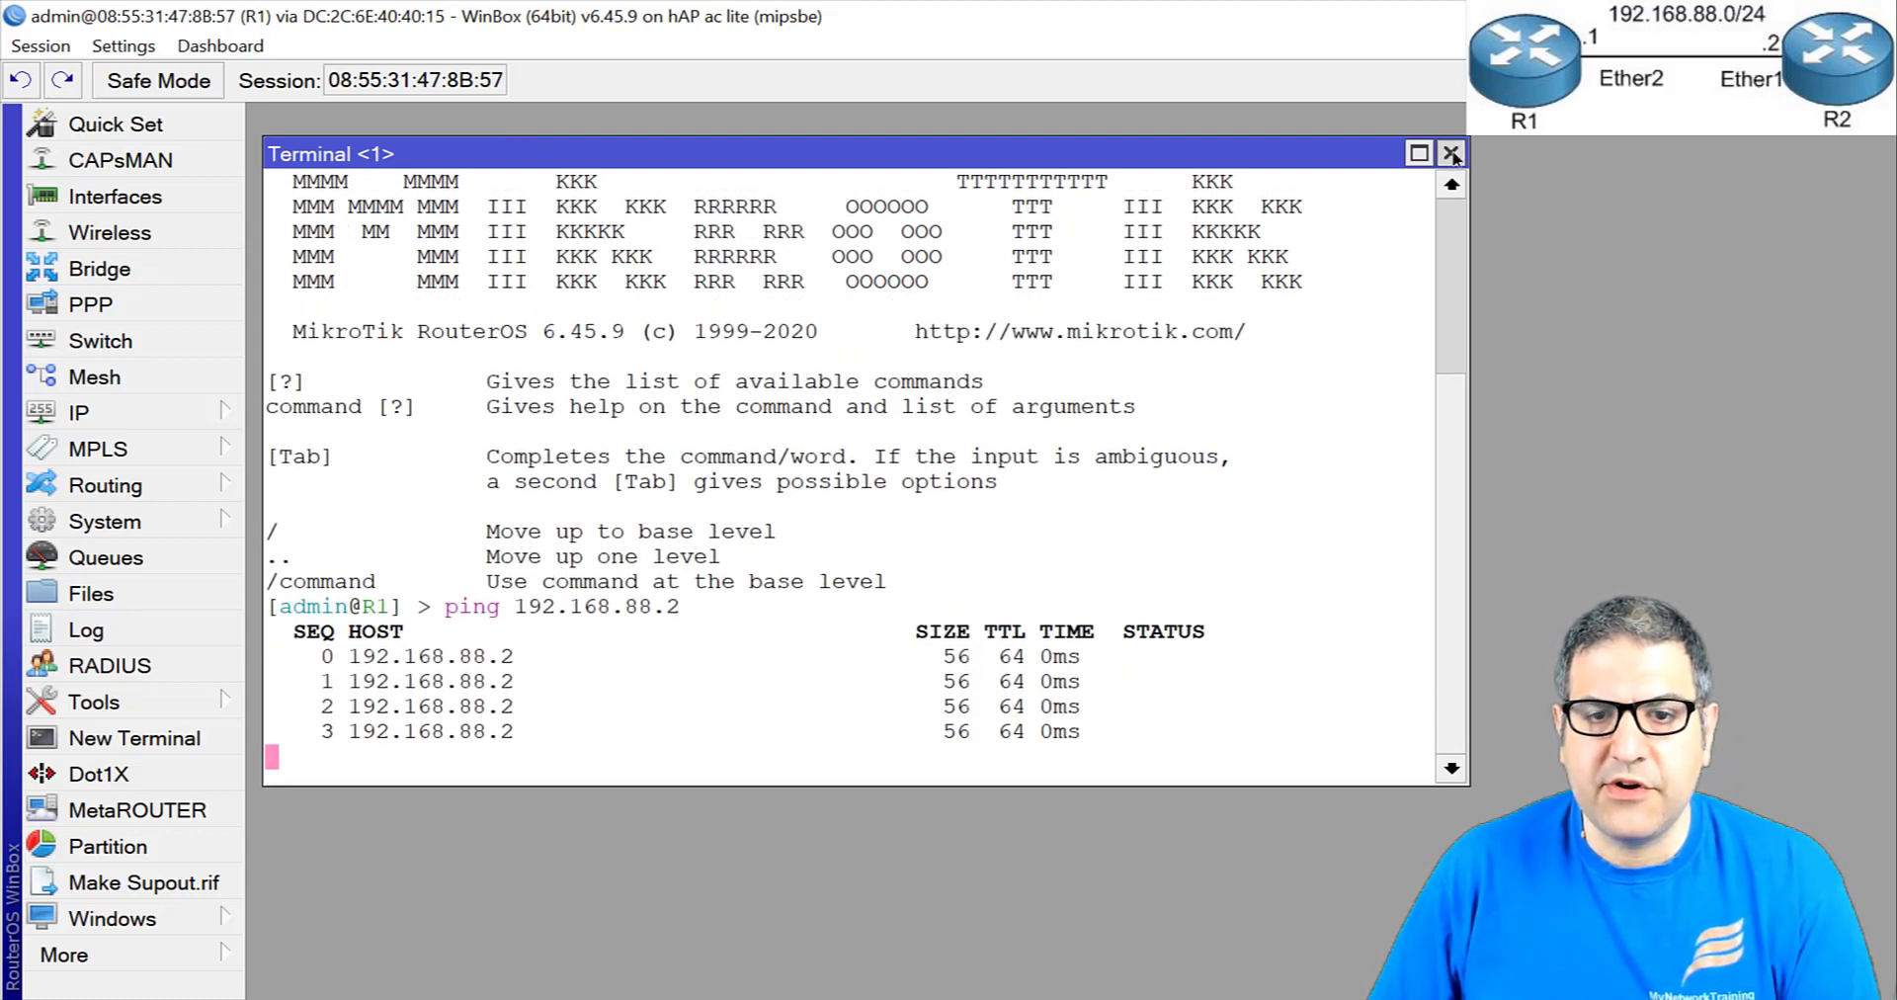
click(1451, 154)
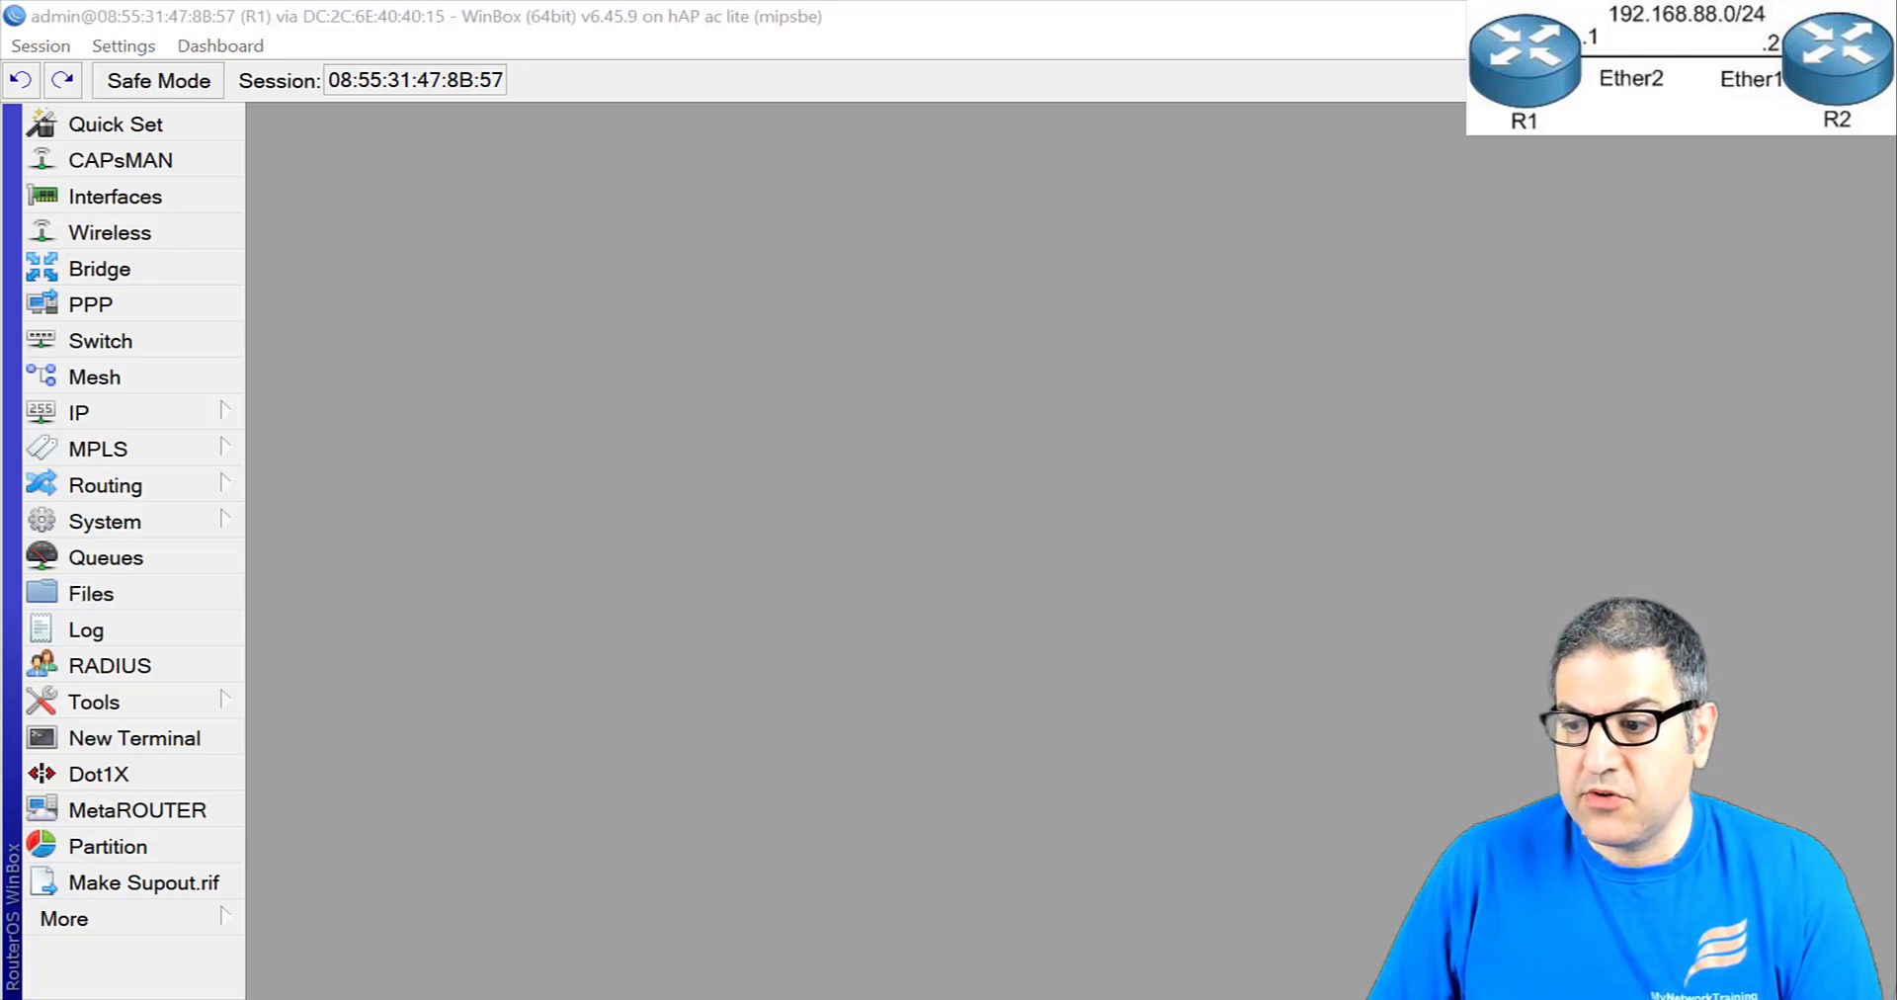
- In R2's WinBox session, enlarge the interface text size
key(alt+Tab)
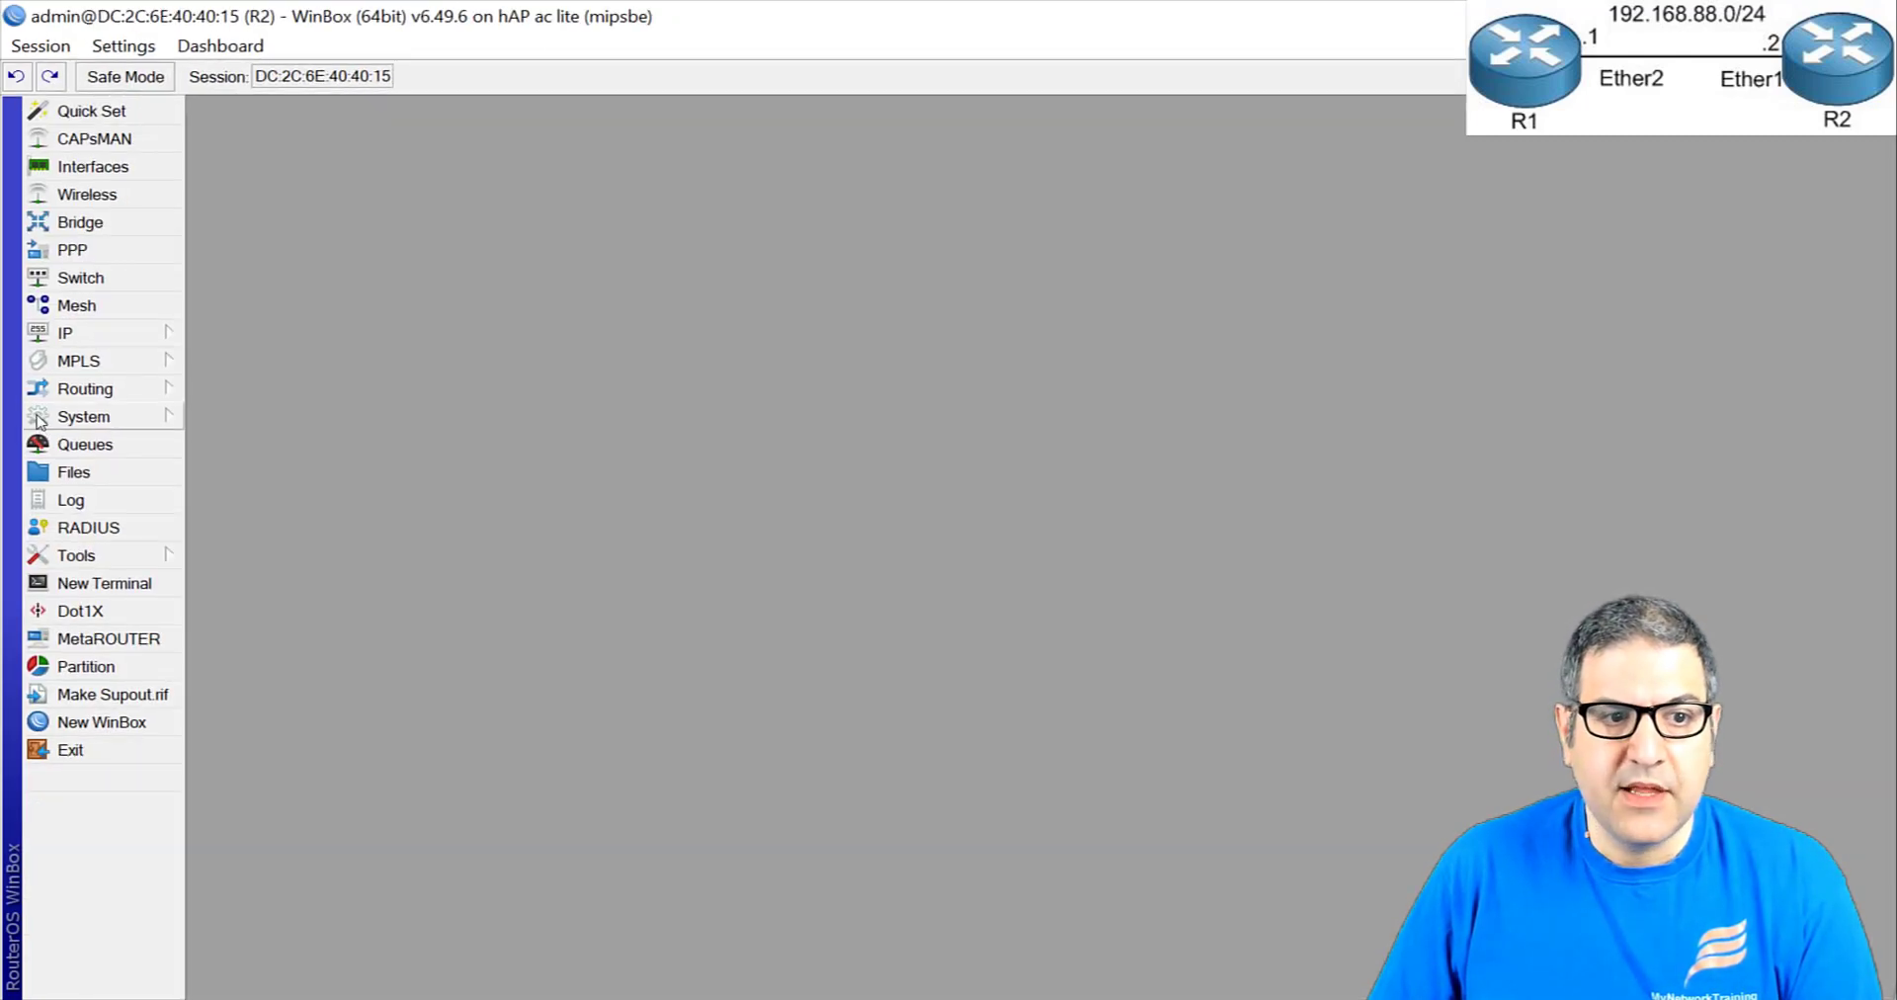
click(111, 50)
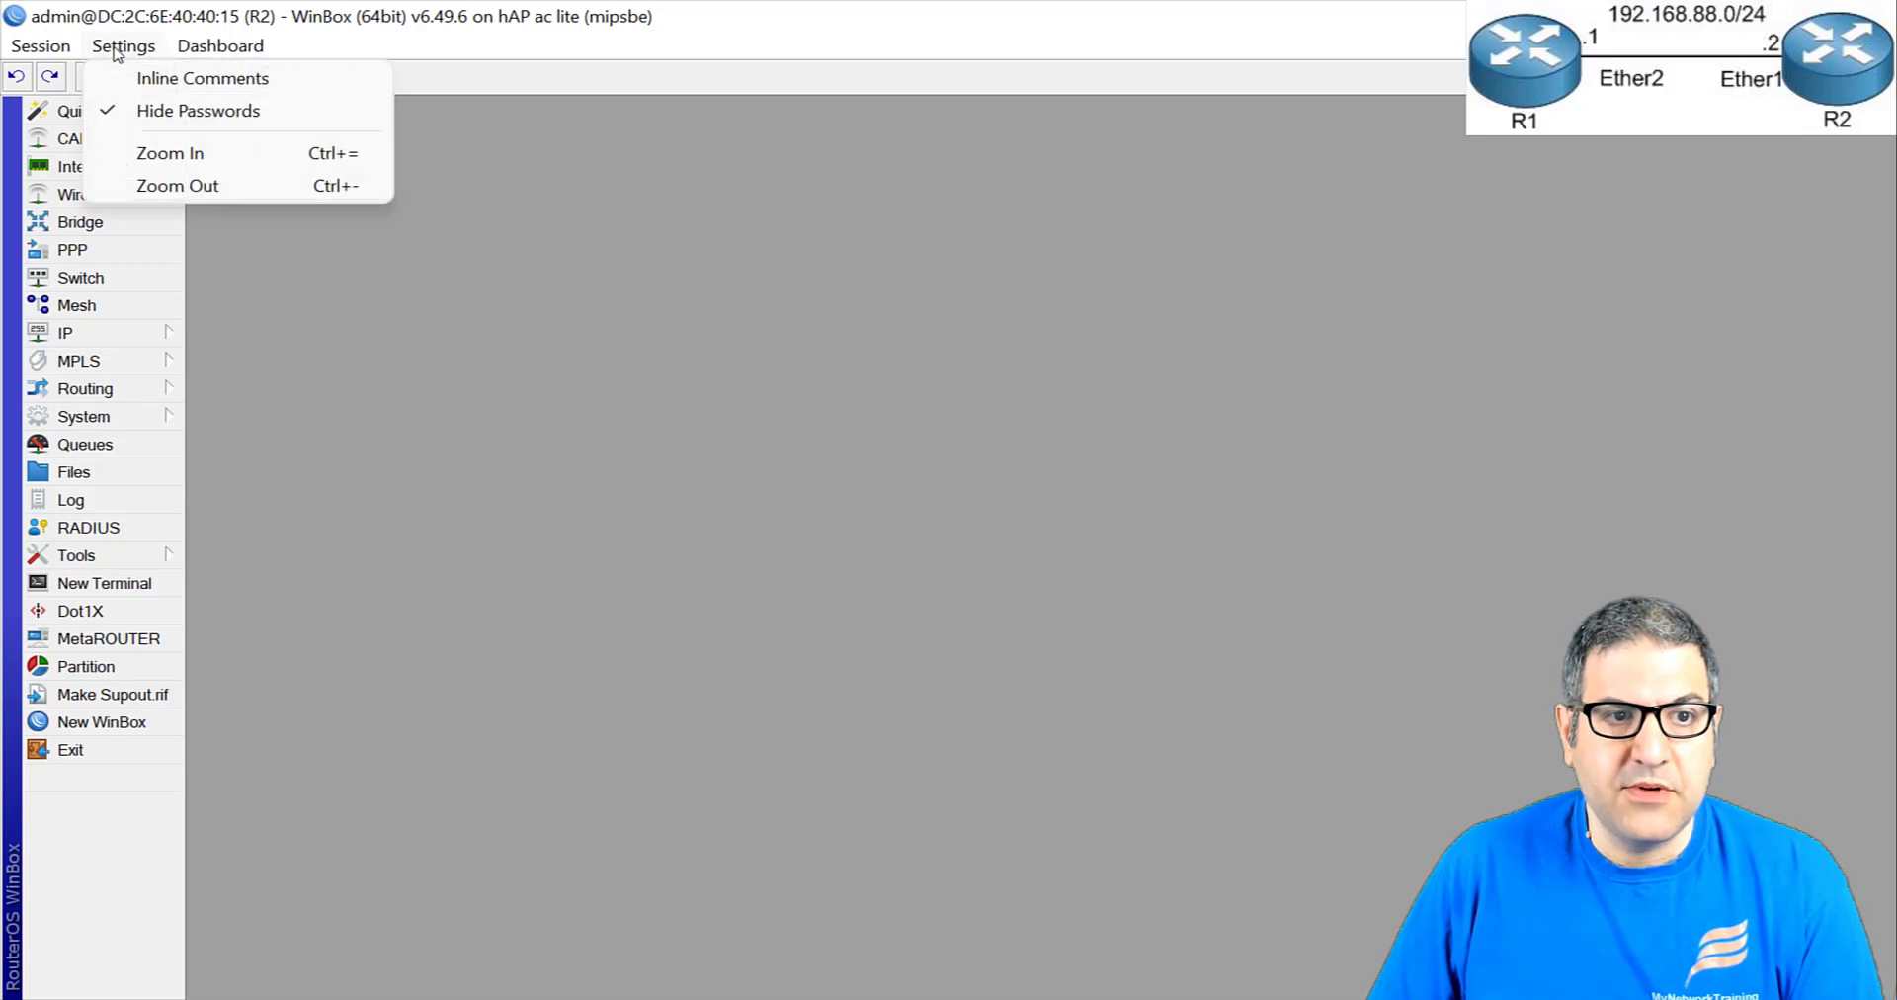
click(177, 183)
click(127, 45)
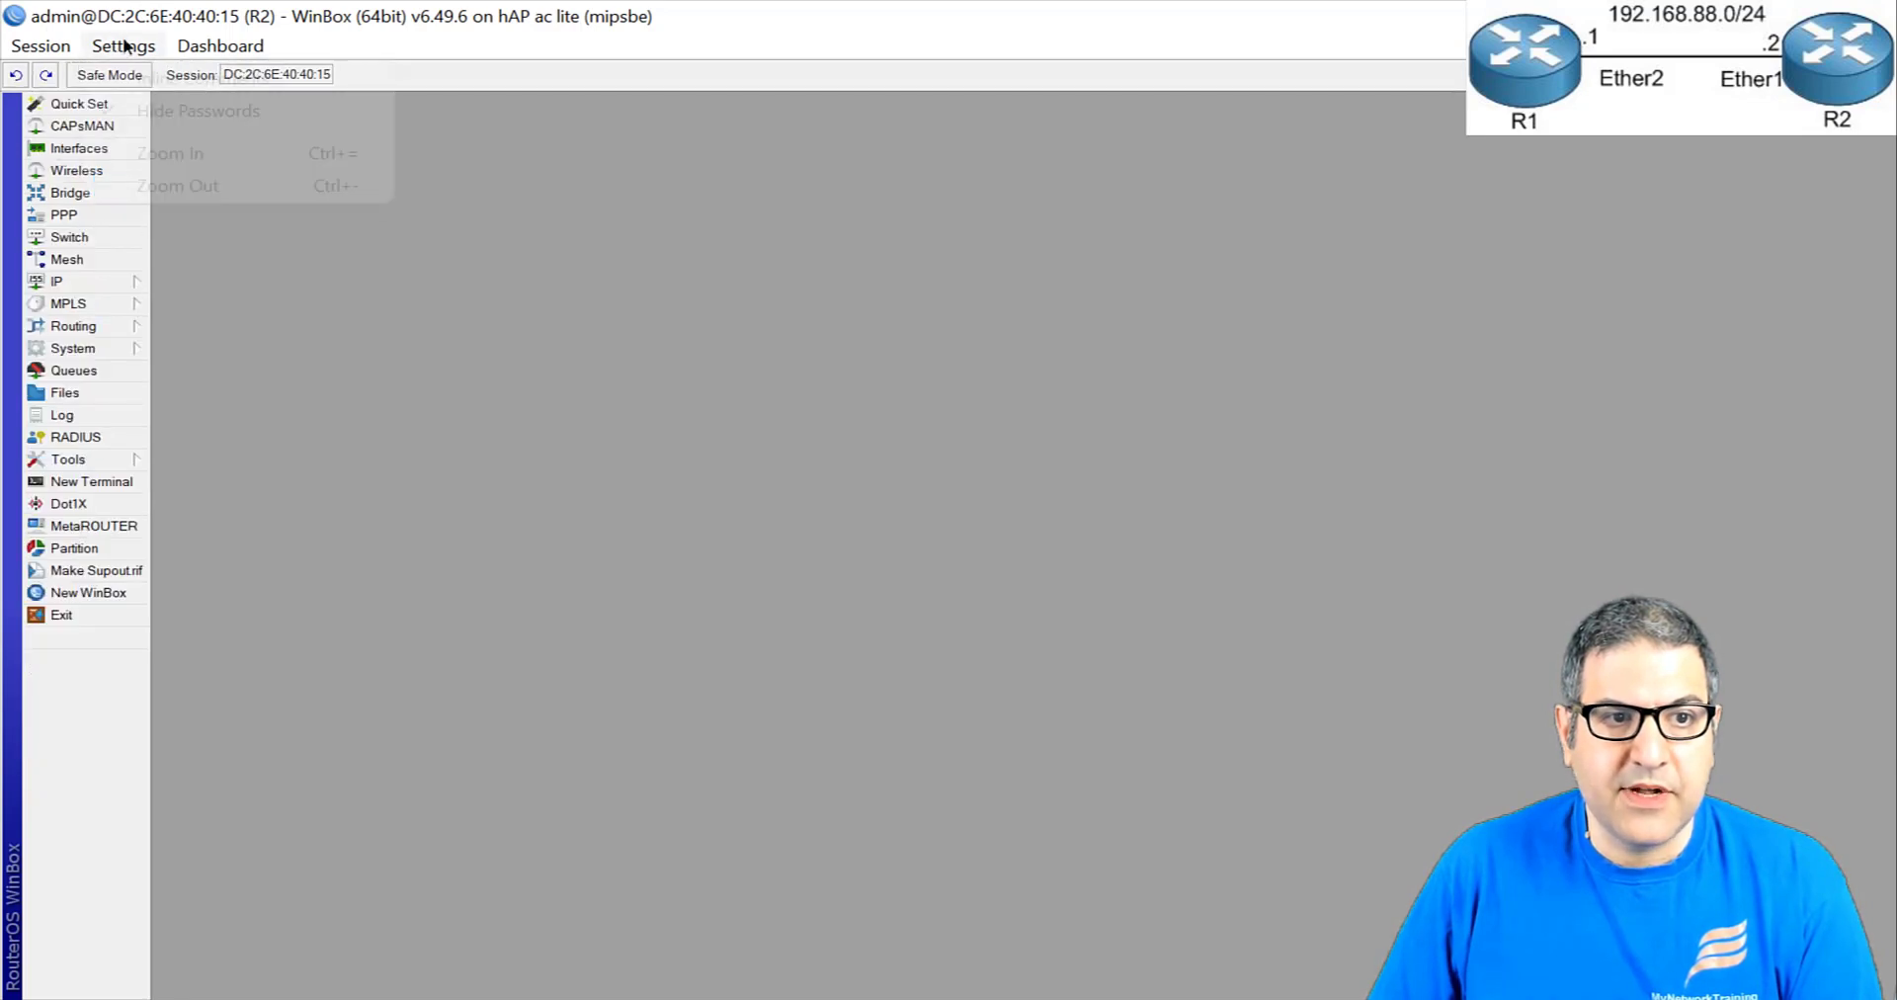
click(149, 148)
click(130, 46)
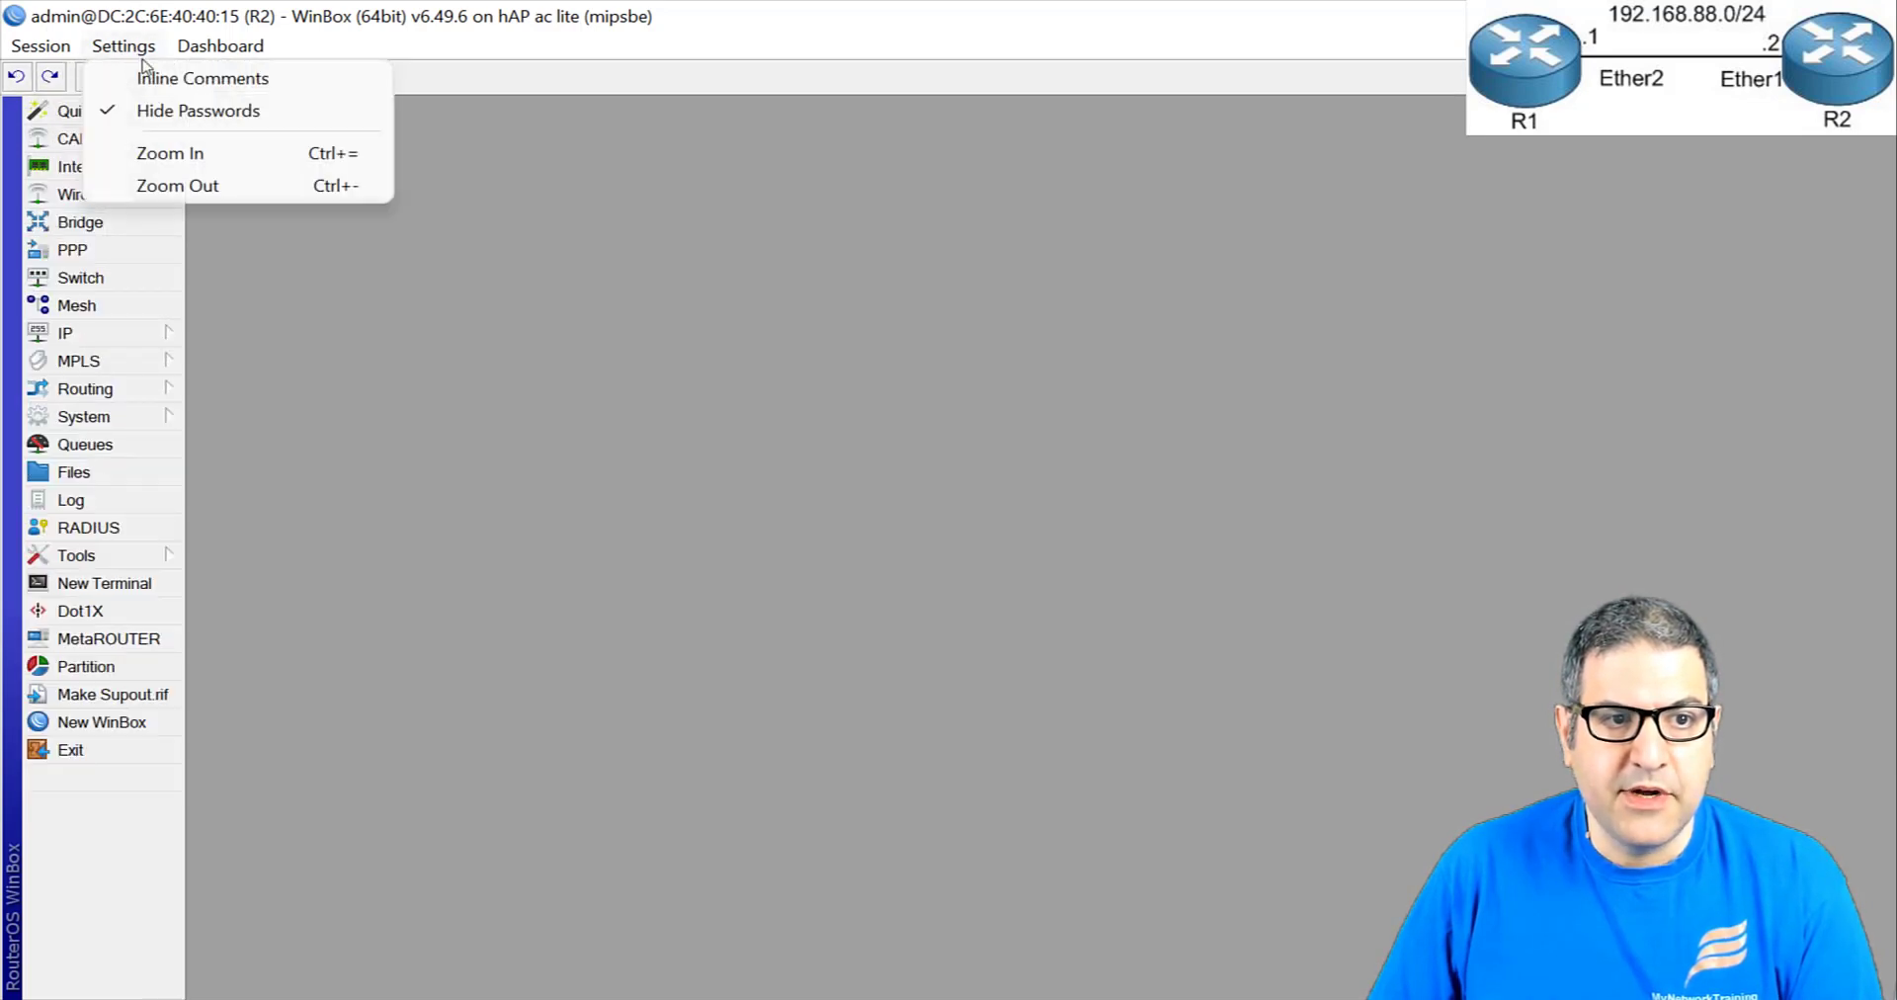
click(180, 156)
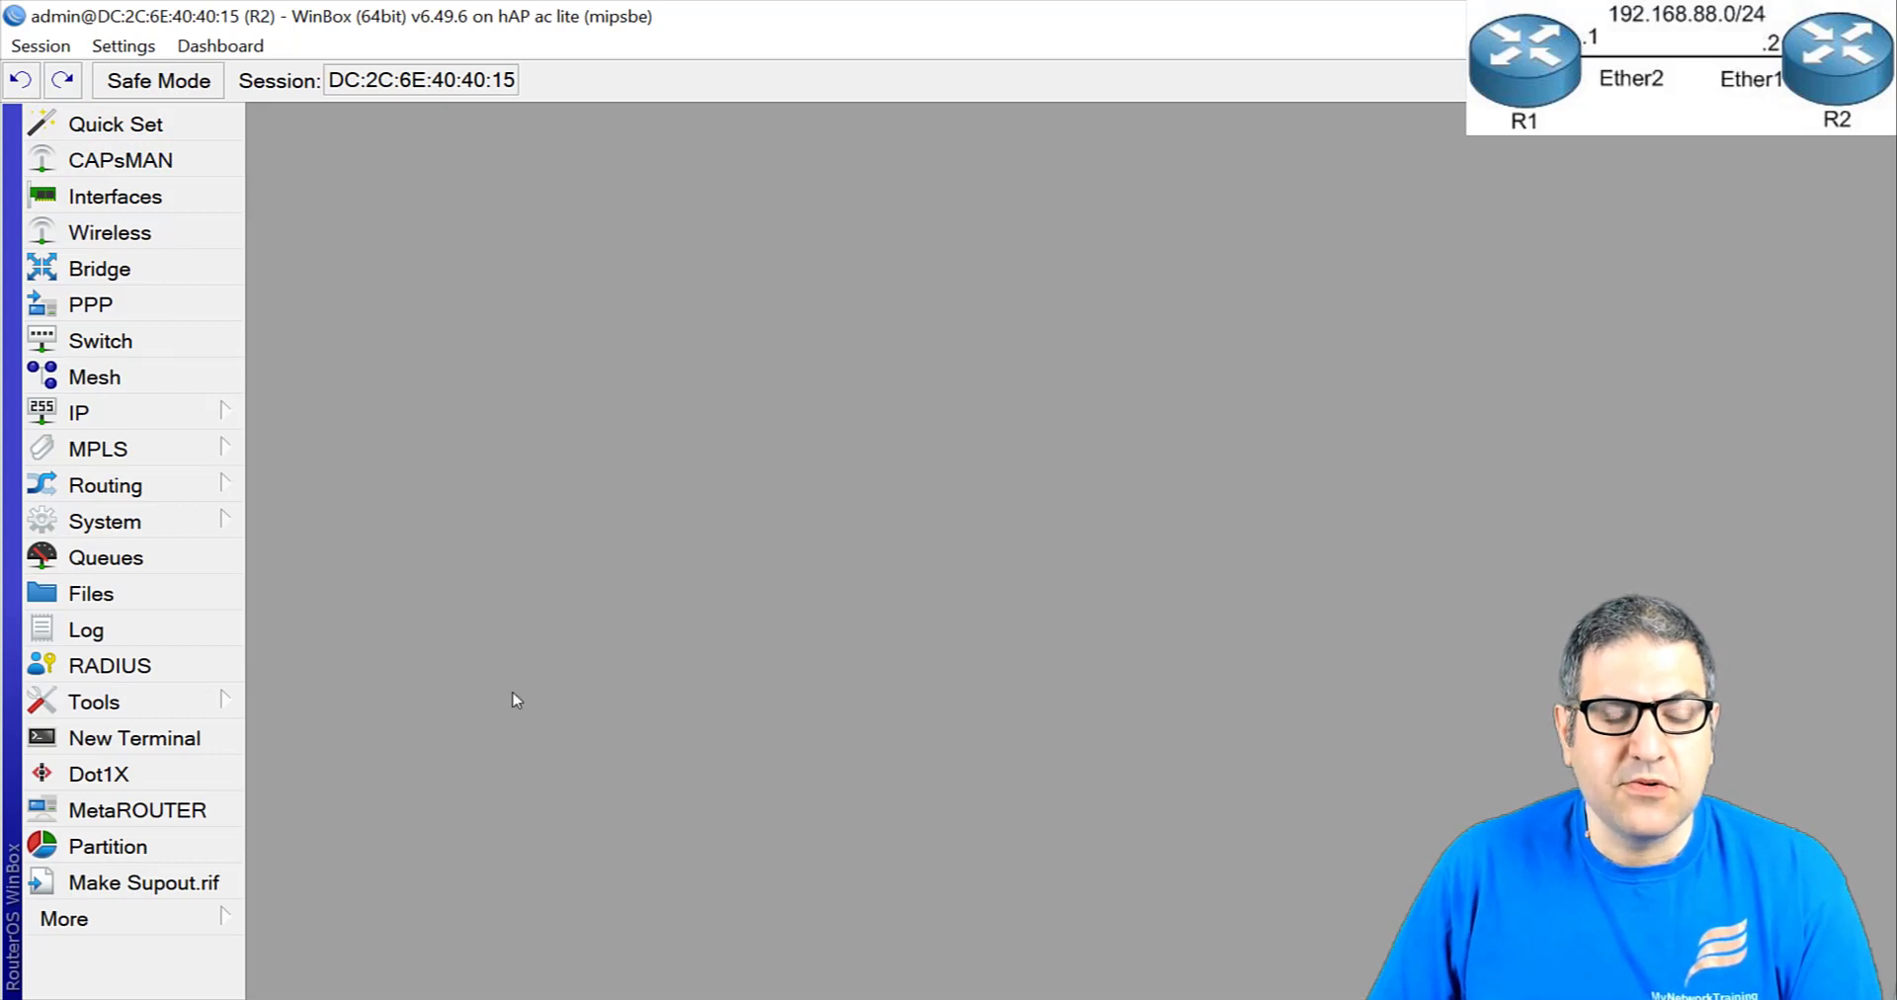
- Open R2's File List showing its flash contents, briefly checking R1 and returning
click(81, 599)
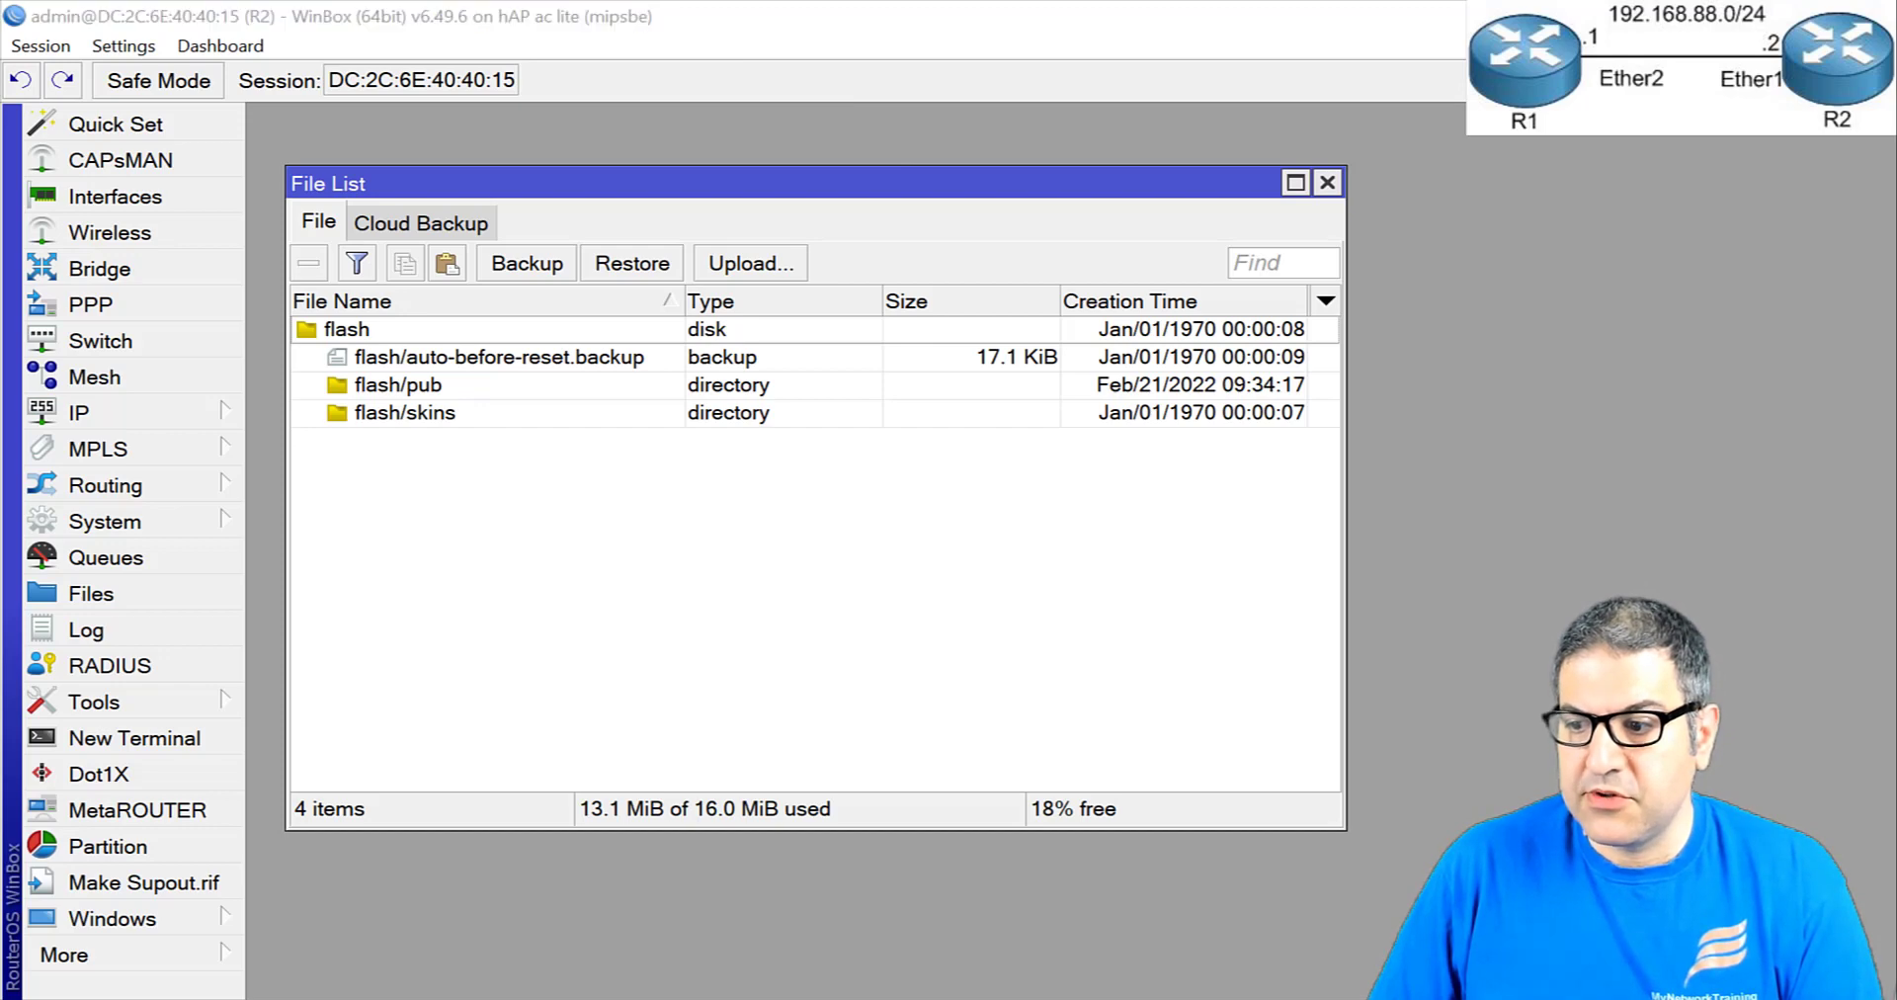
key(alt+Tab)
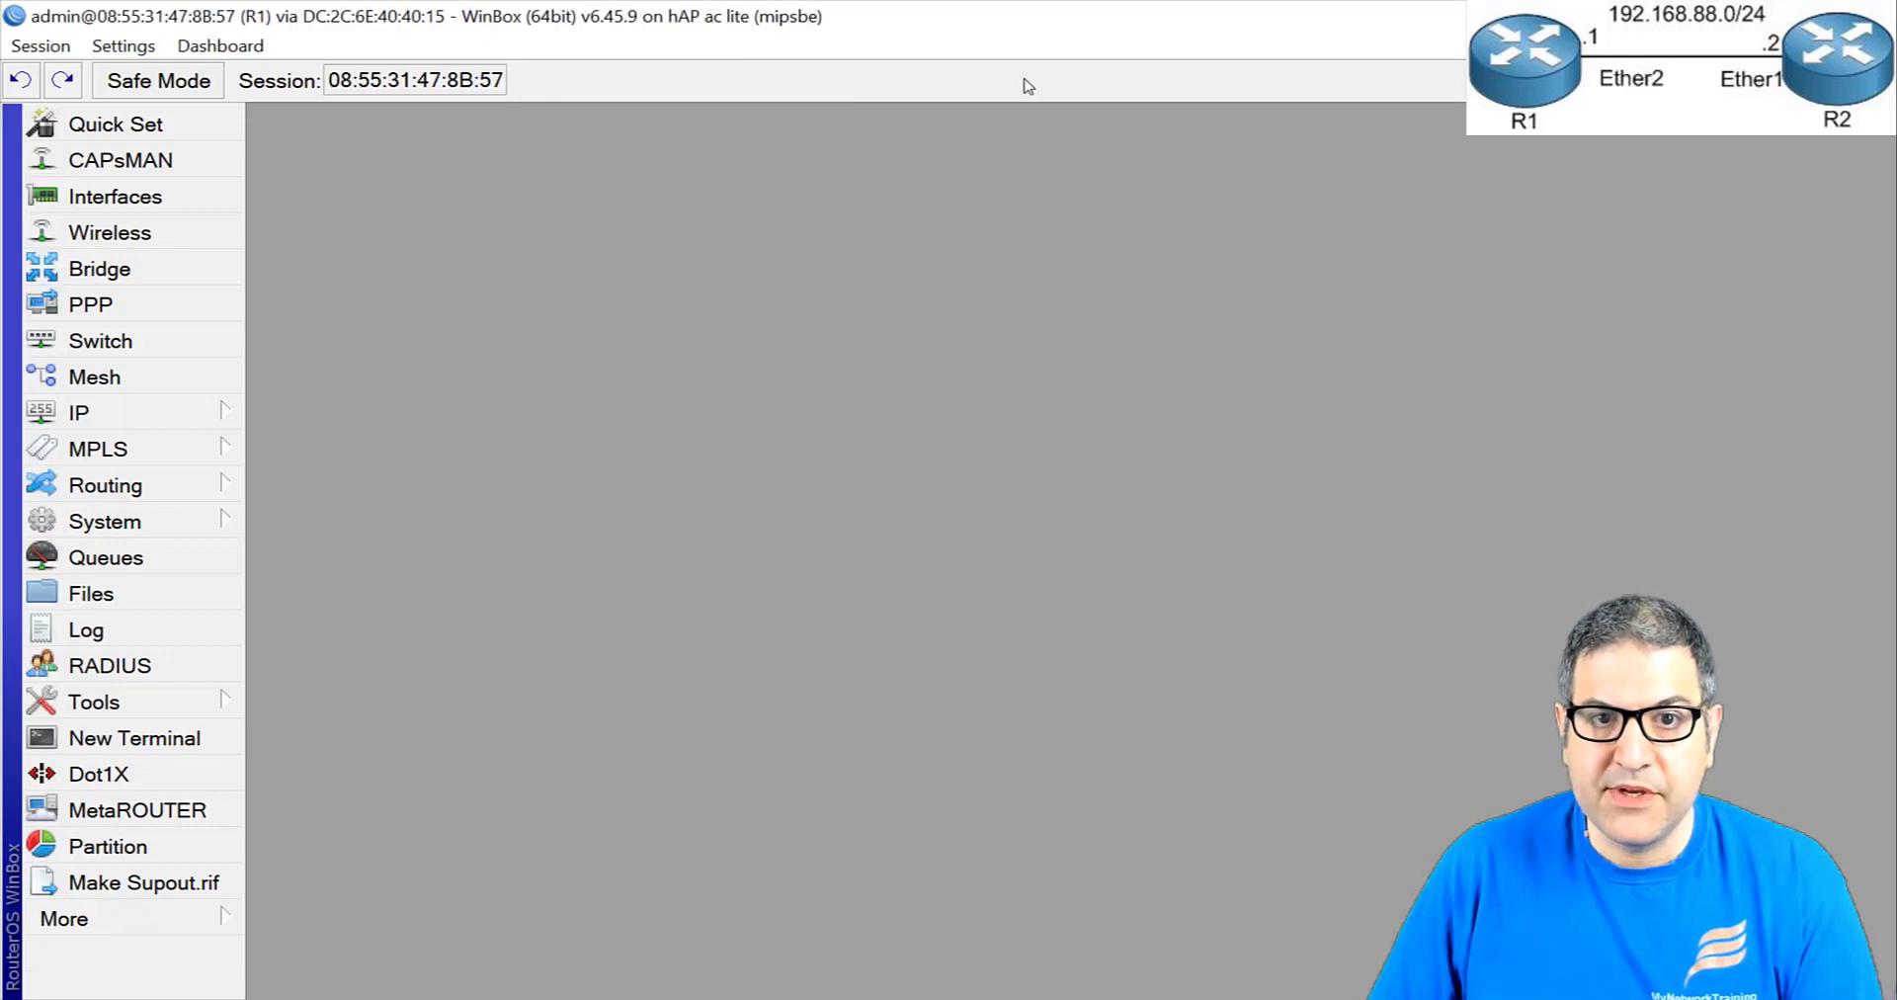
key(alt+Tab)
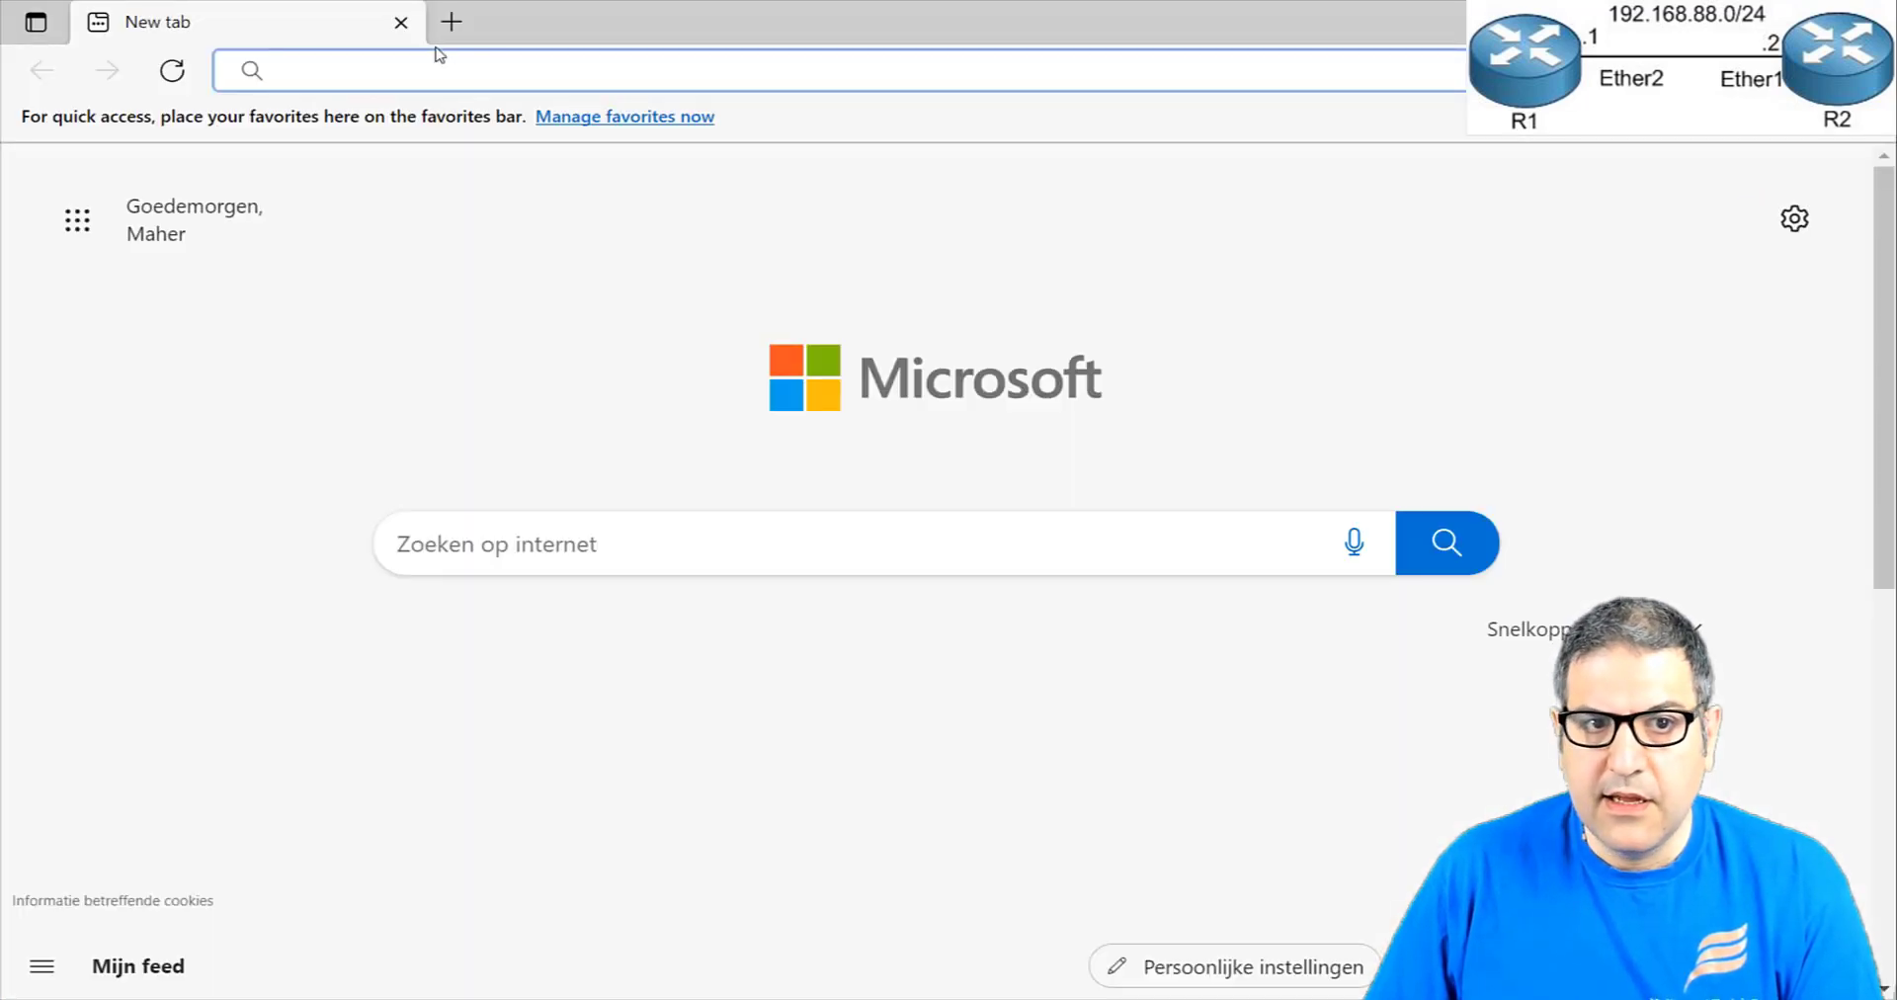
- Load mikrotik.com in Edge
click(405, 84)
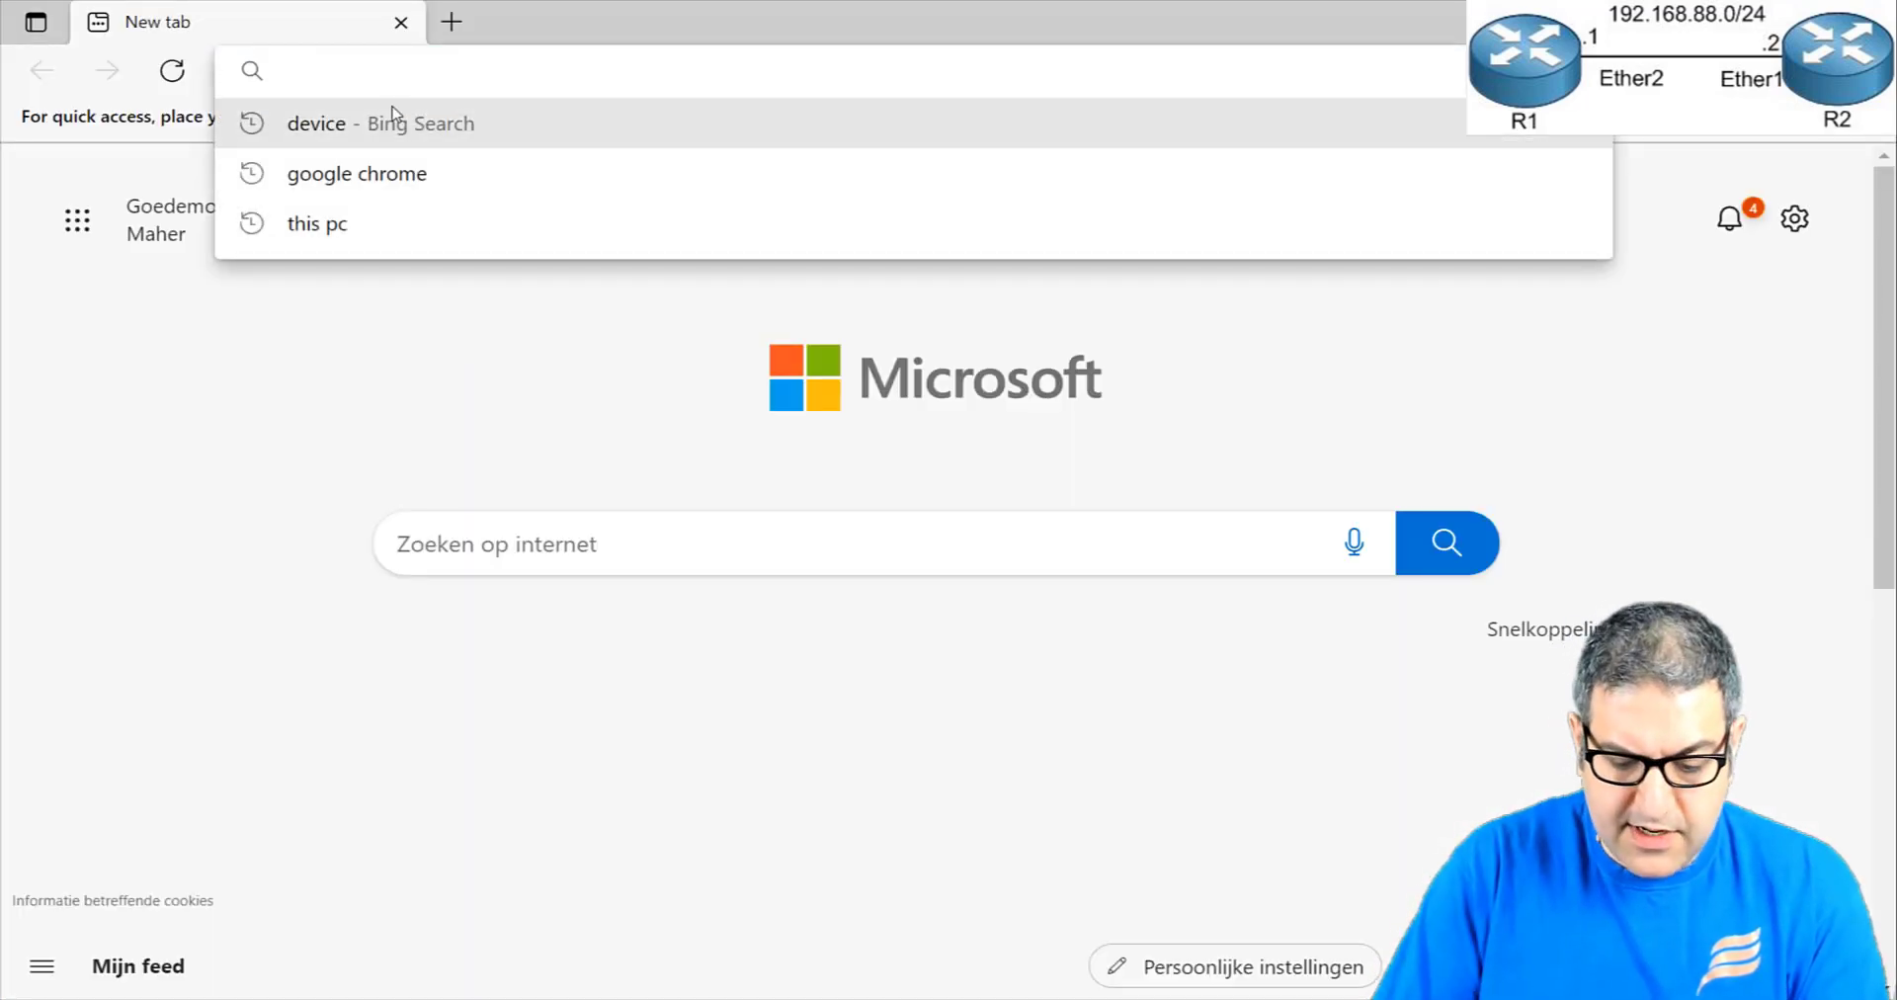
text(mikroti)
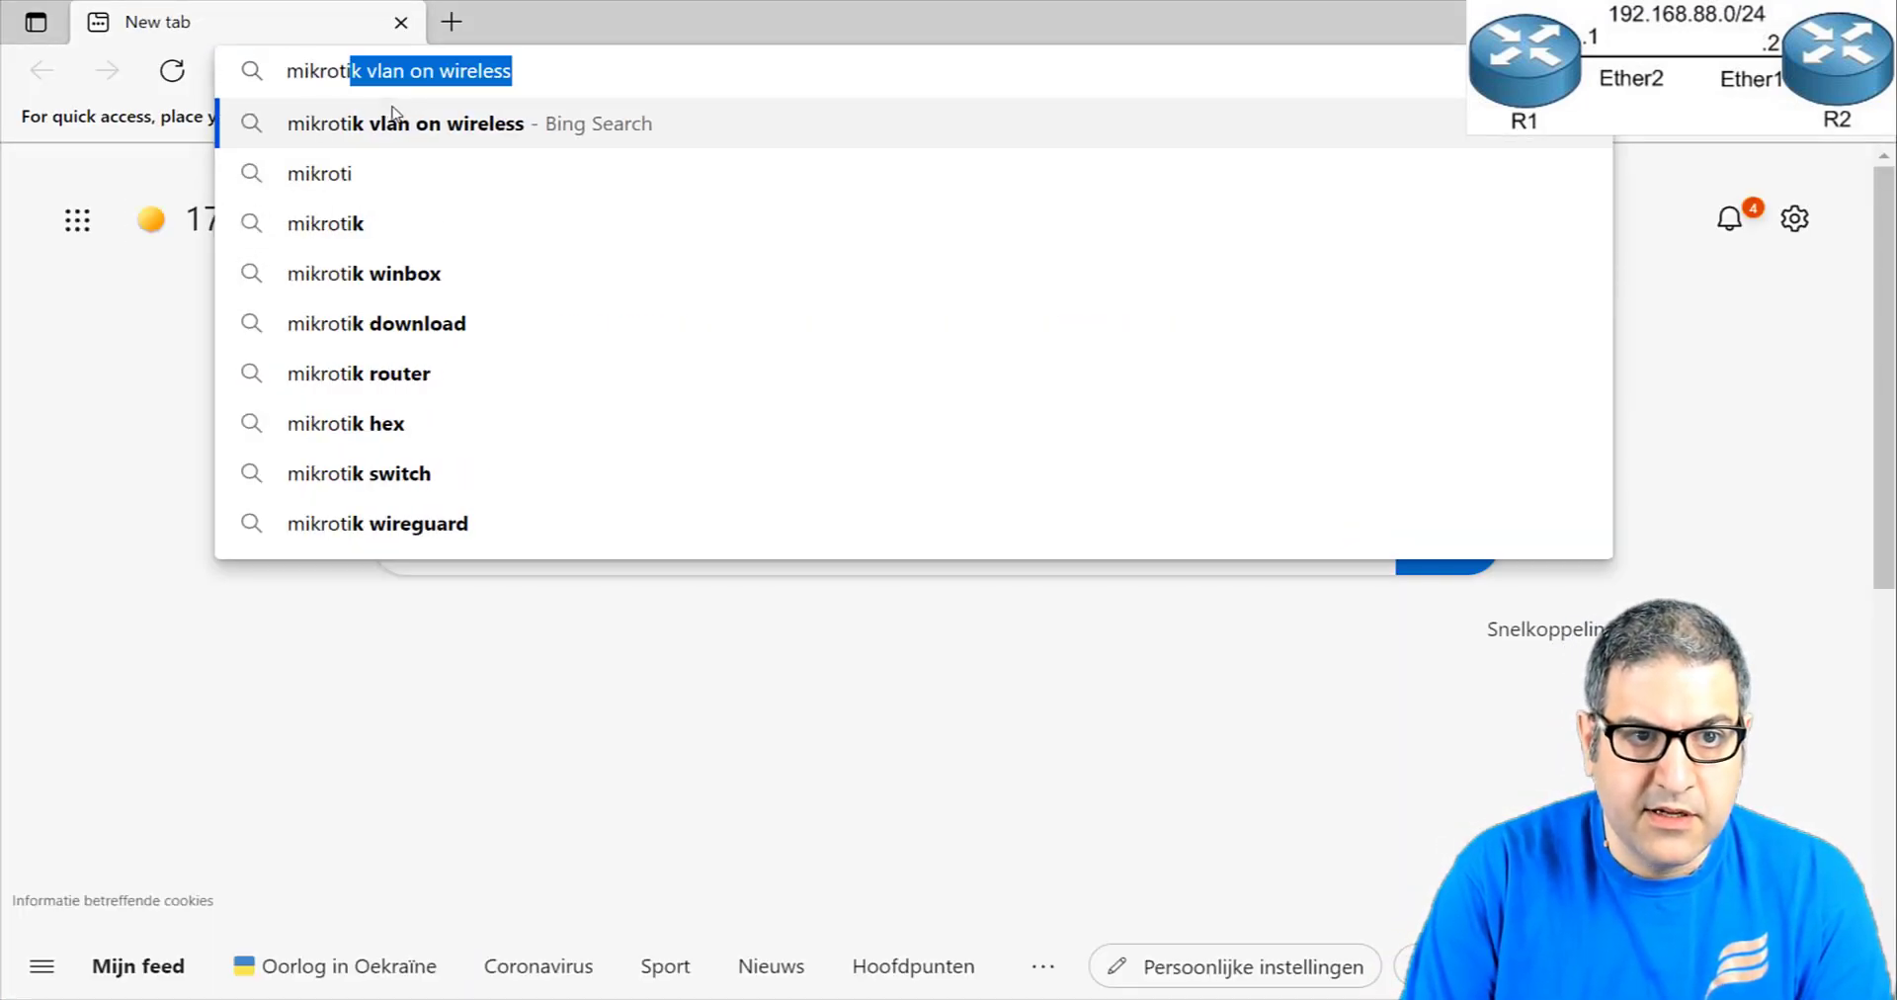
key(BackSpace)
text(k)
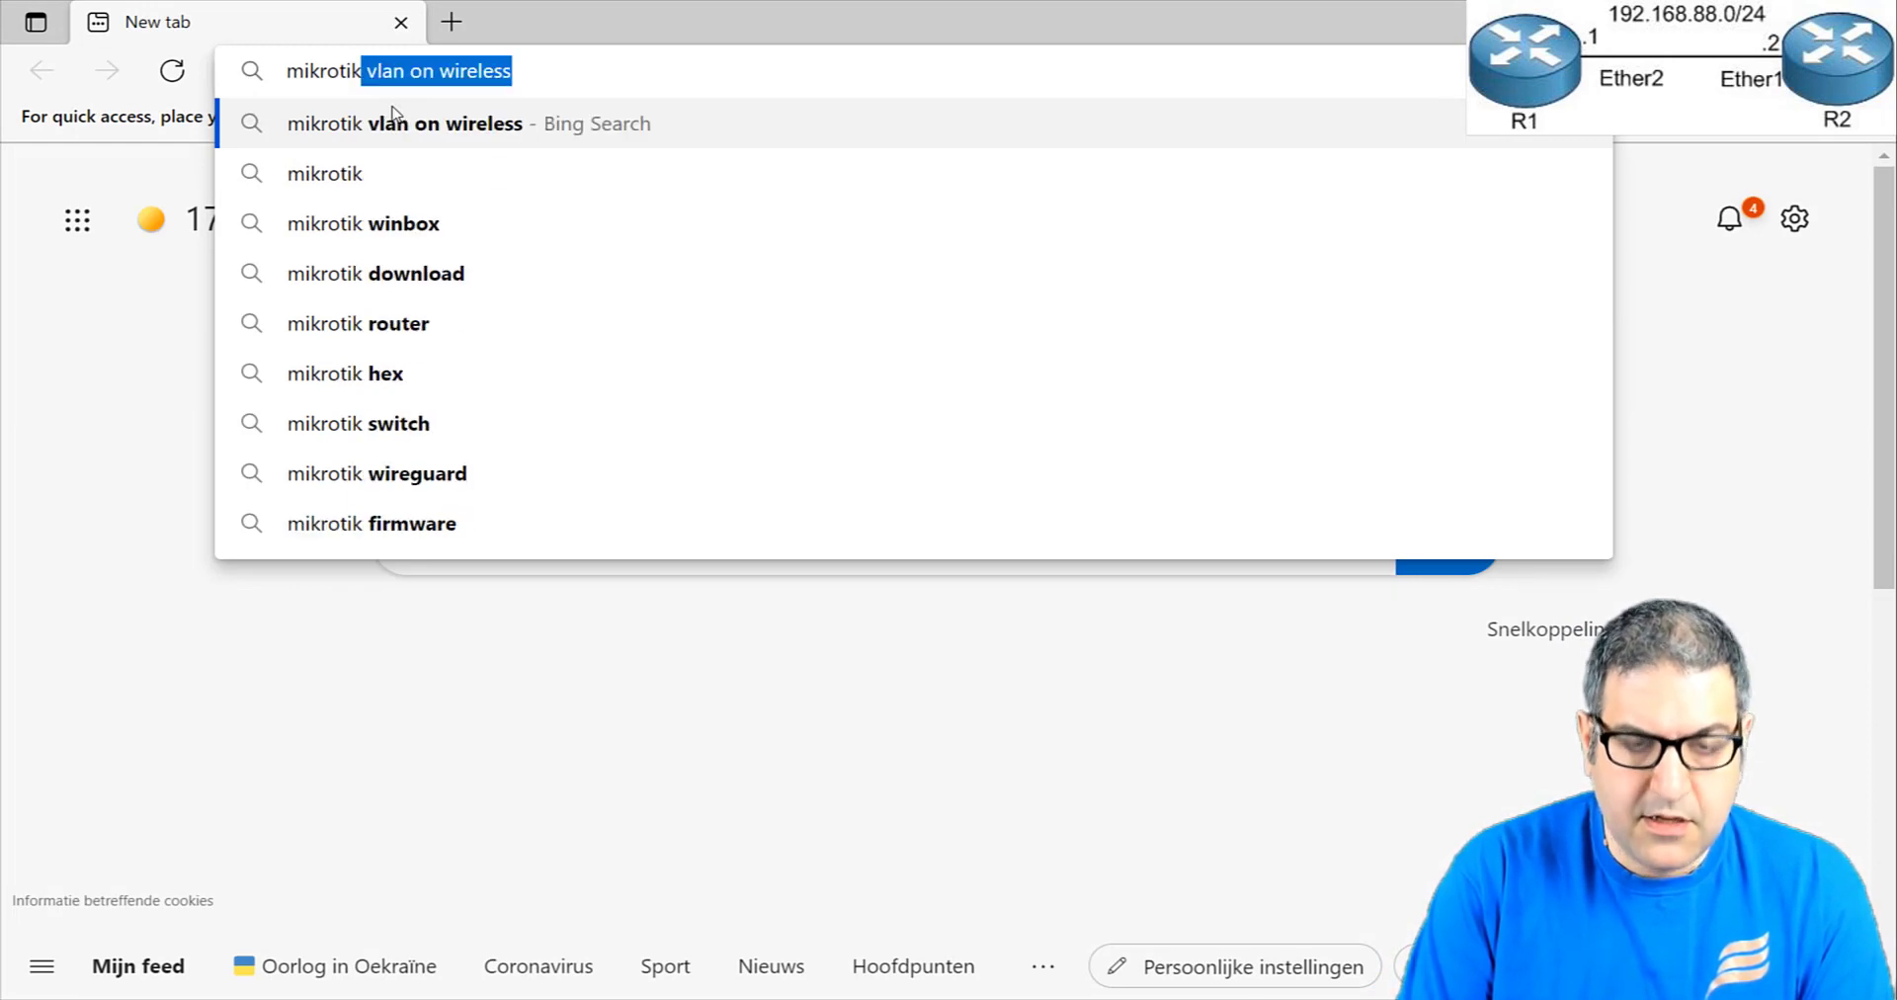
text(.com)
key(Return)
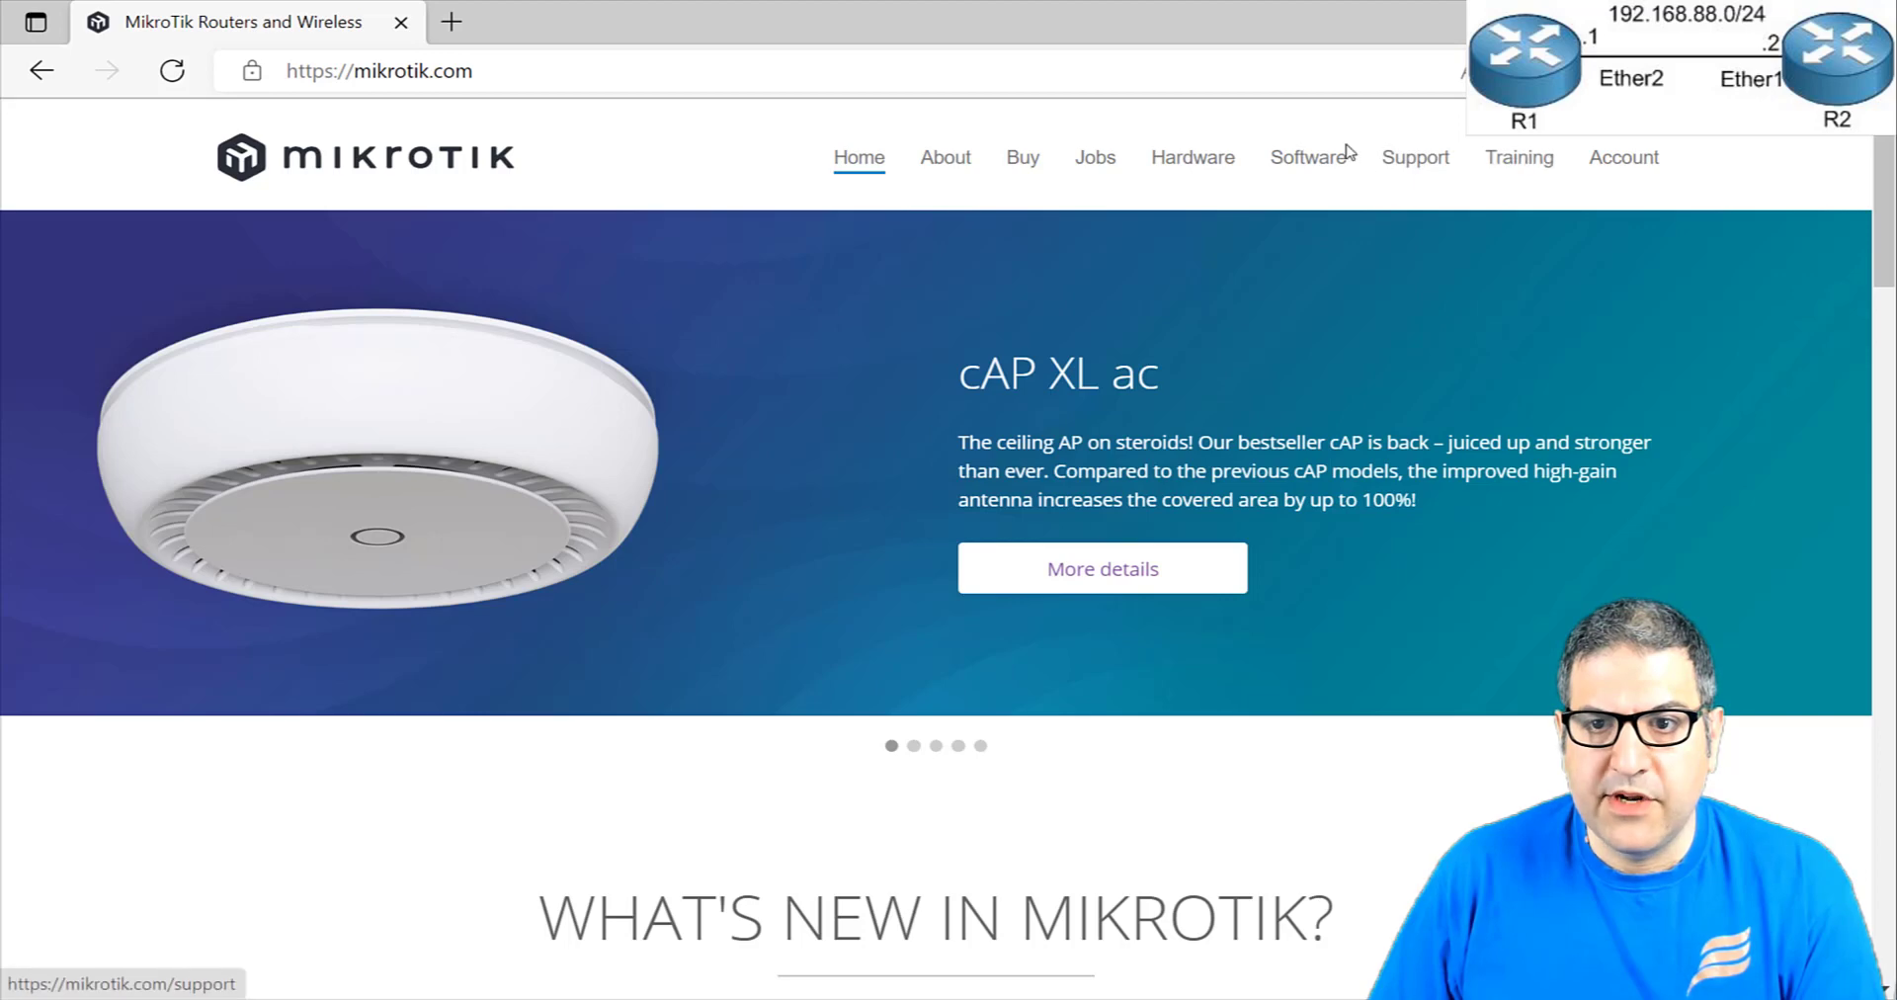
- Open the Software downloads page, expand RouterOS v6 and highlight the MIPSBE row
click(1331, 165)
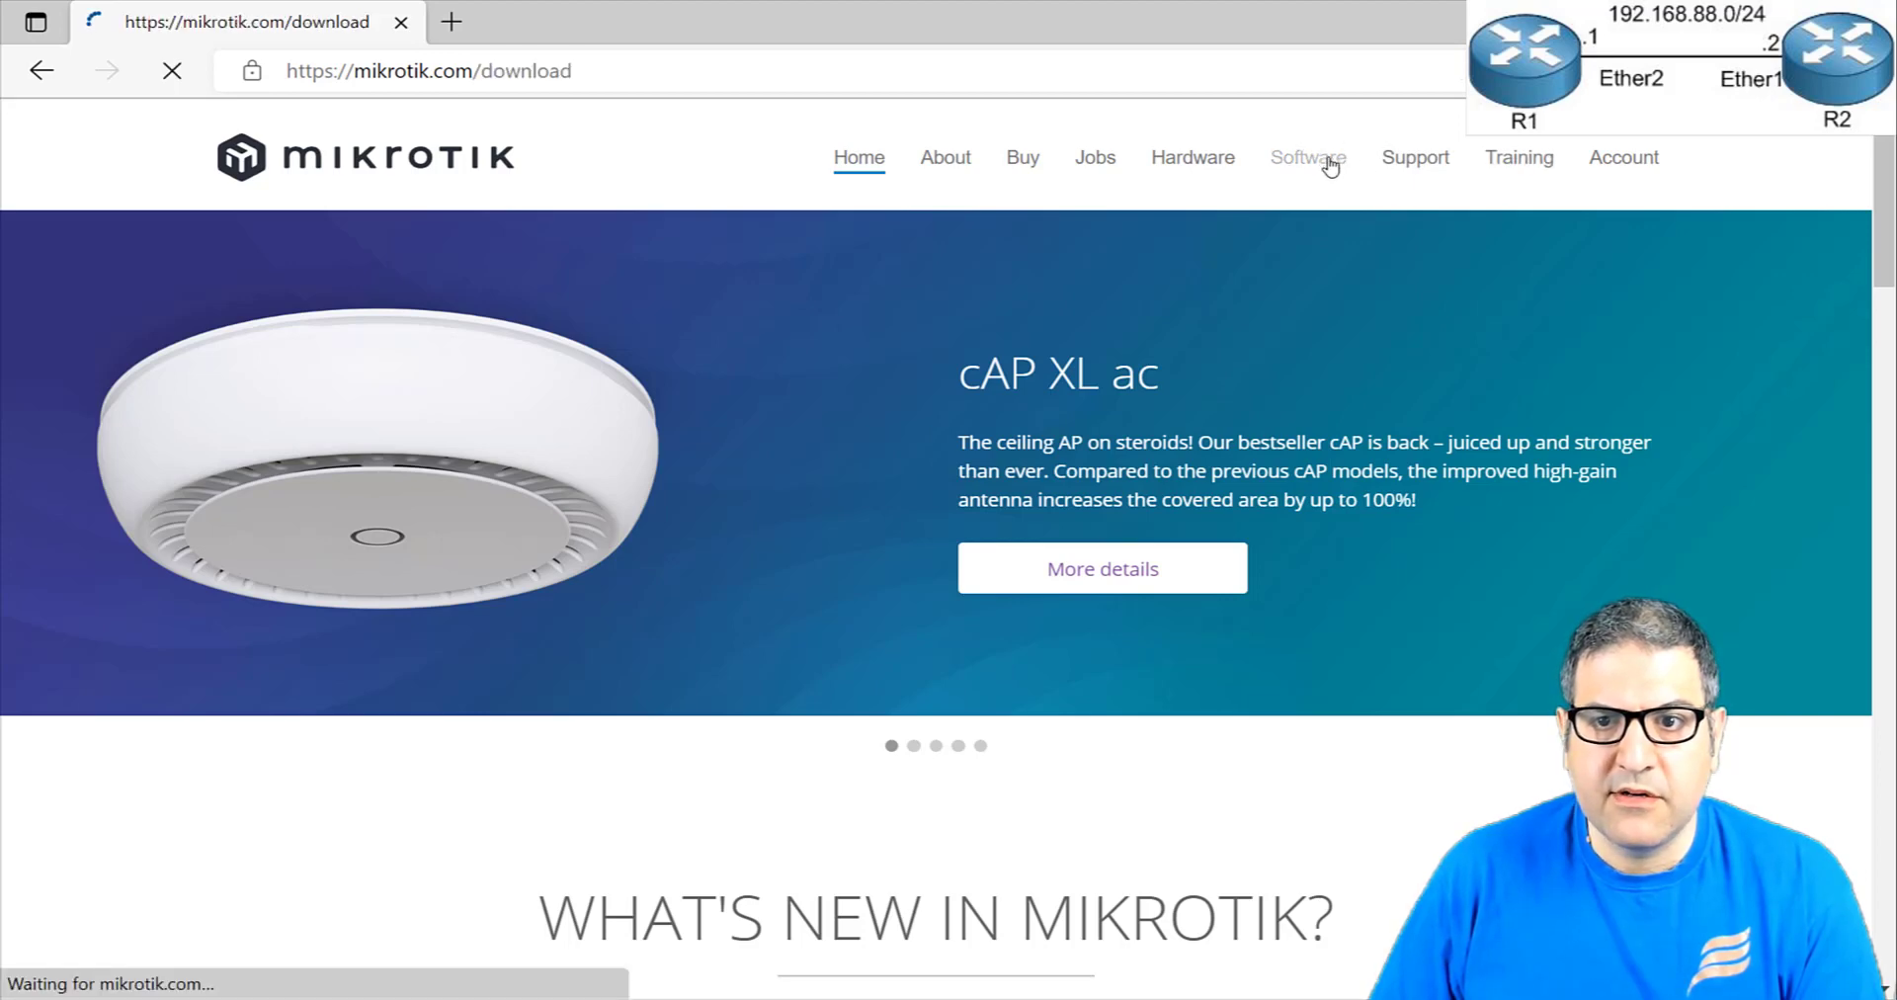
scroll(647, 460, down, 15)
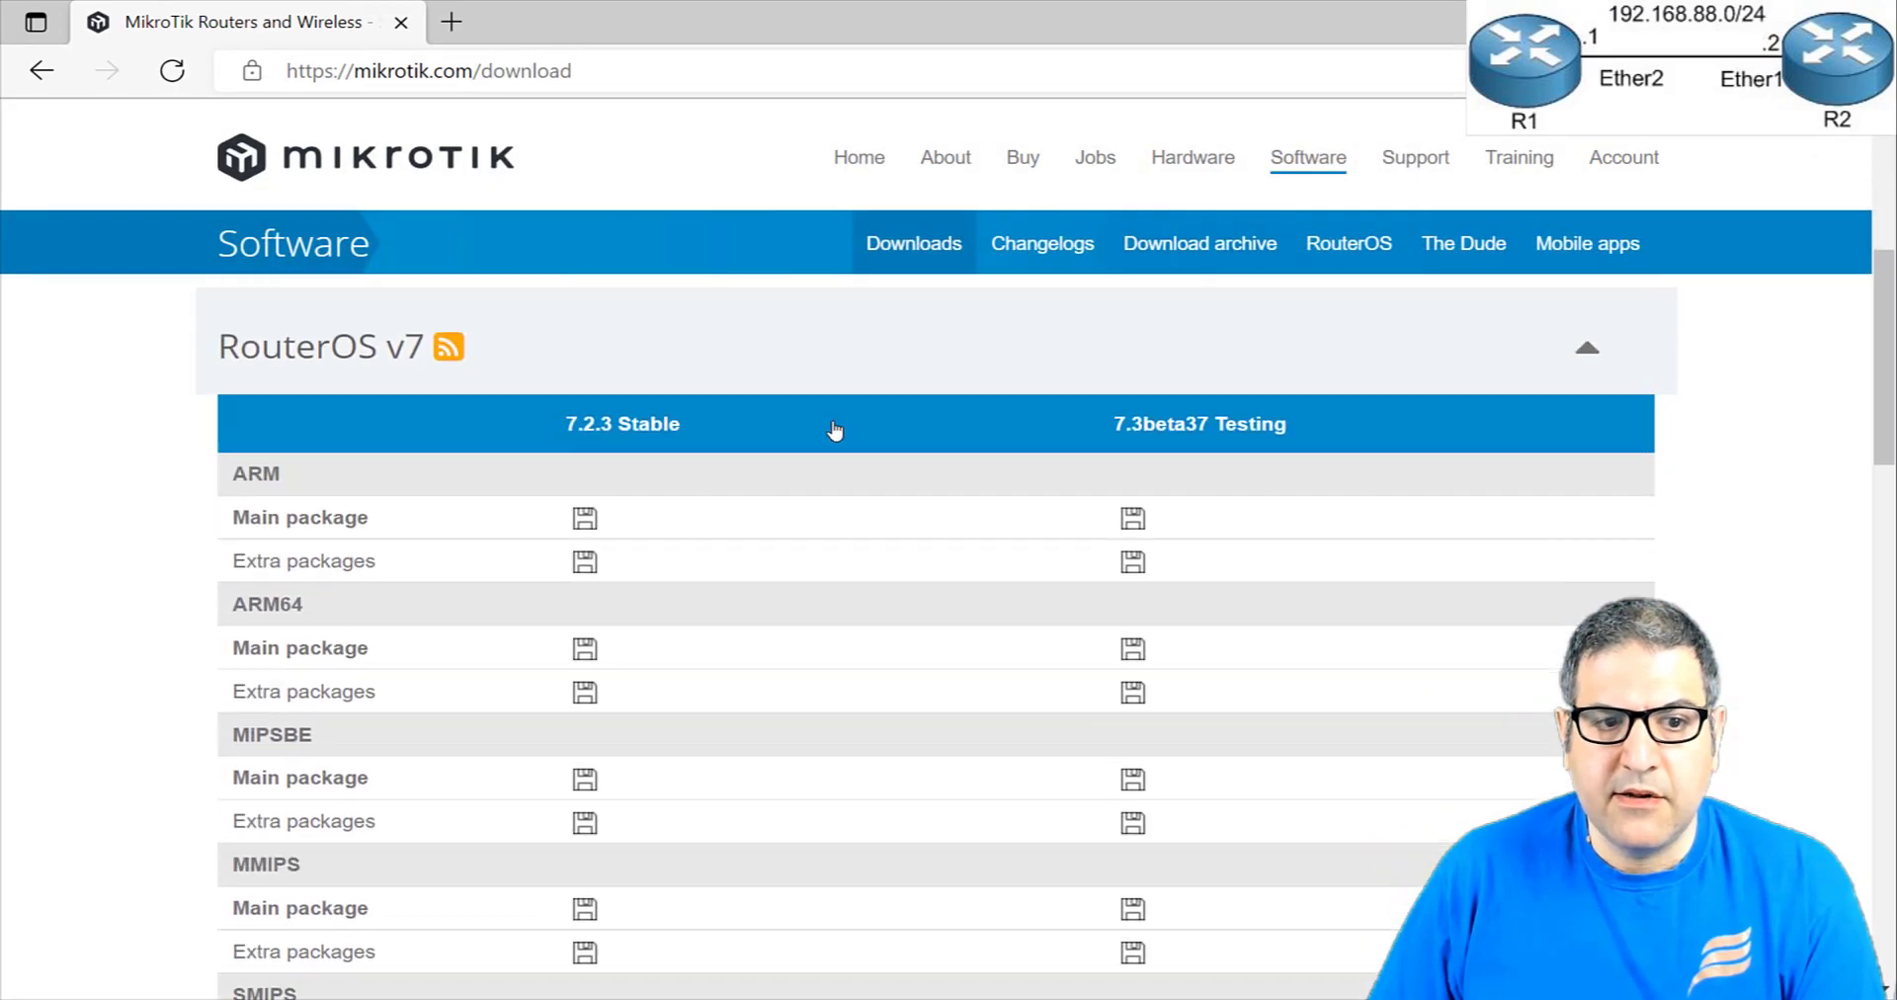
scroll(828, 459, down, 6)
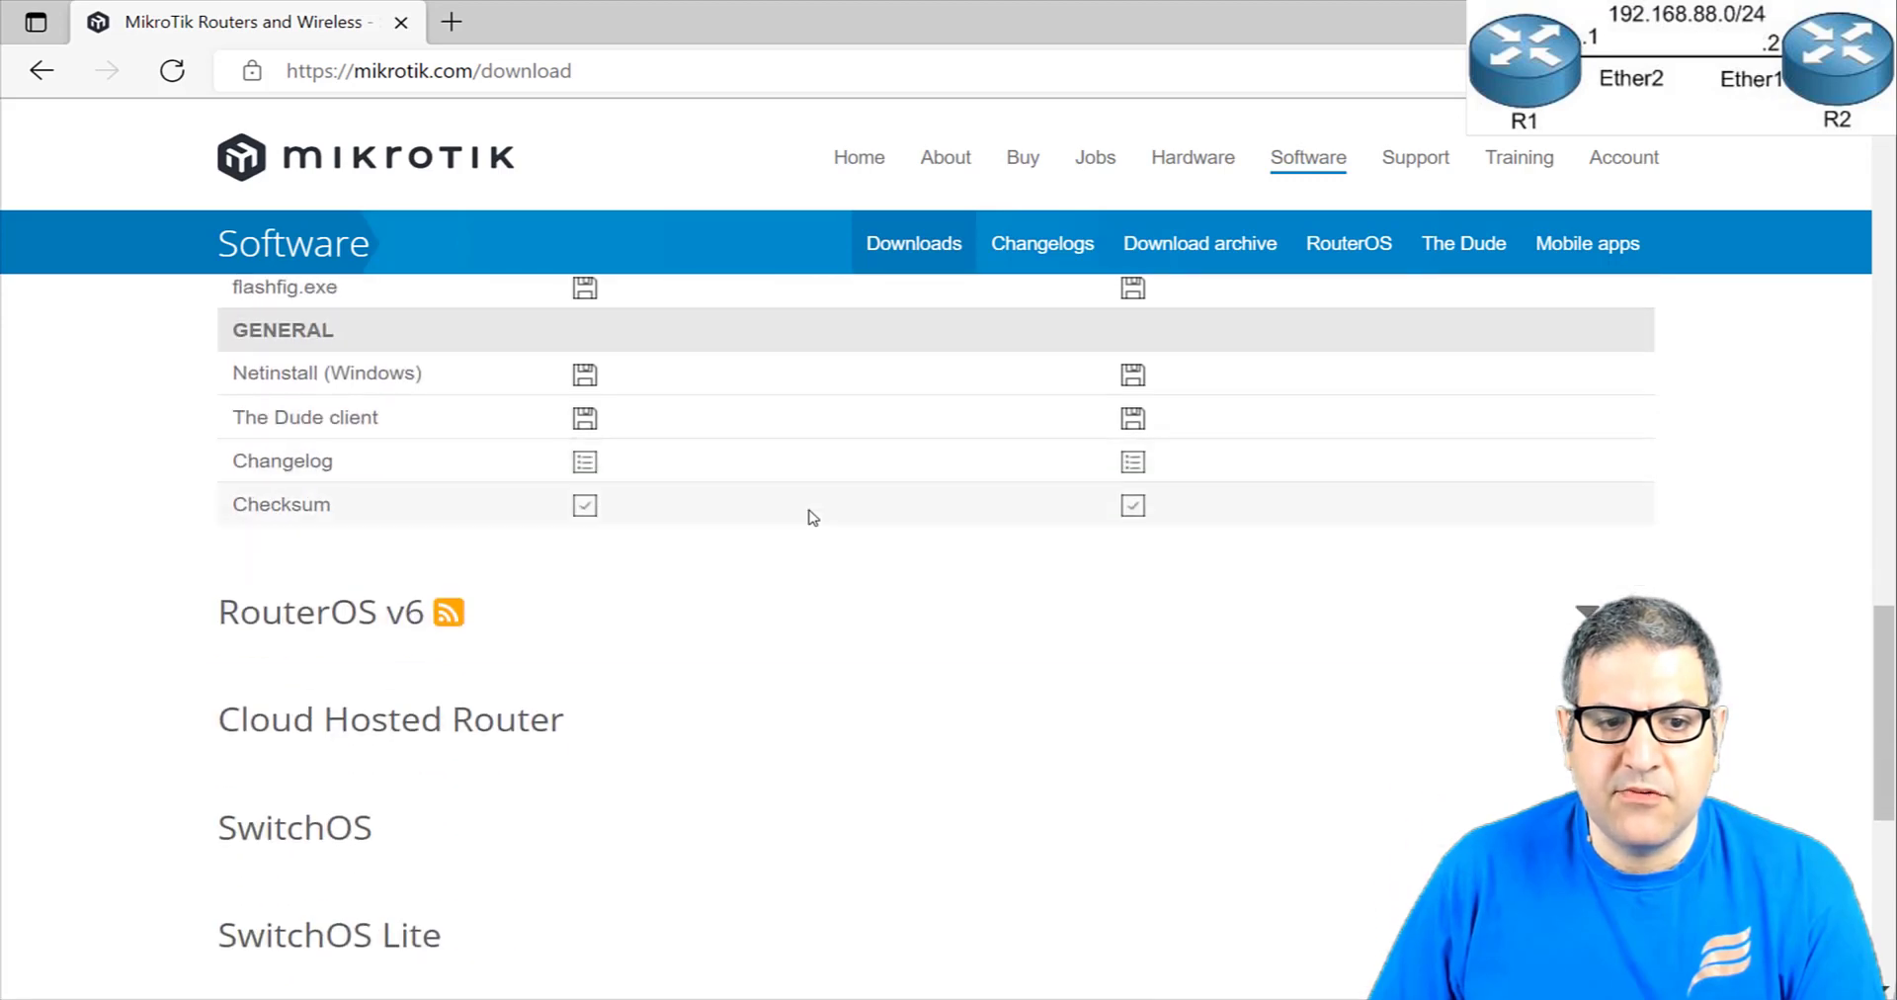
click(305, 623)
scroll(835, 526, down, 5)
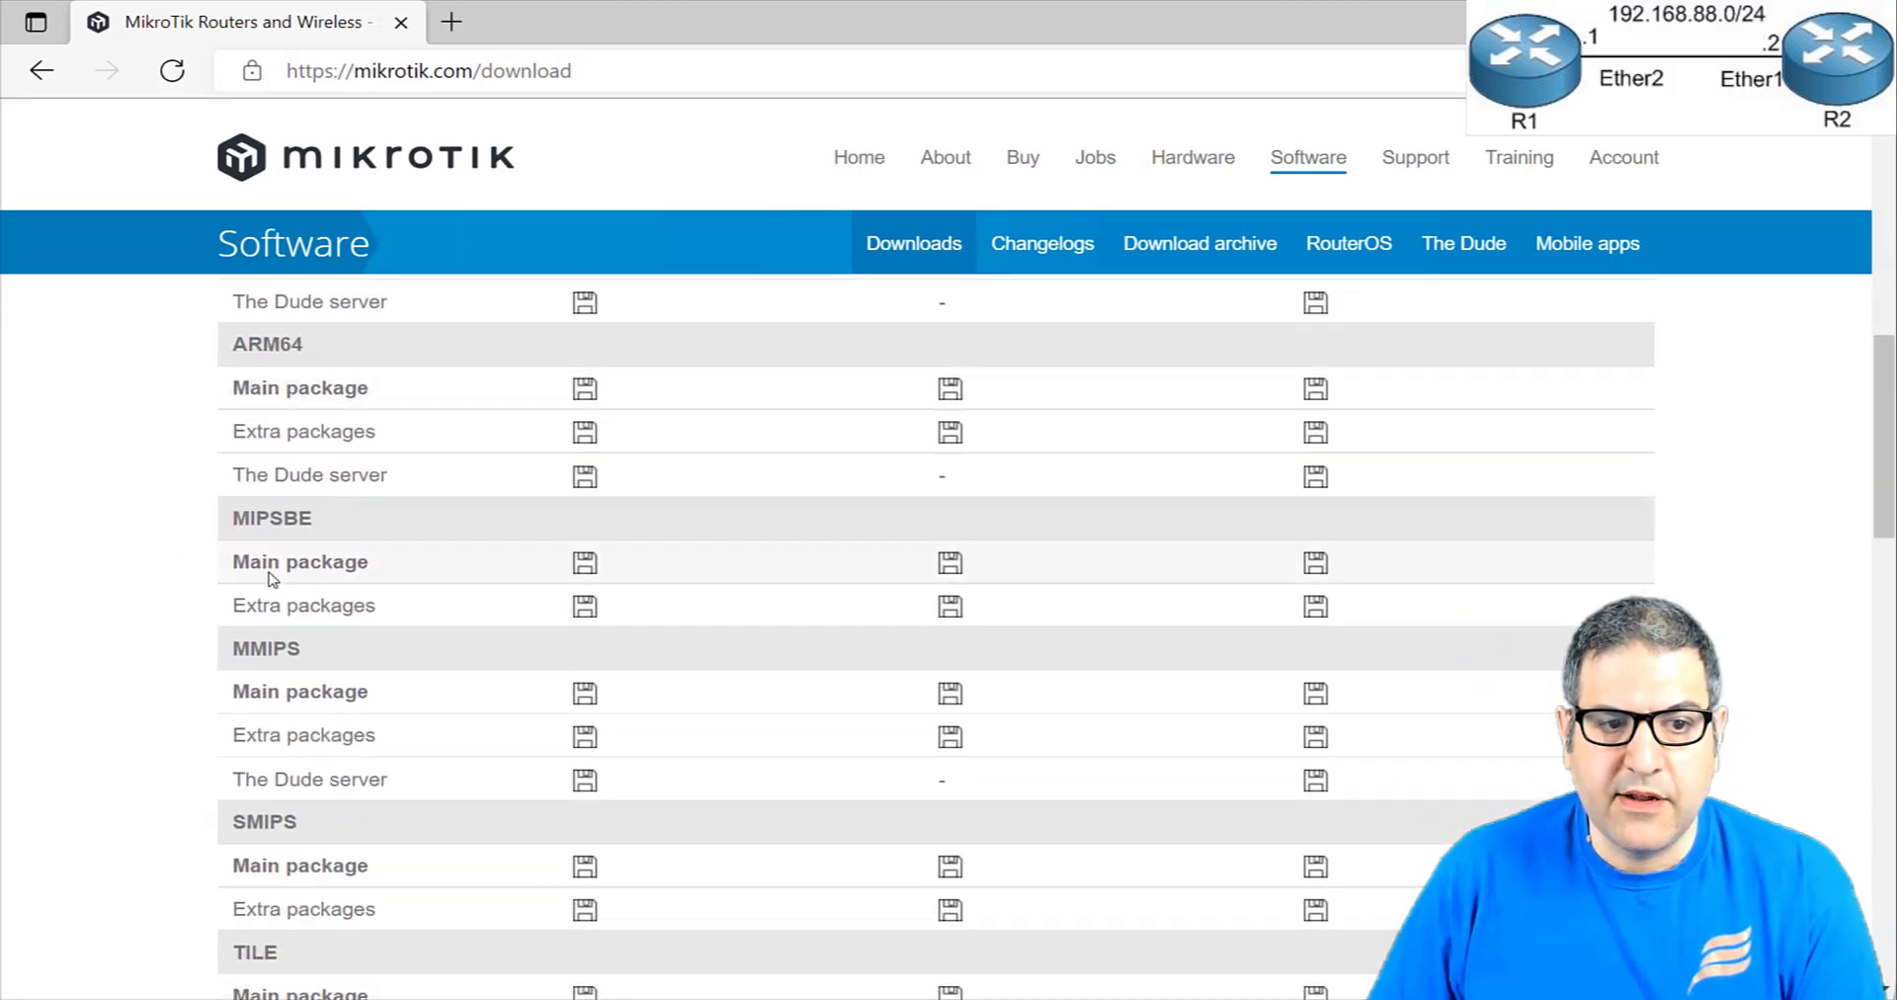
drag(234, 521, 310, 532)
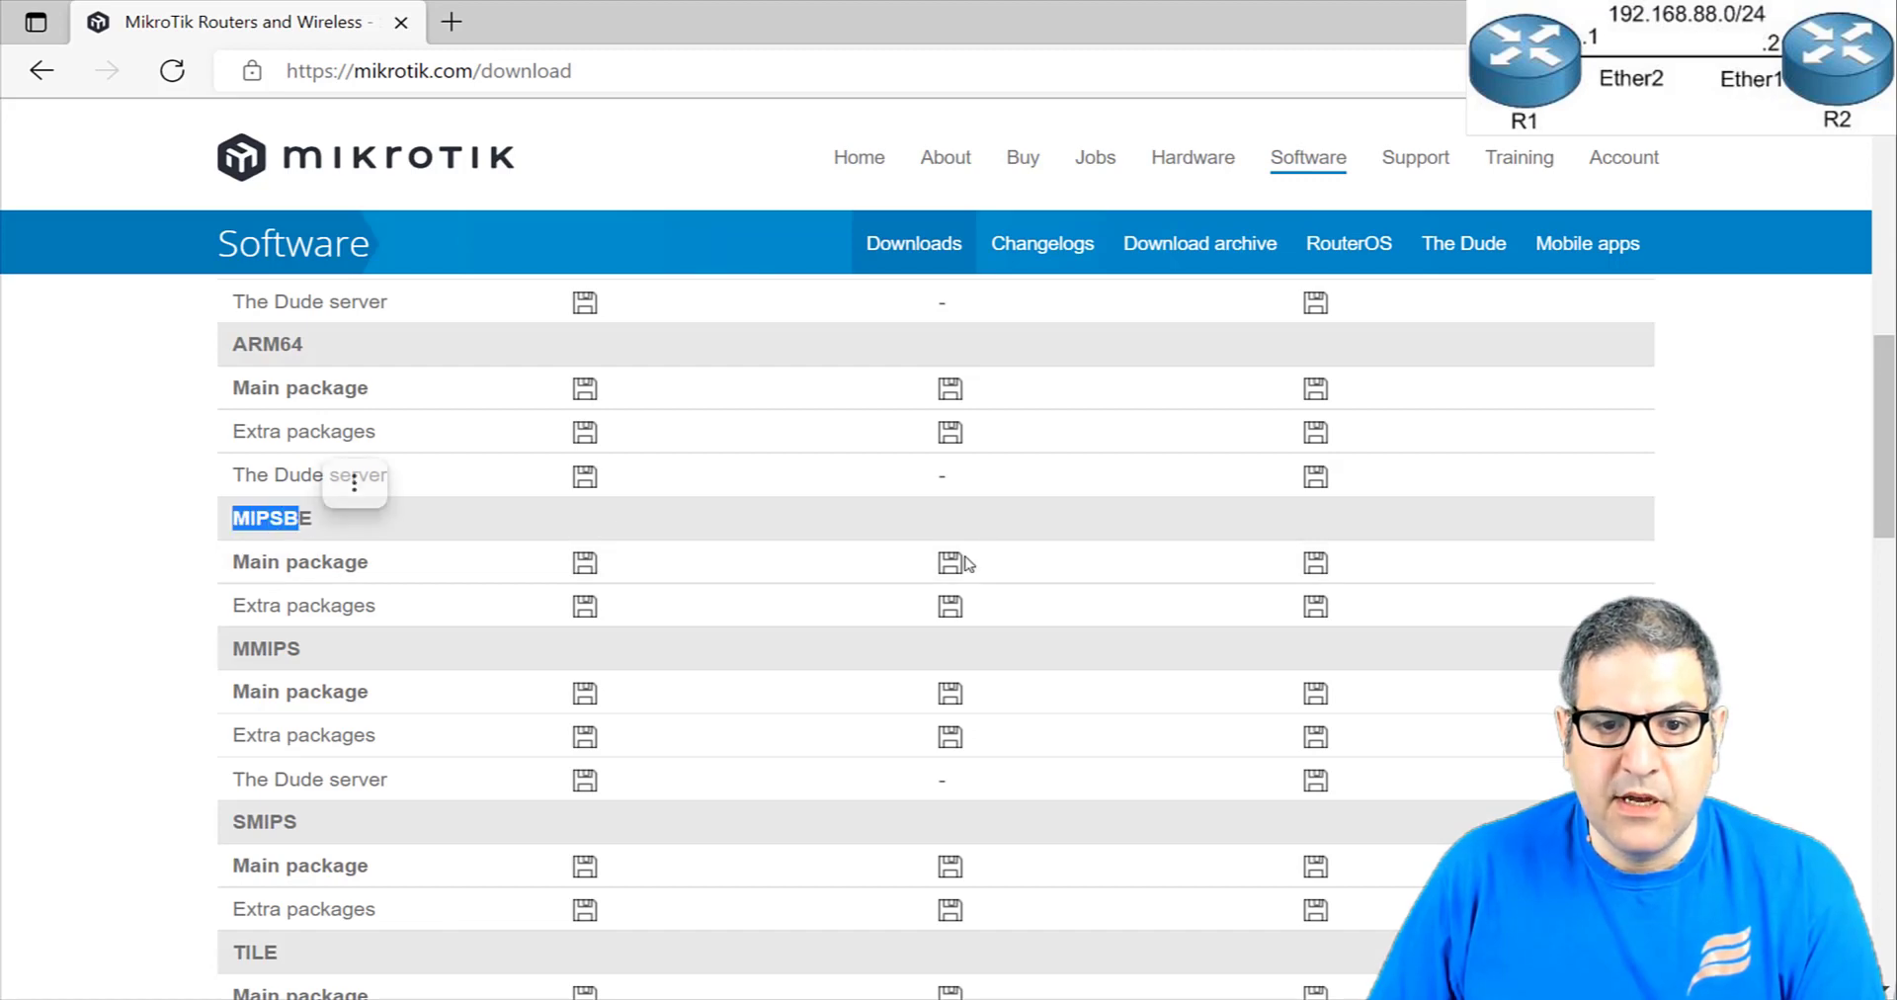
scroll(949, 574, up, 5)
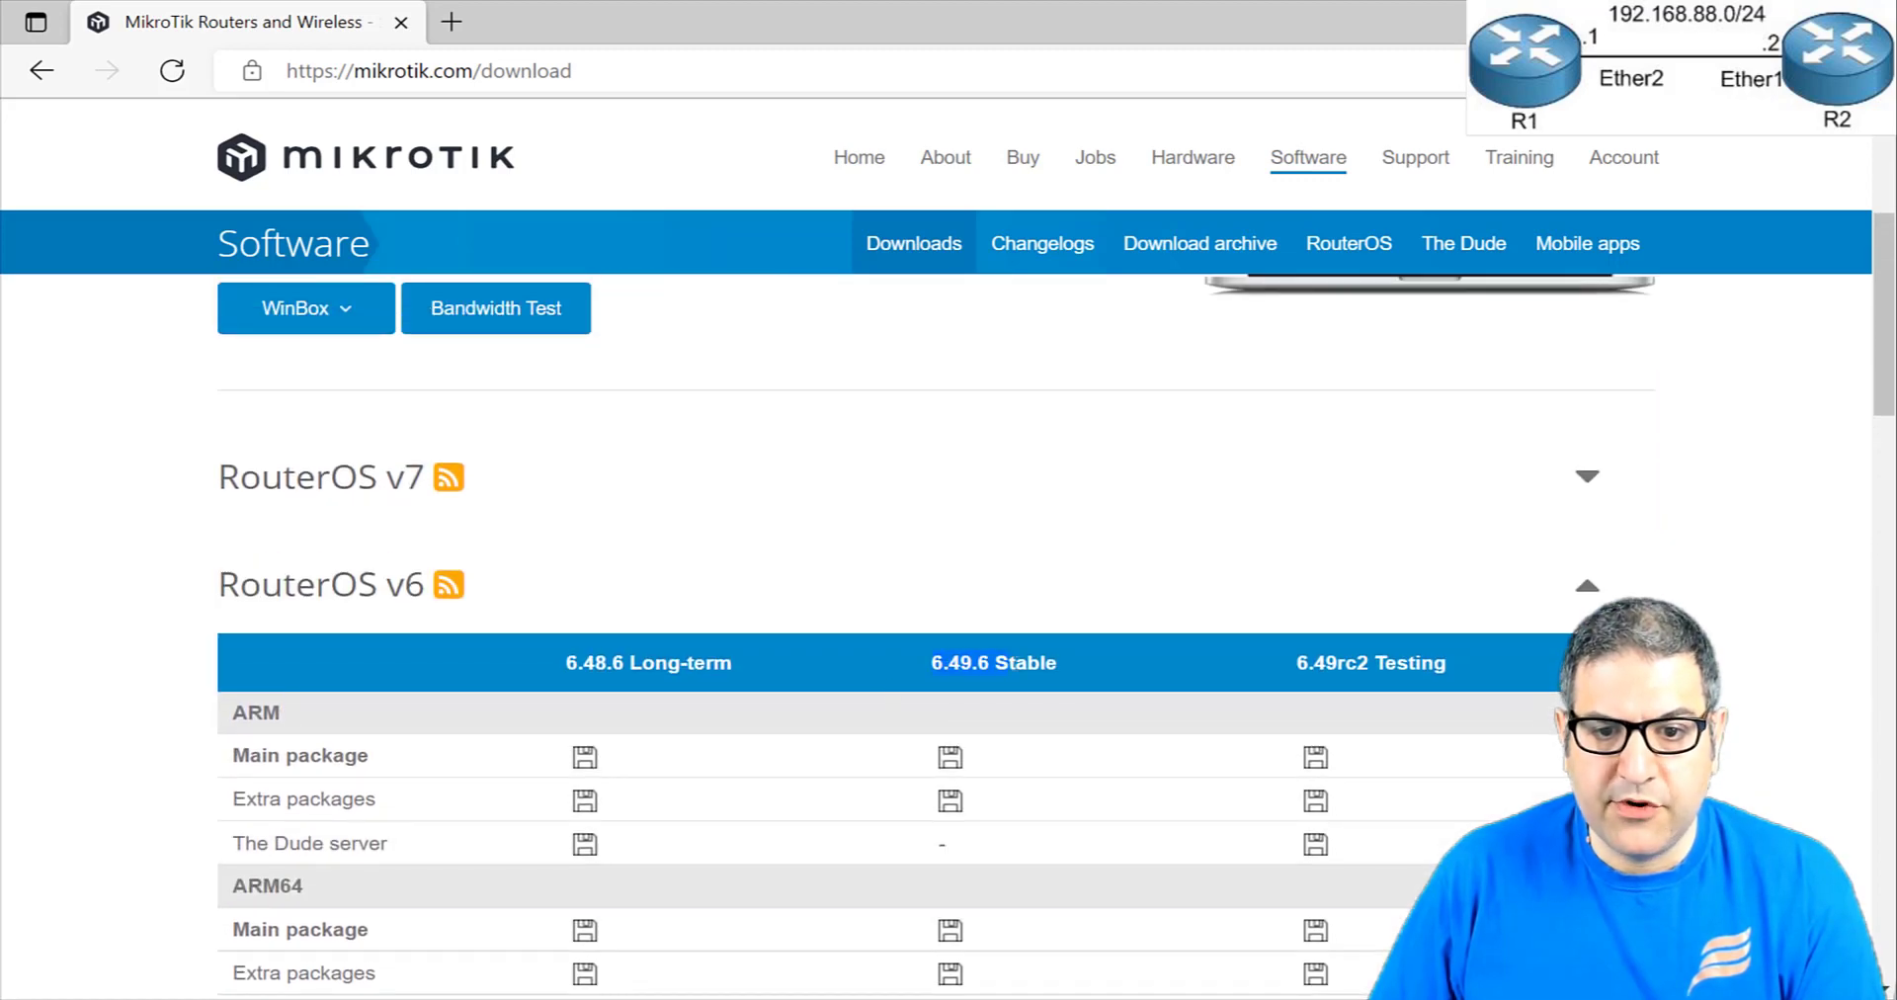
scroll(1058, 669, down, 5)
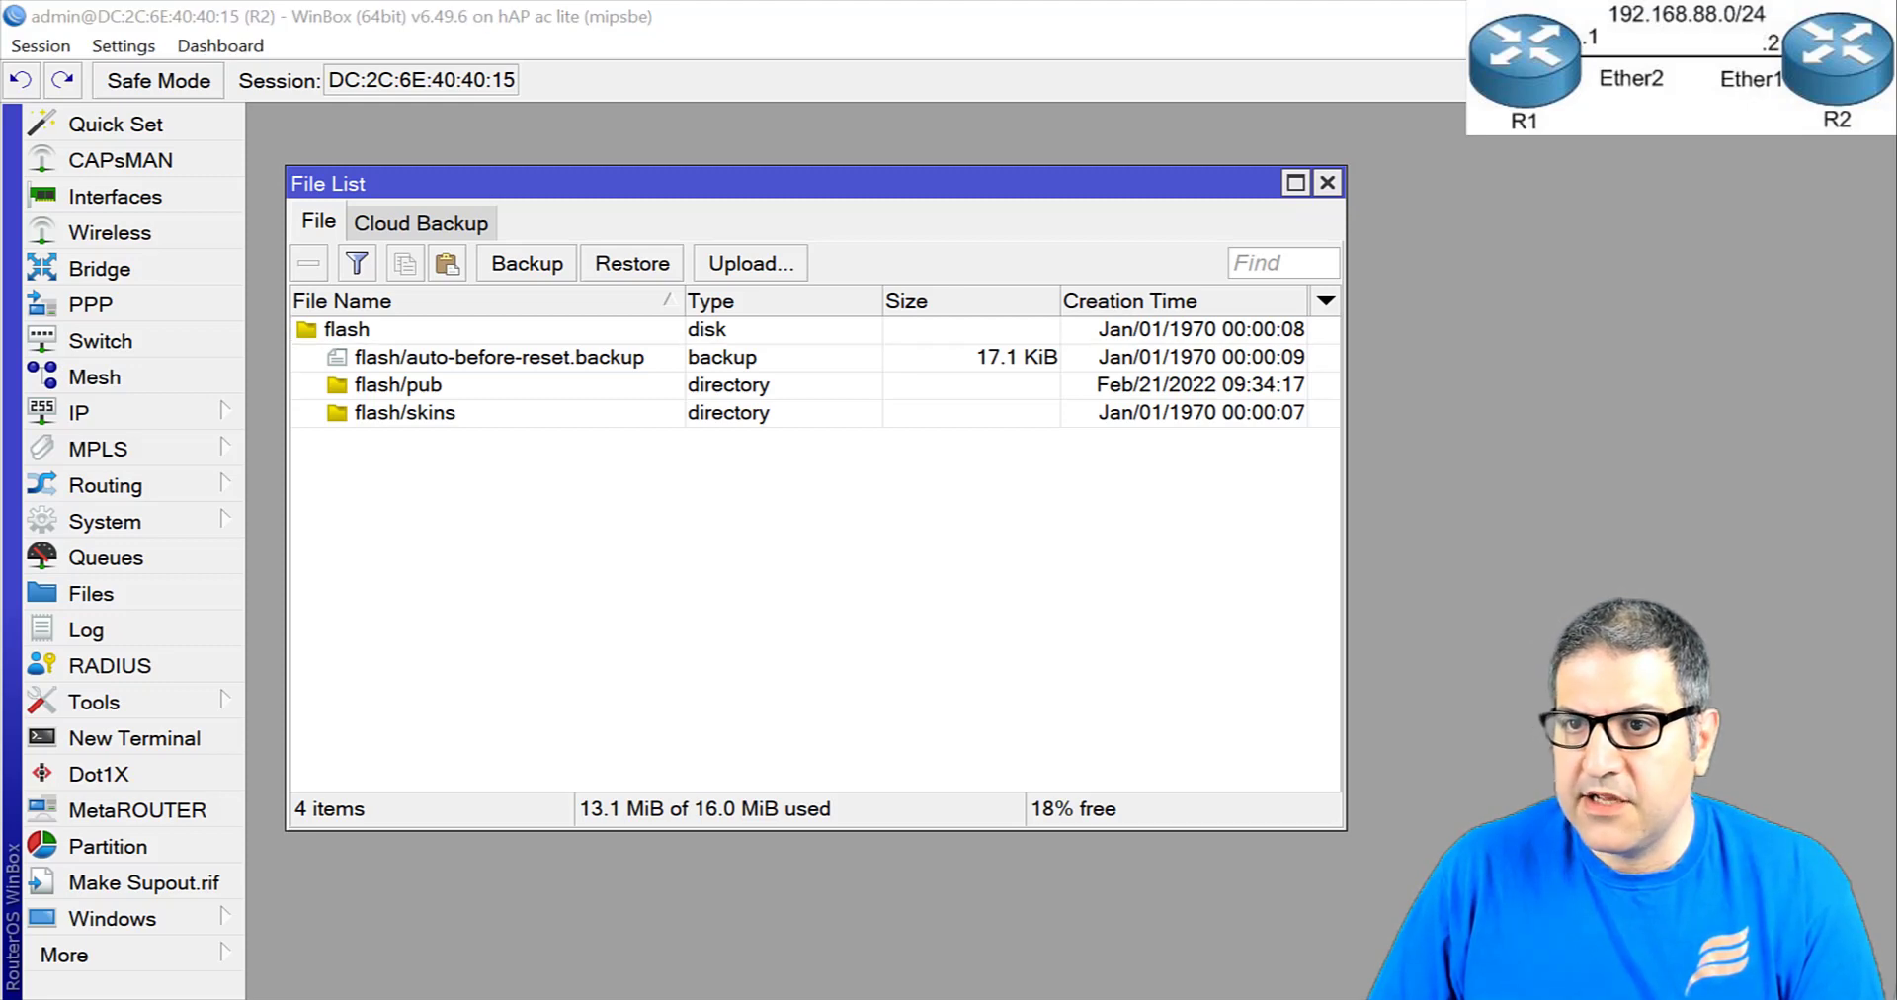
- Reveal the desktop and place routeros-mipsbe-6.49.6.npk at its top-left
key(alt+Tab)
key(super+d)
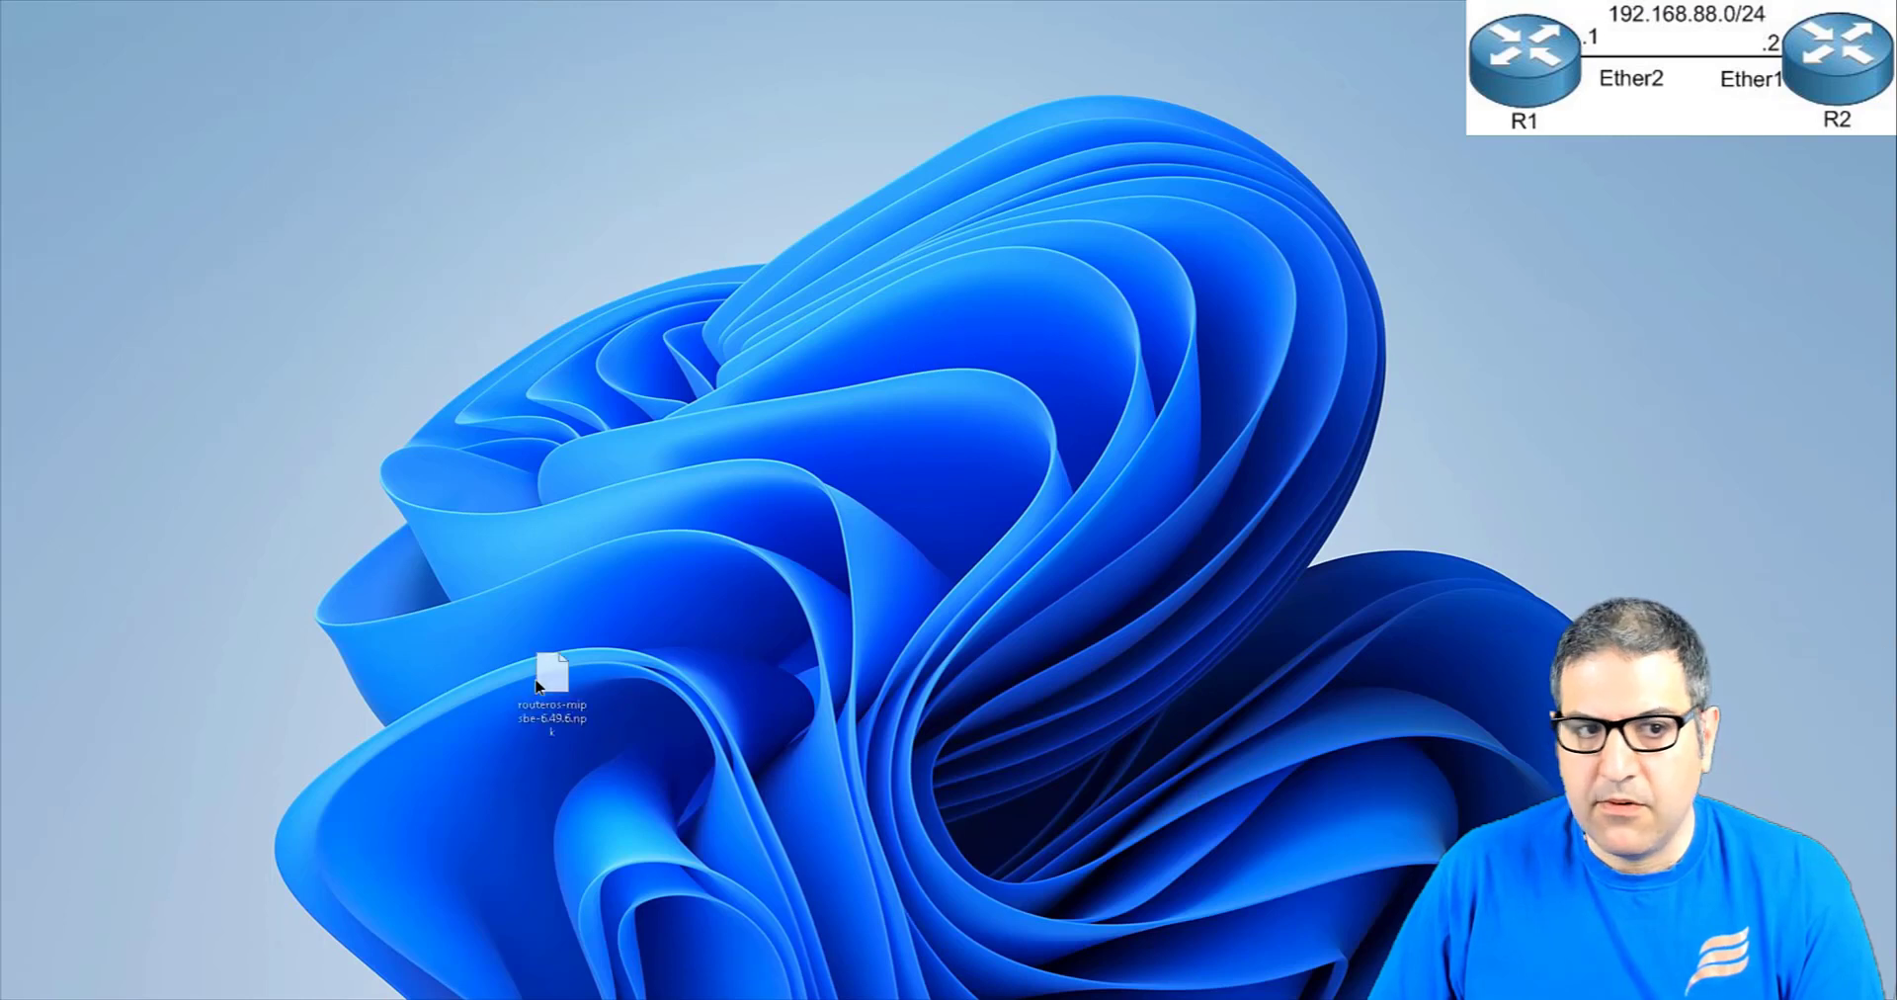
drag(553, 682, 148, 59)
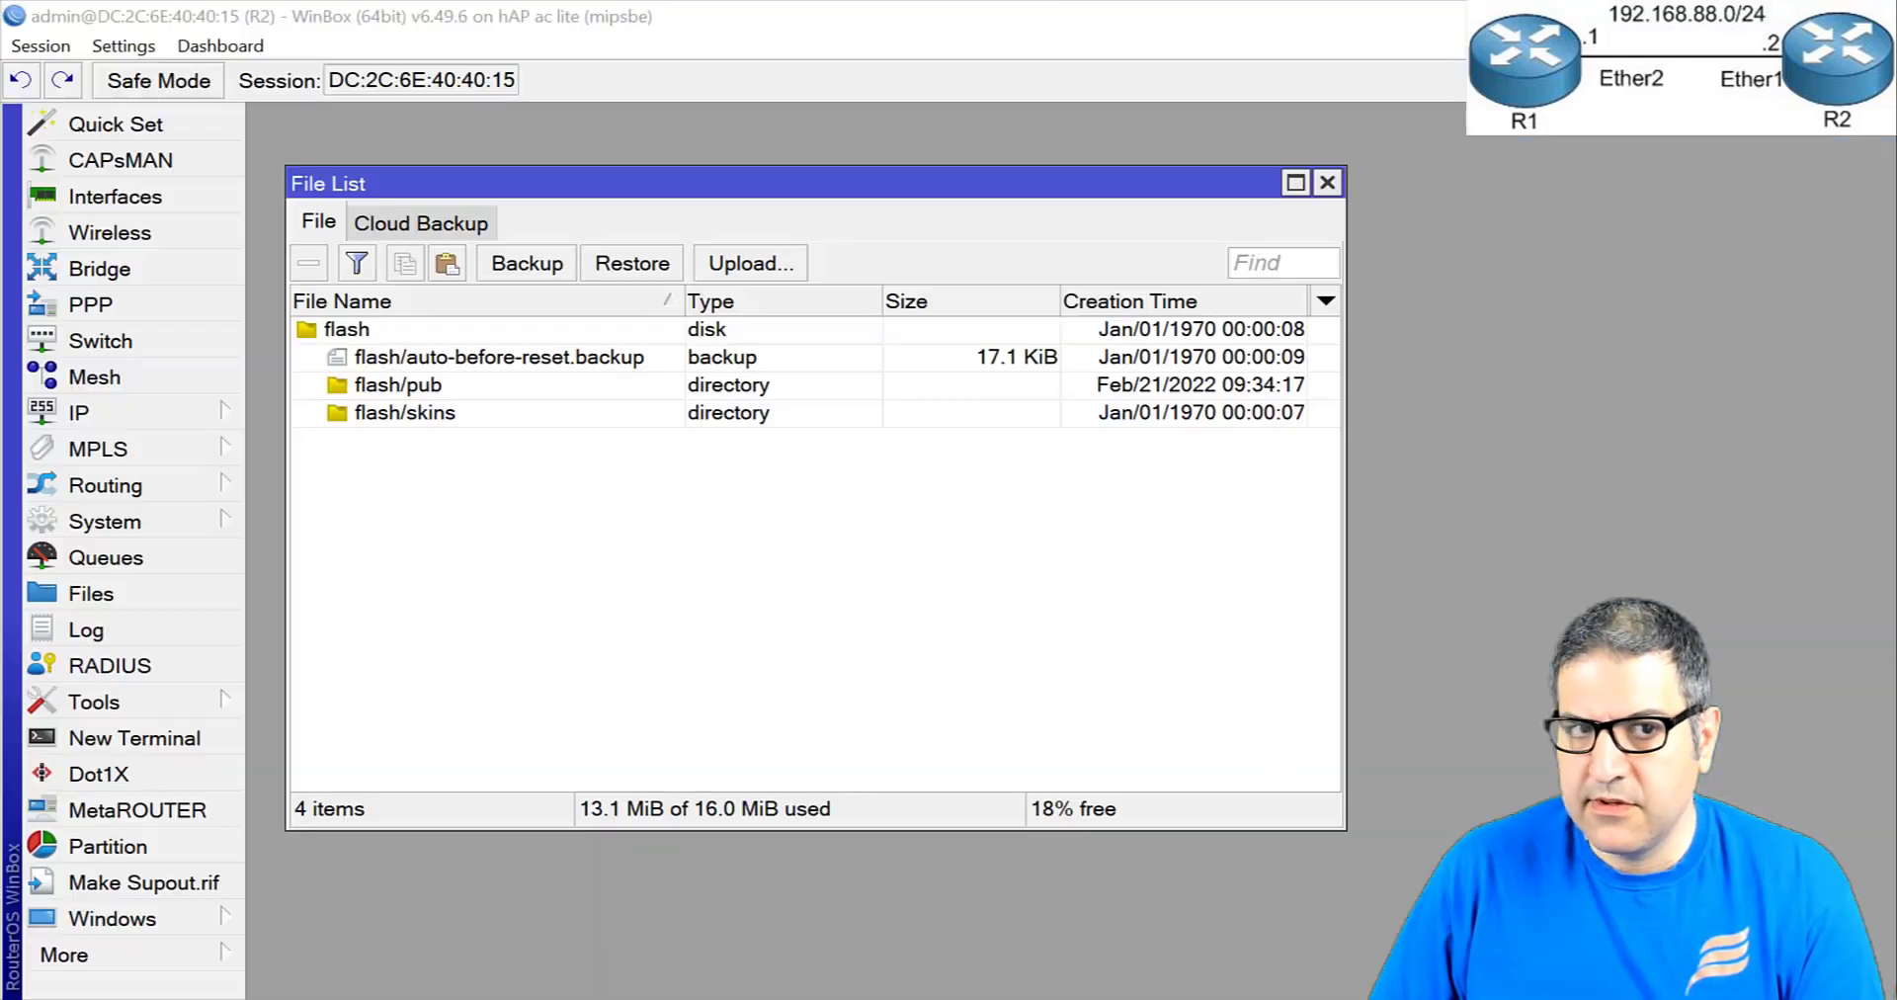
- Upload routeros-mipsbe-6.49.6.npk into R2's File List and re-maximize WinBox
drag(802, 26, 1070, 130)
drag(214, 60, 1090, 760)
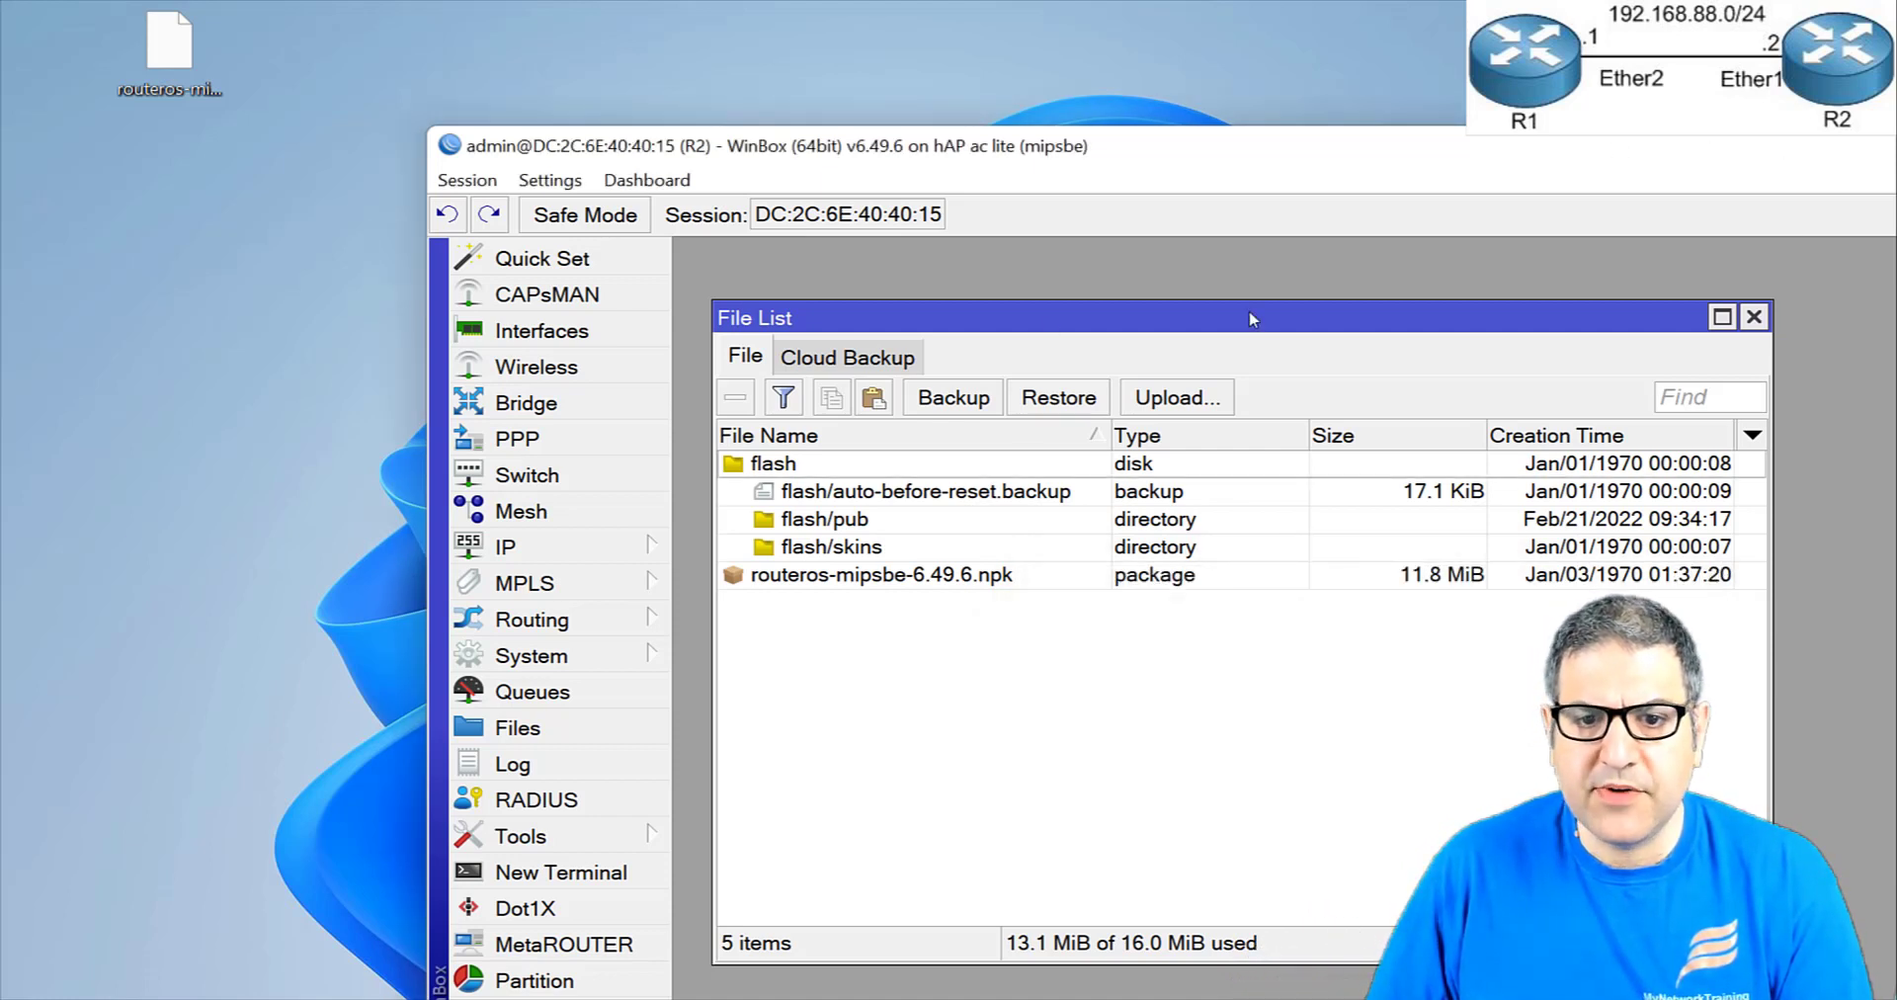
double_click(1289, 164)
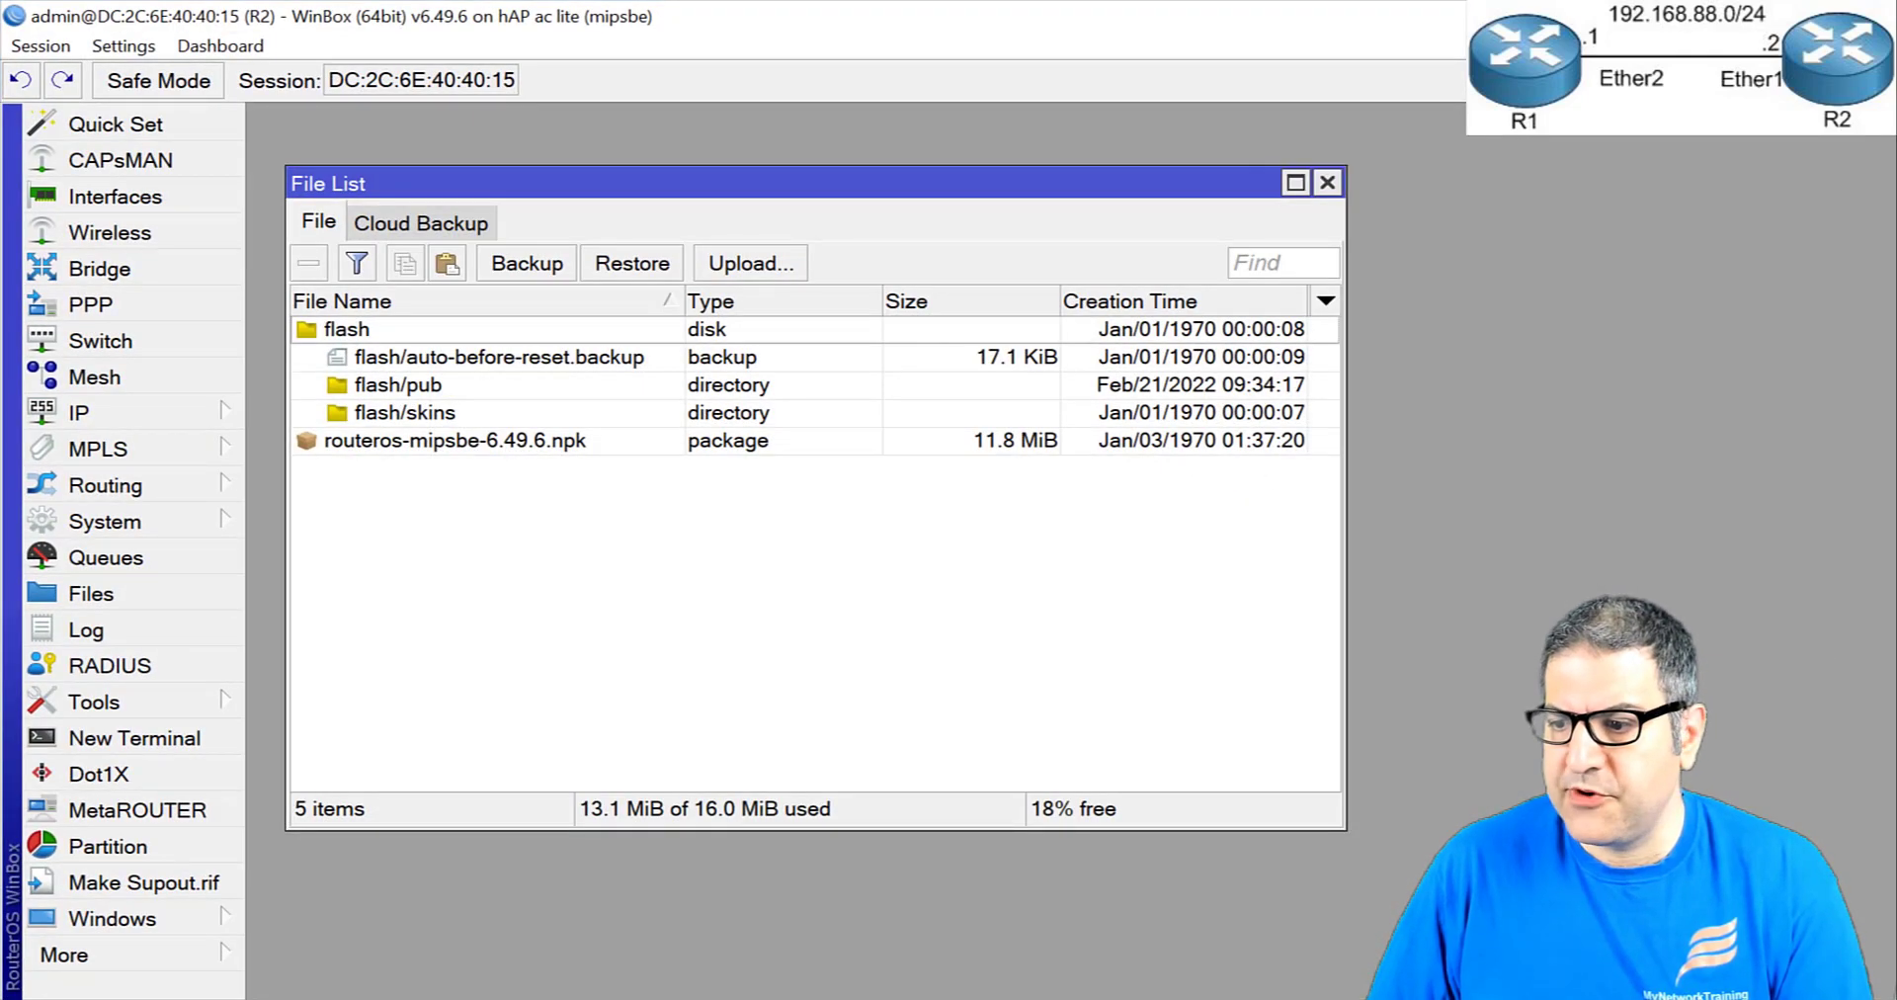
key(alt+Tab)
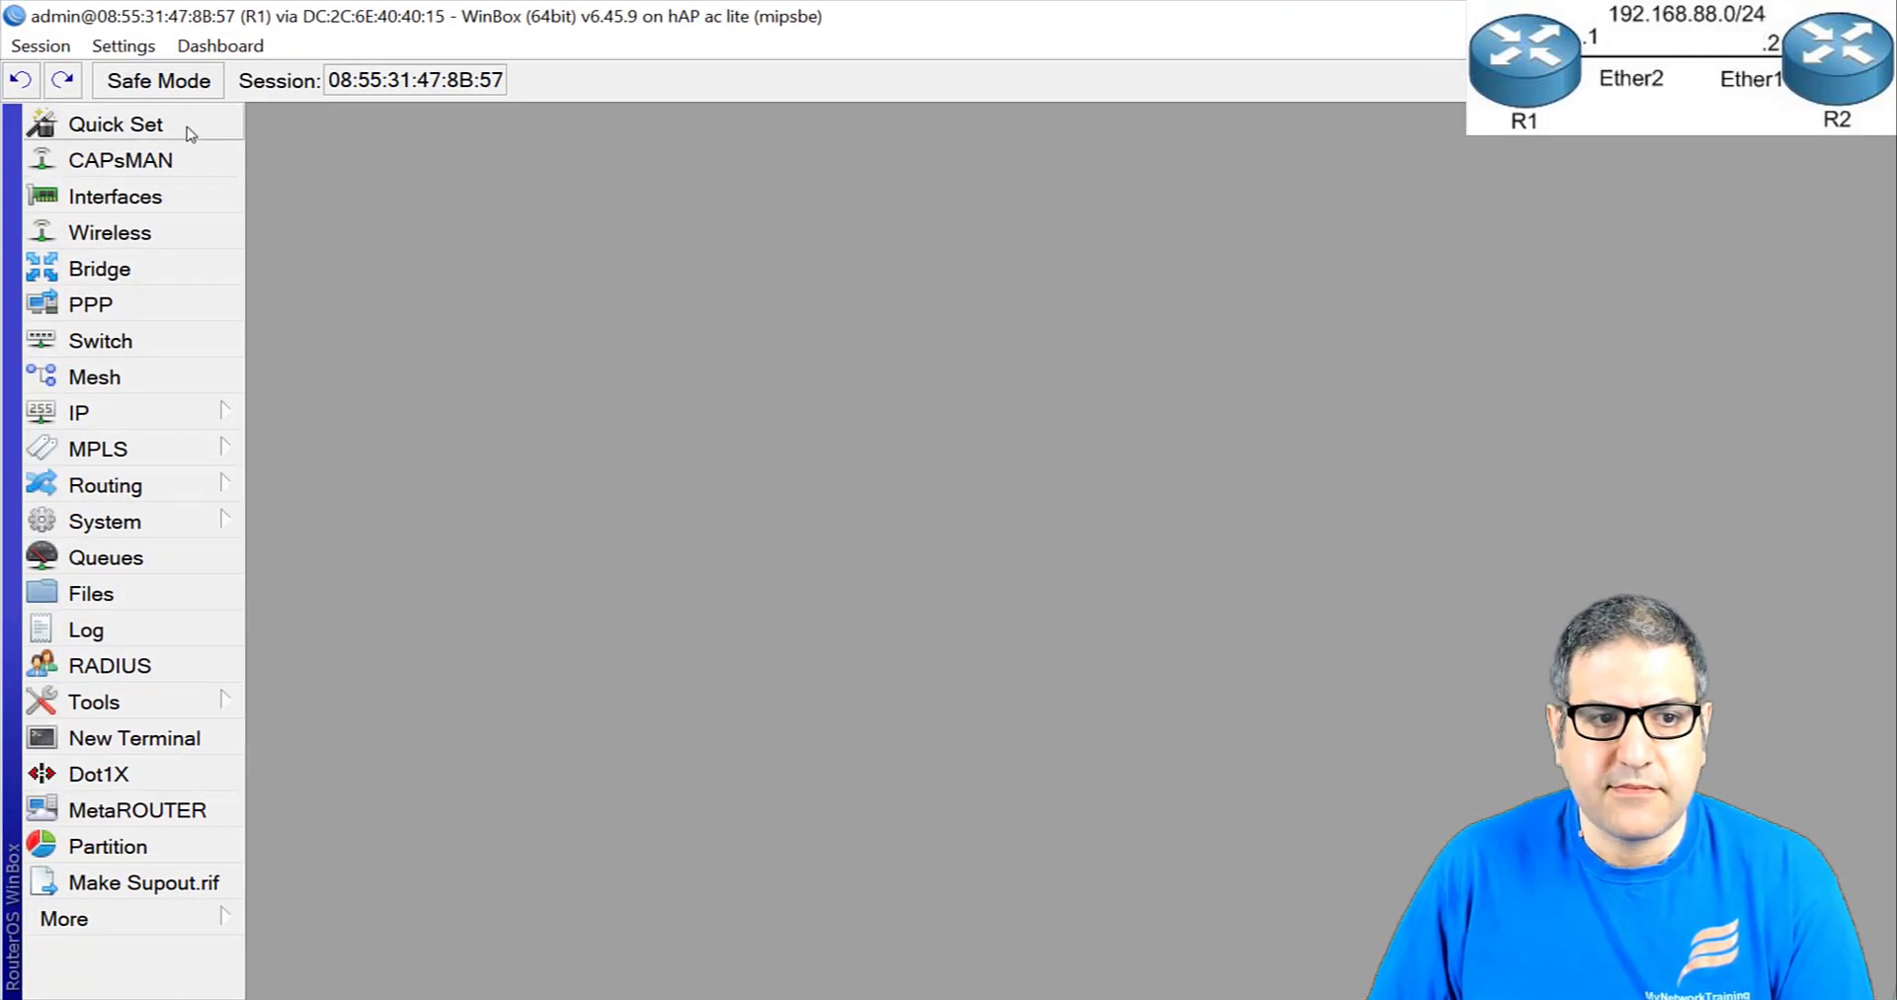
- Add 192.168.88.2 with user admin and its password as an R1 upgrade package source
click(188, 521)
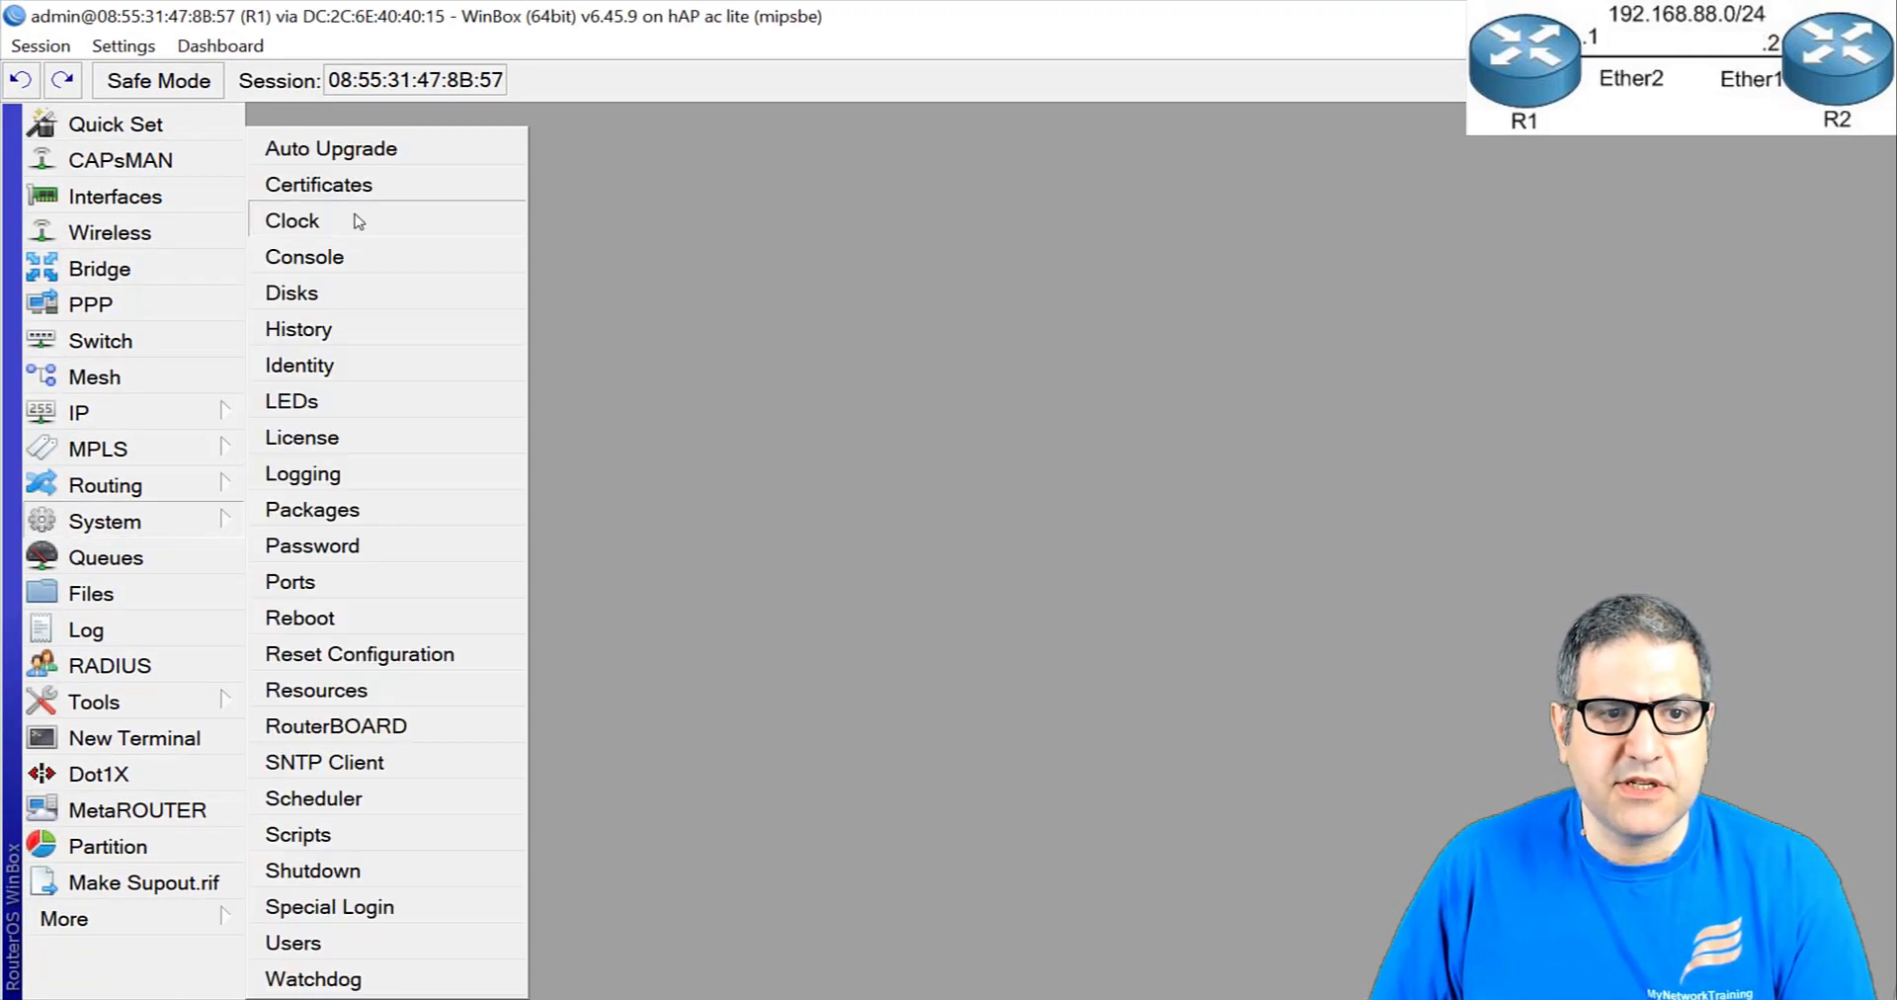
click(324, 150)
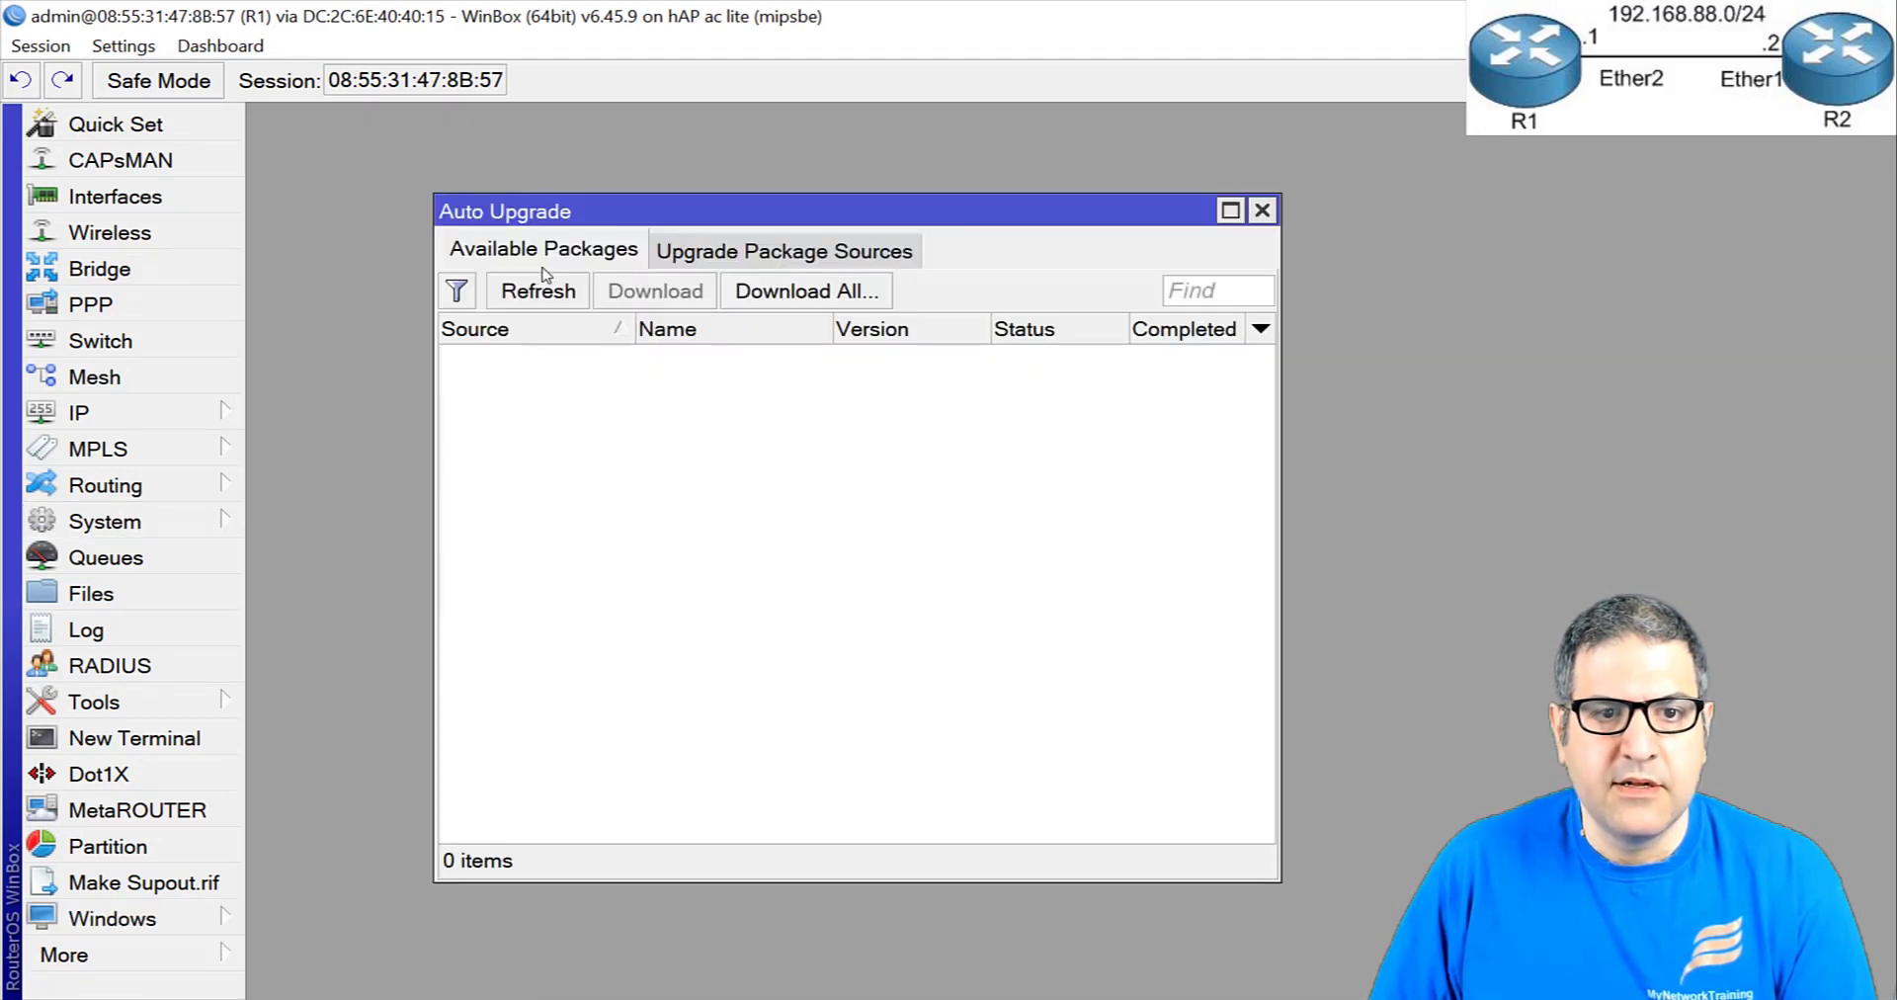
click(818, 259)
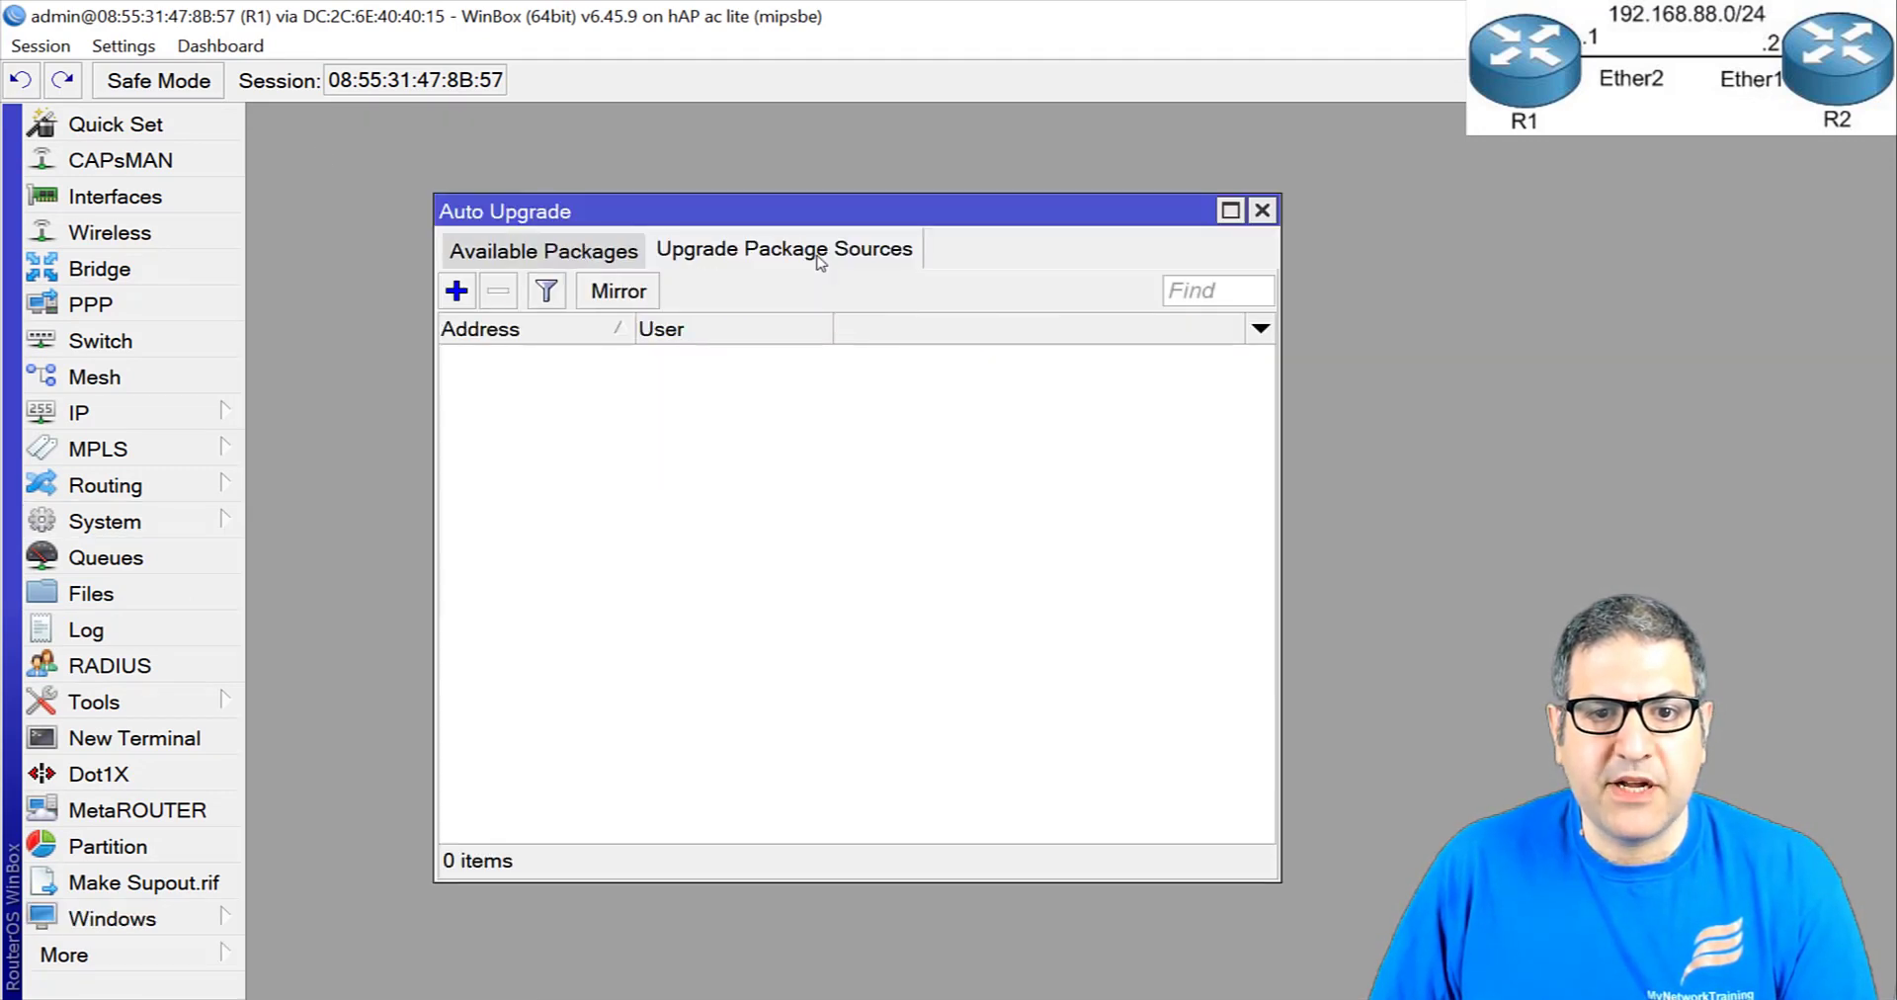
click(457, 290)
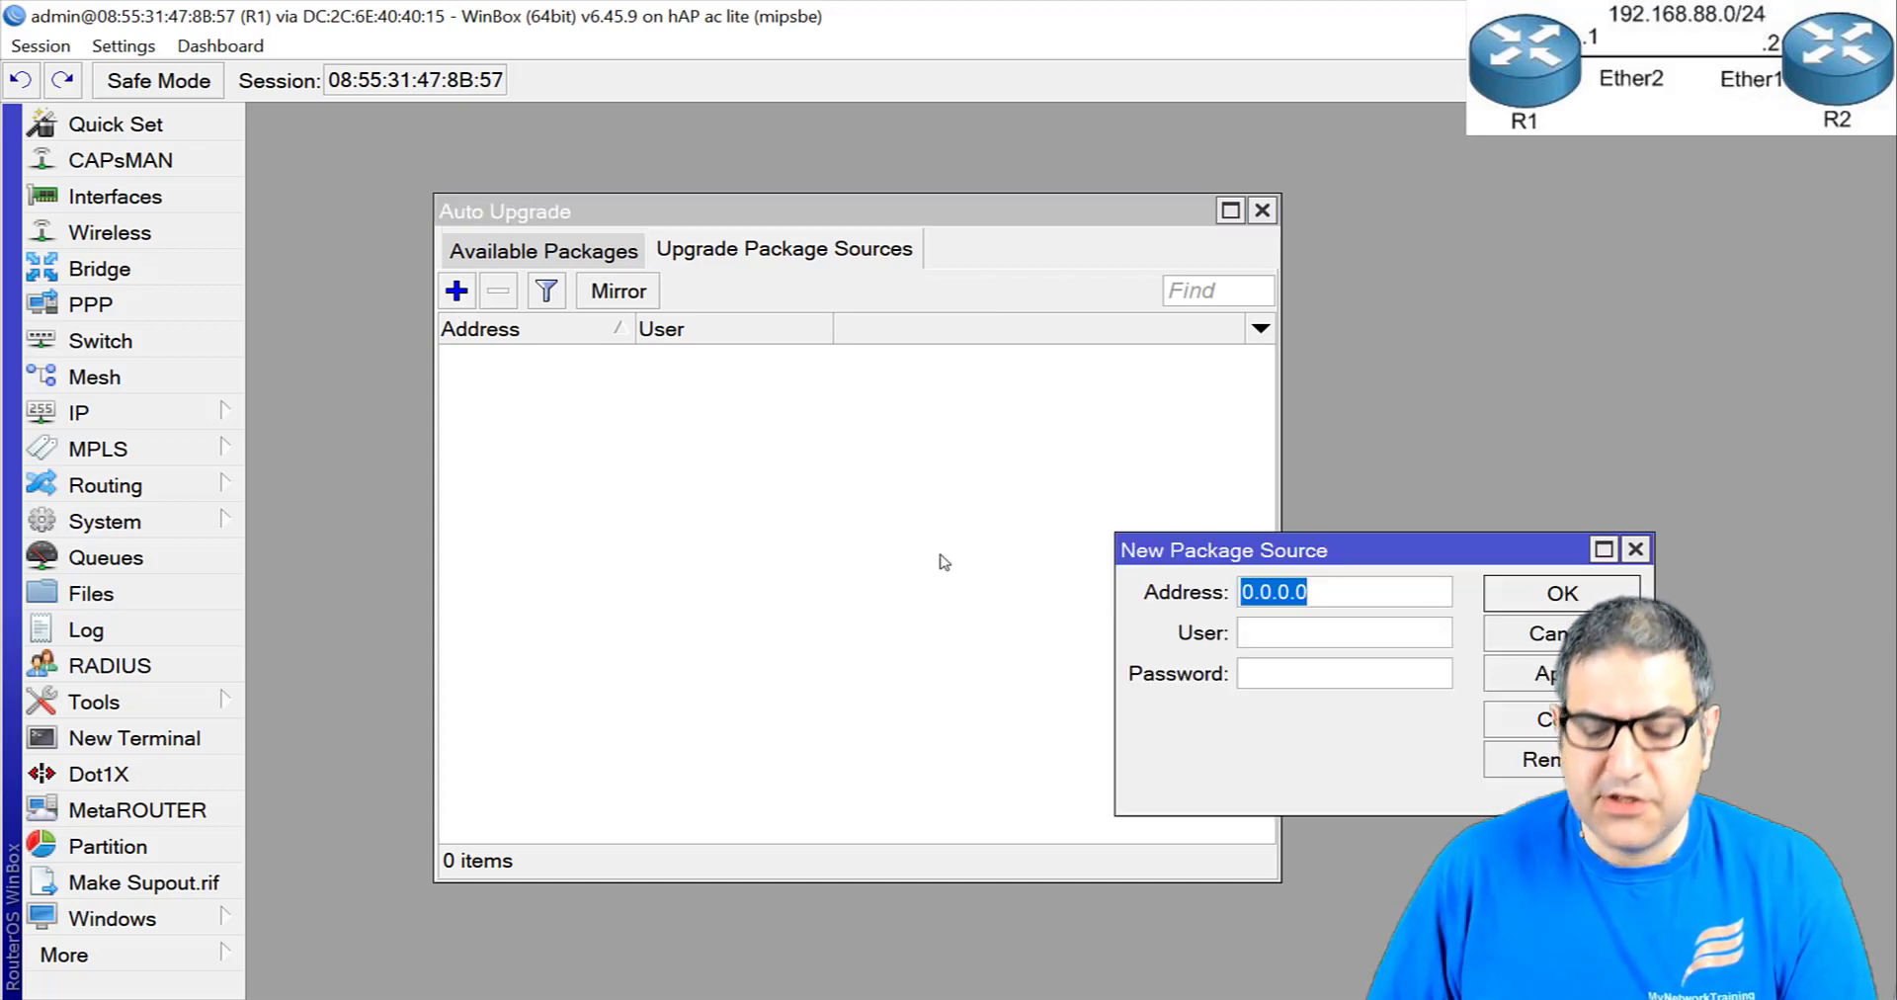
text(192.198)
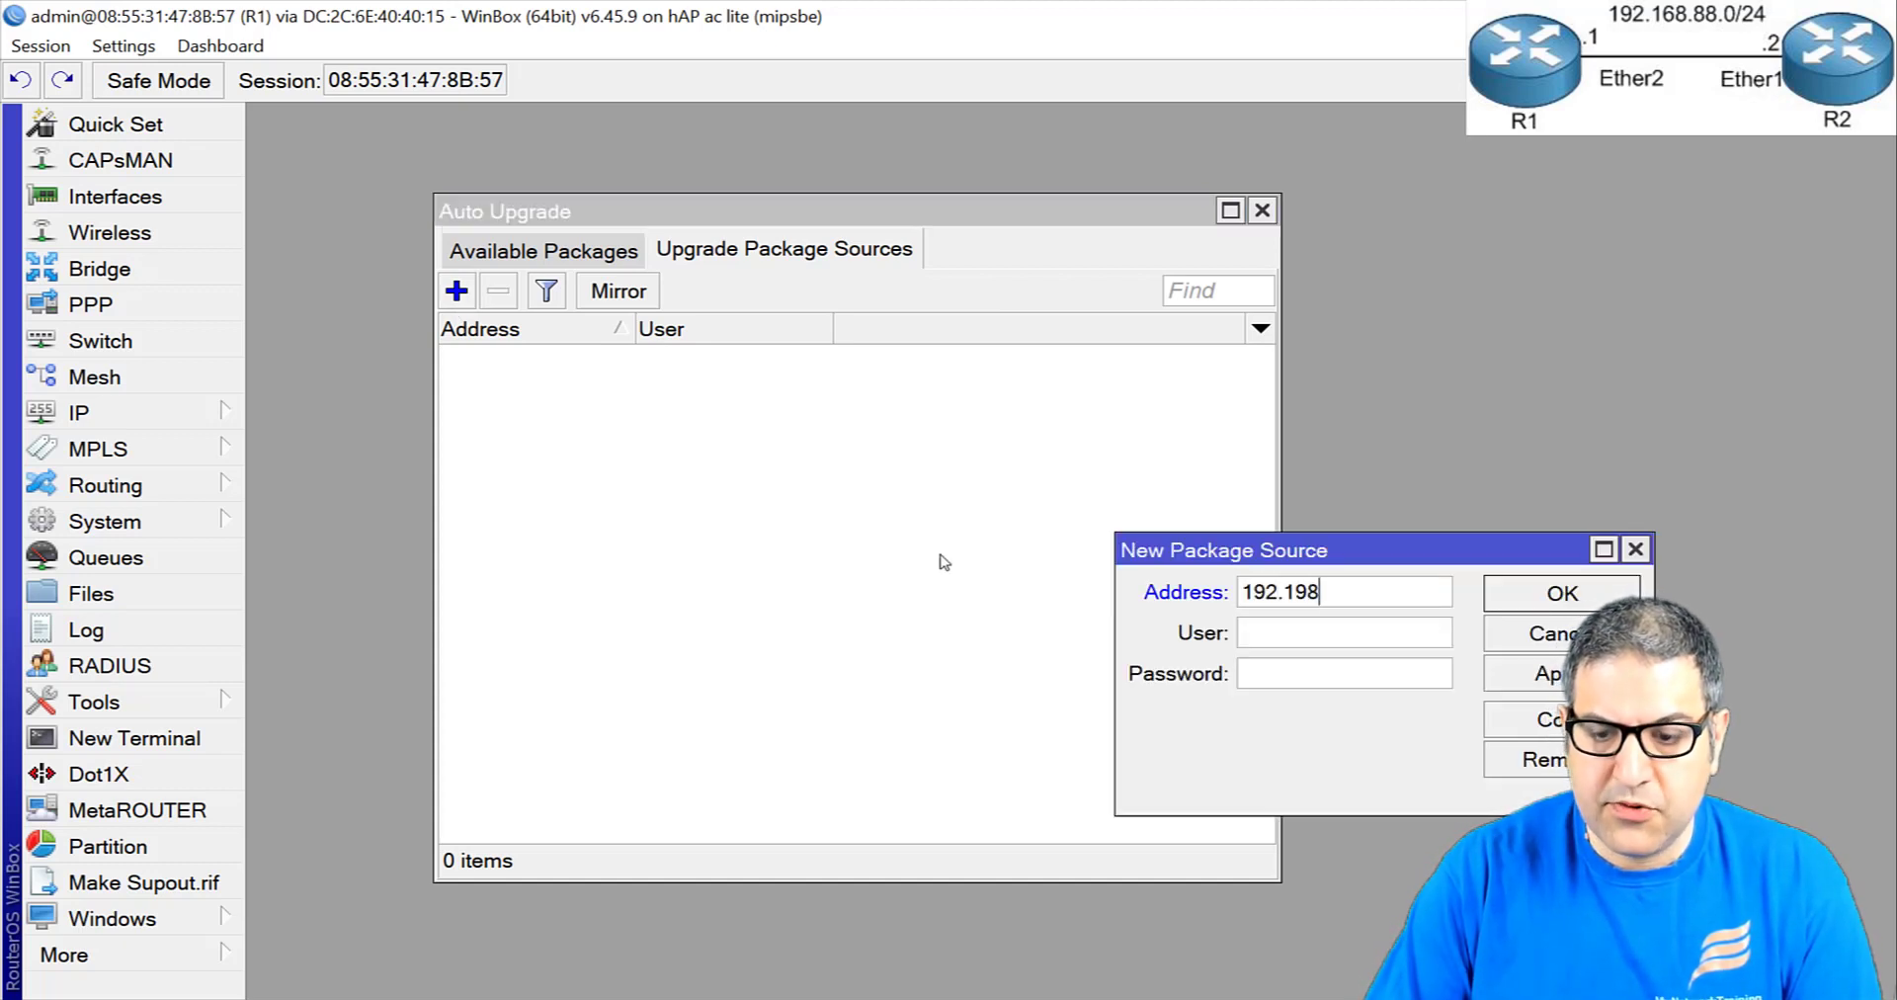
key(BackSpace)
key(BackSpace)
text(68)
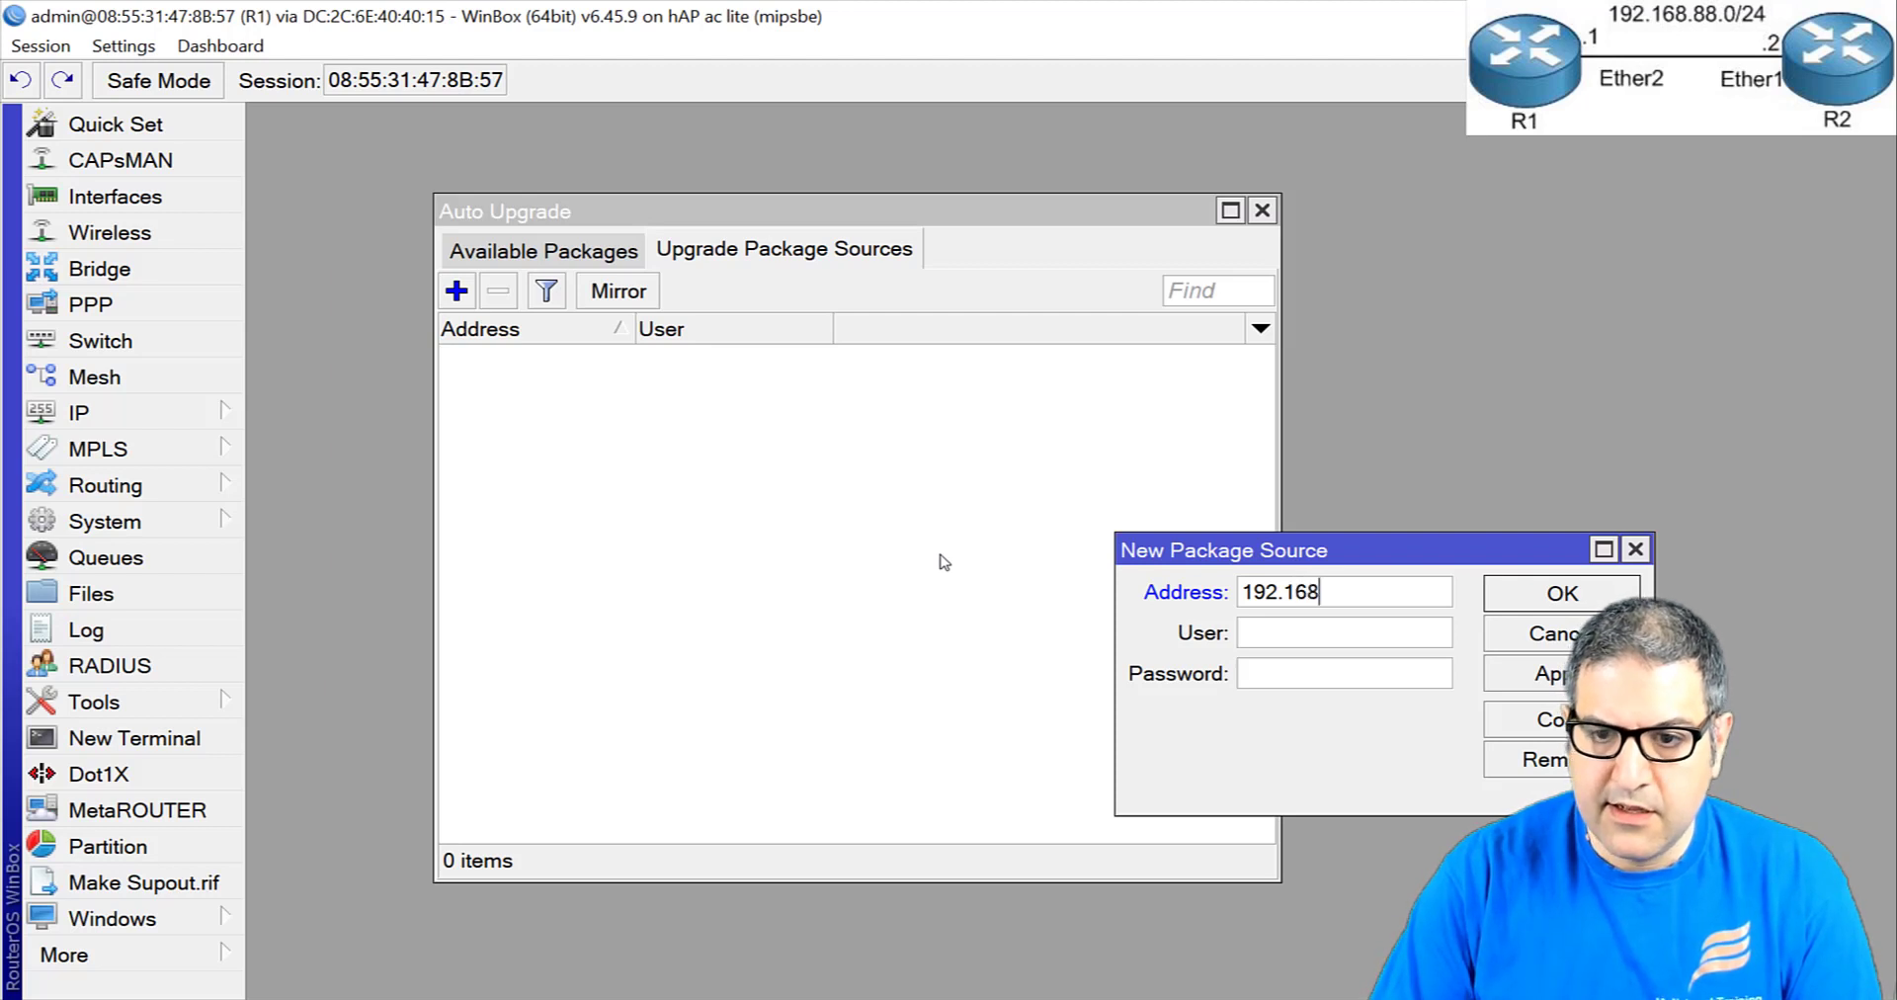
text(.88.2)
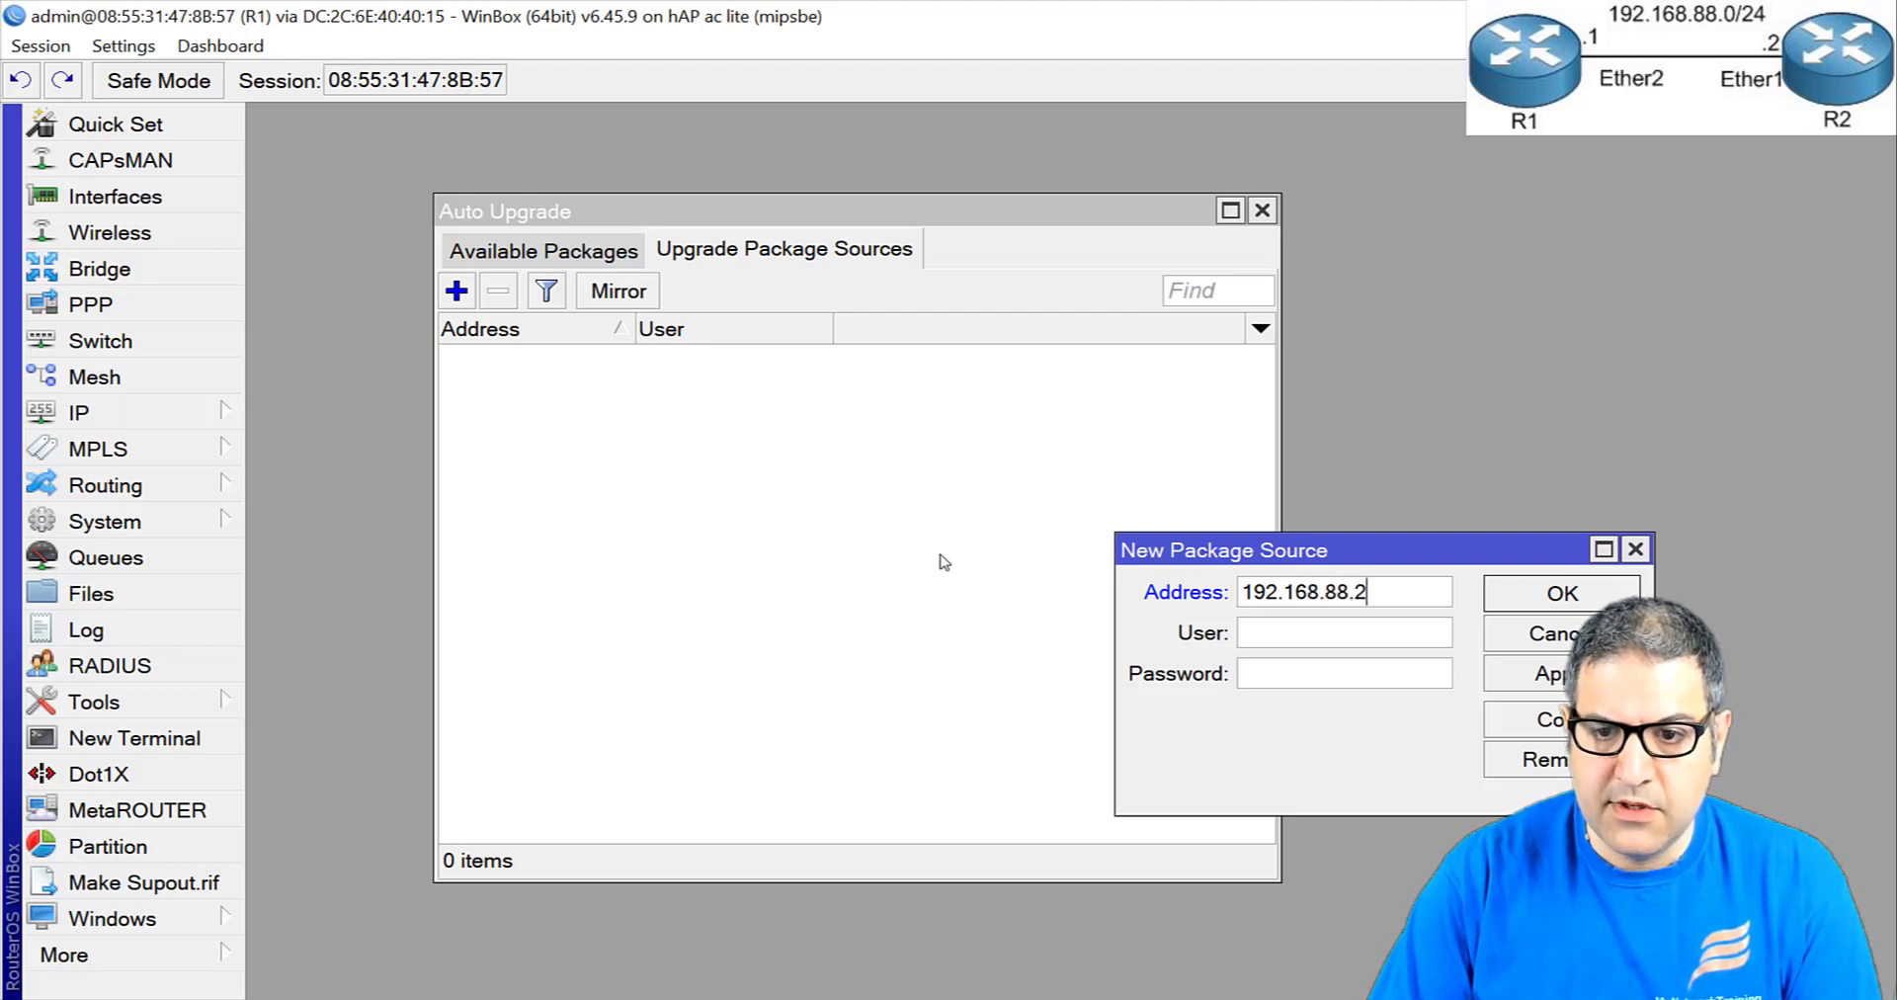
key(Tab)
text(adm)
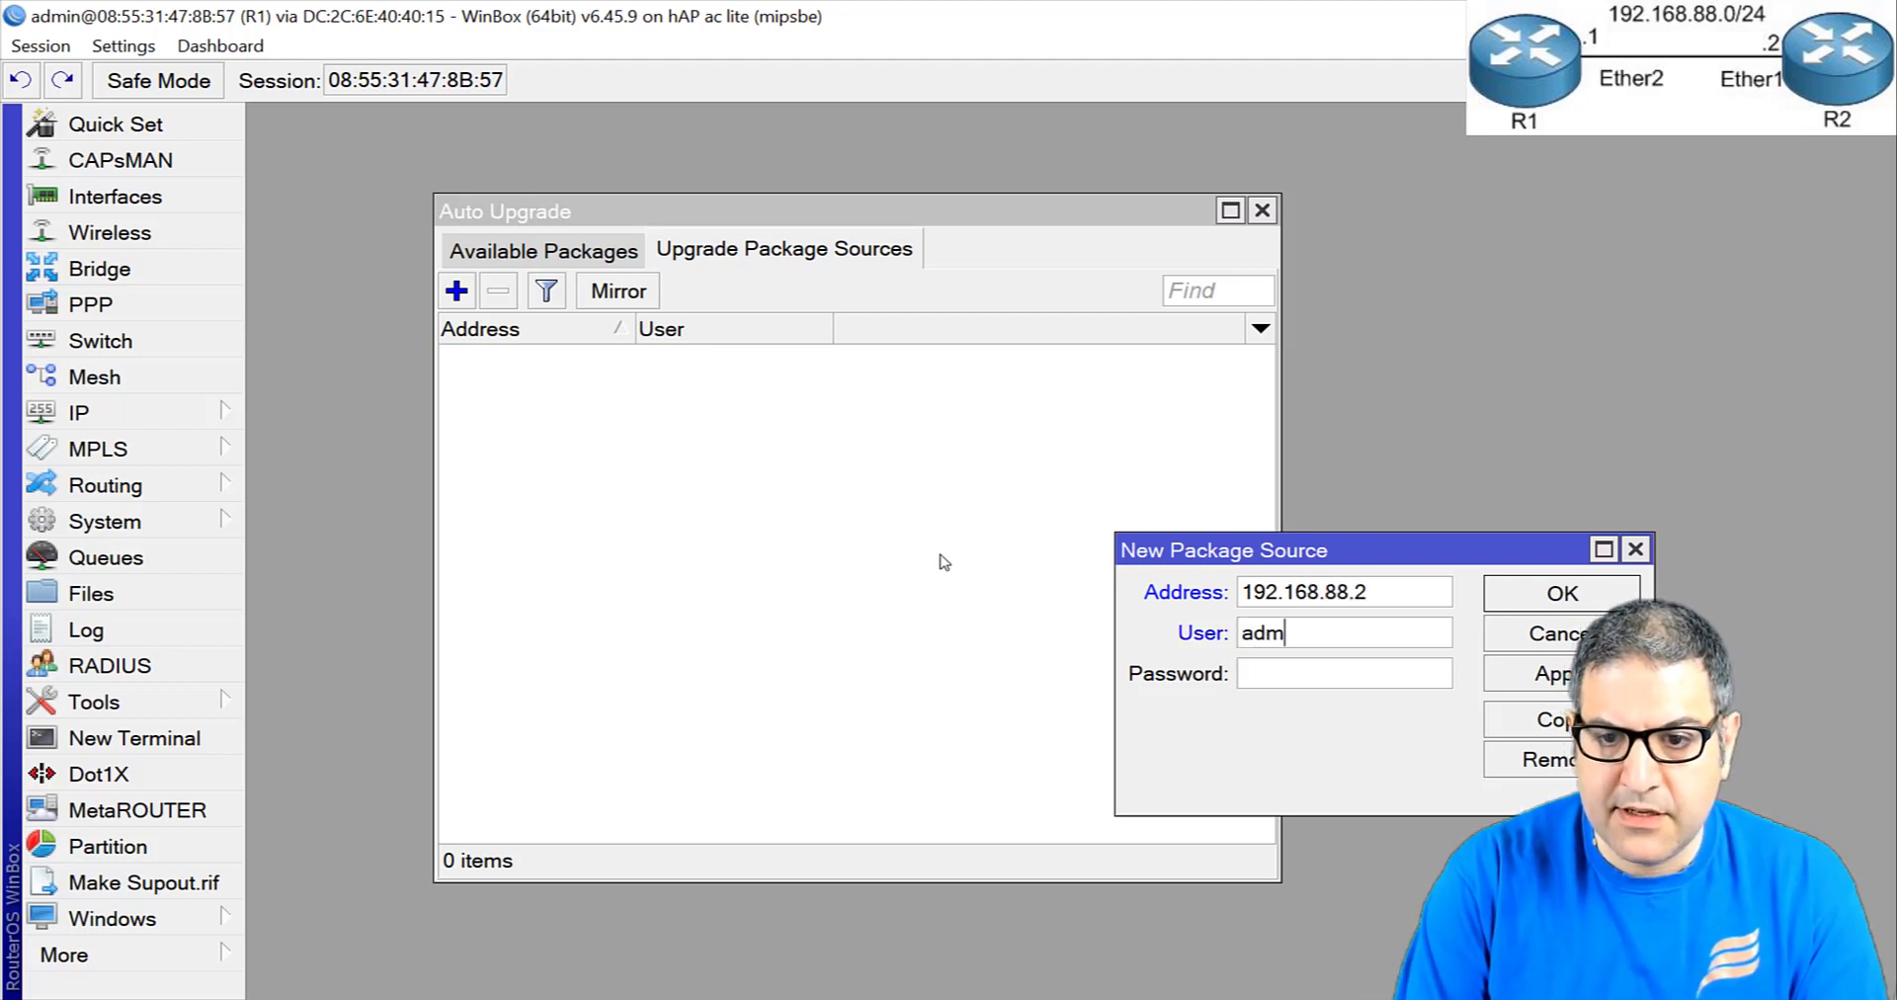
text(in)
key(Tab)
text(*****)
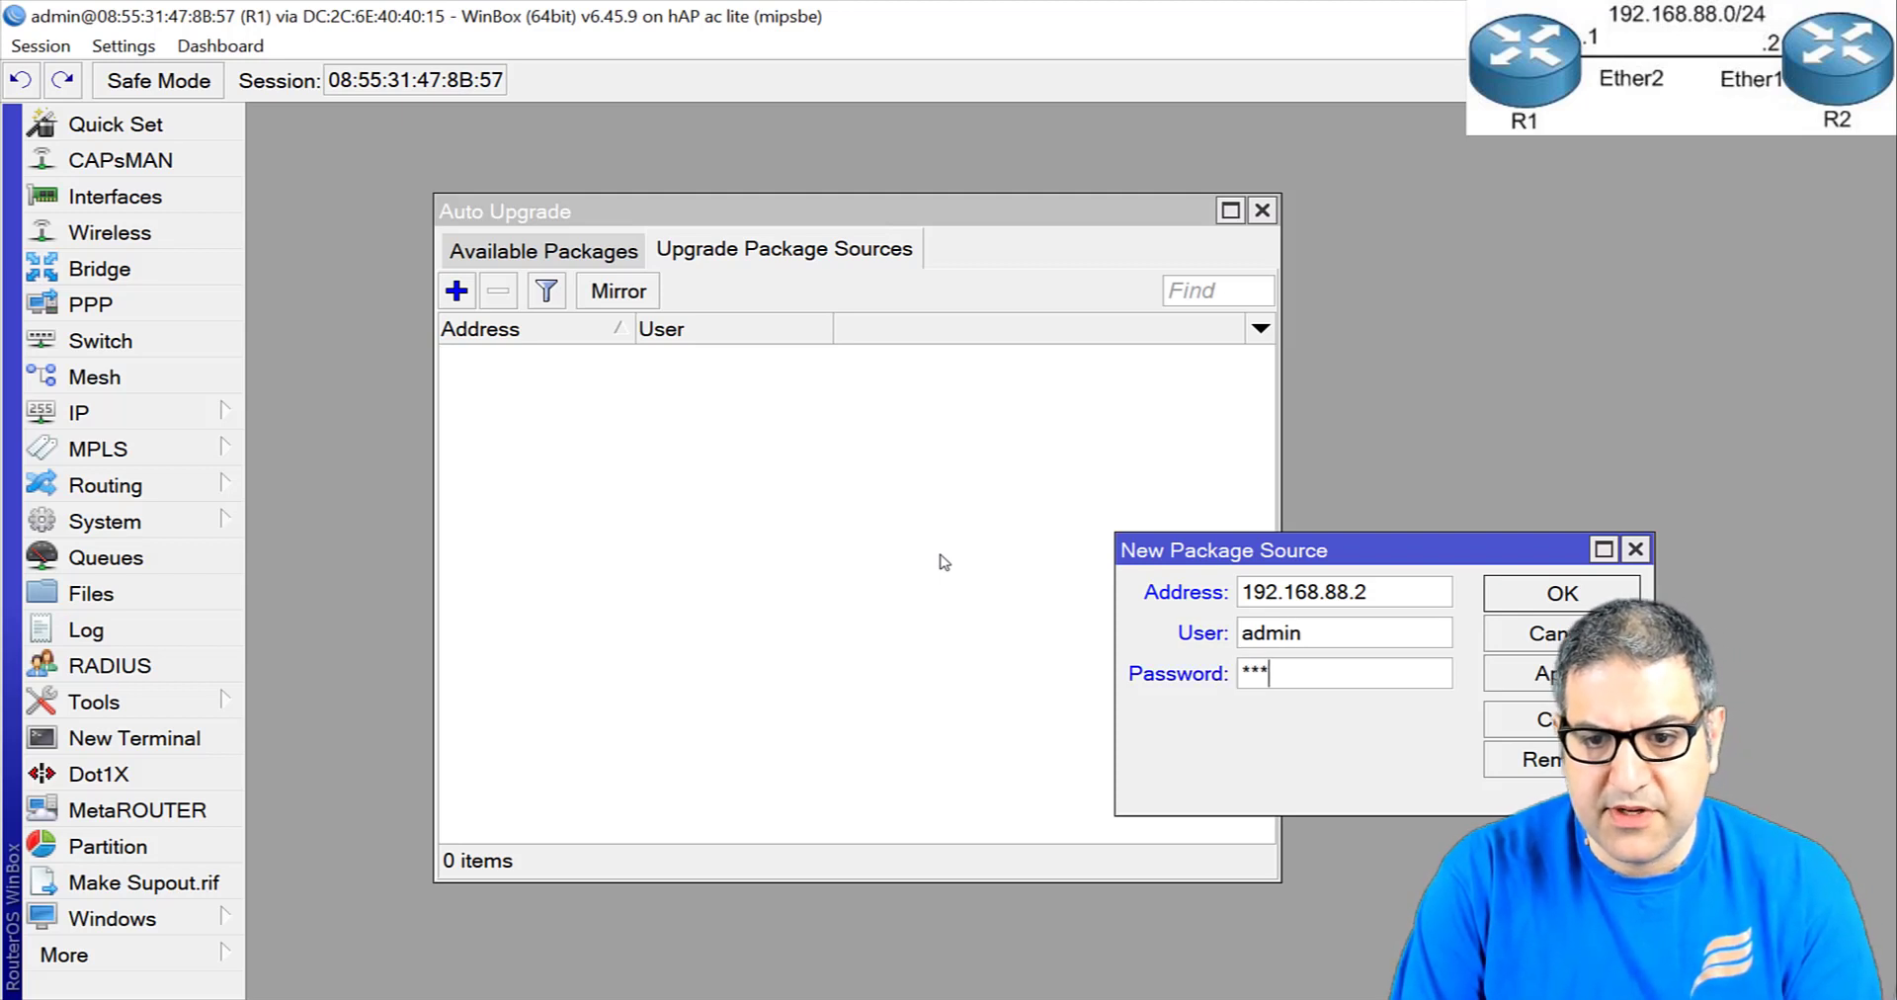
text(*)
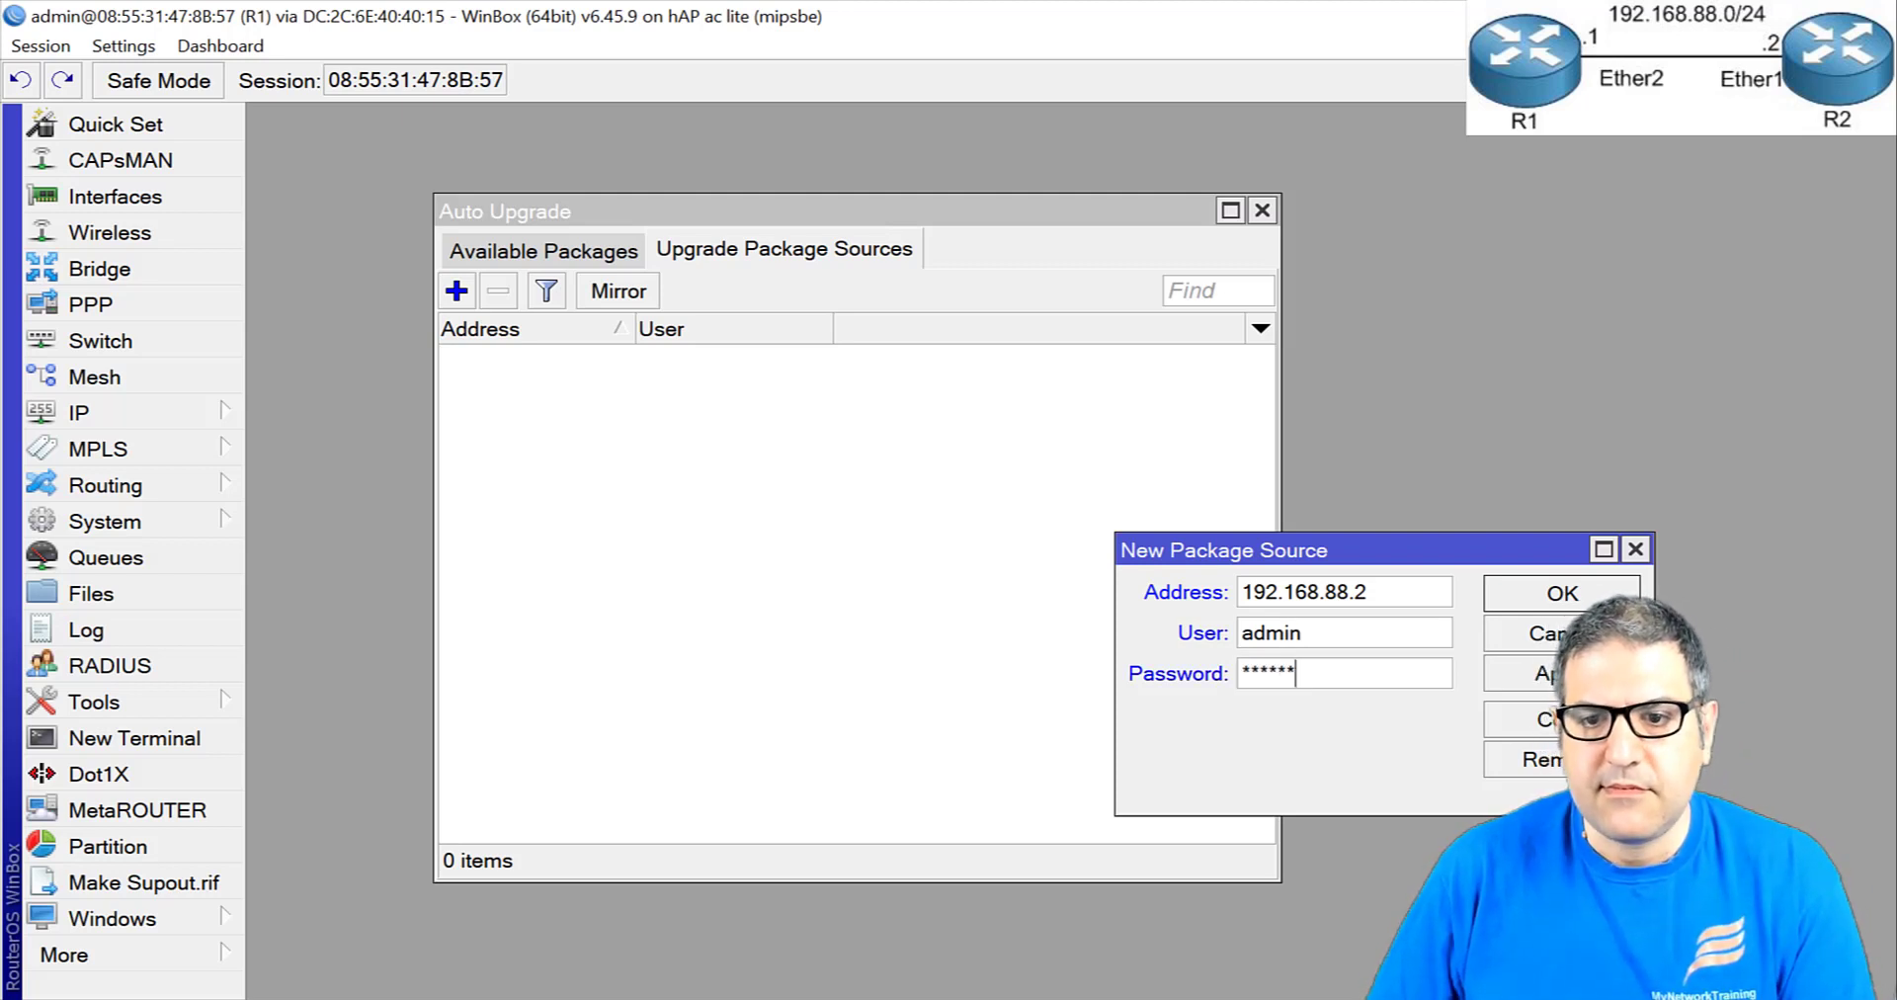
click(1600, 598)
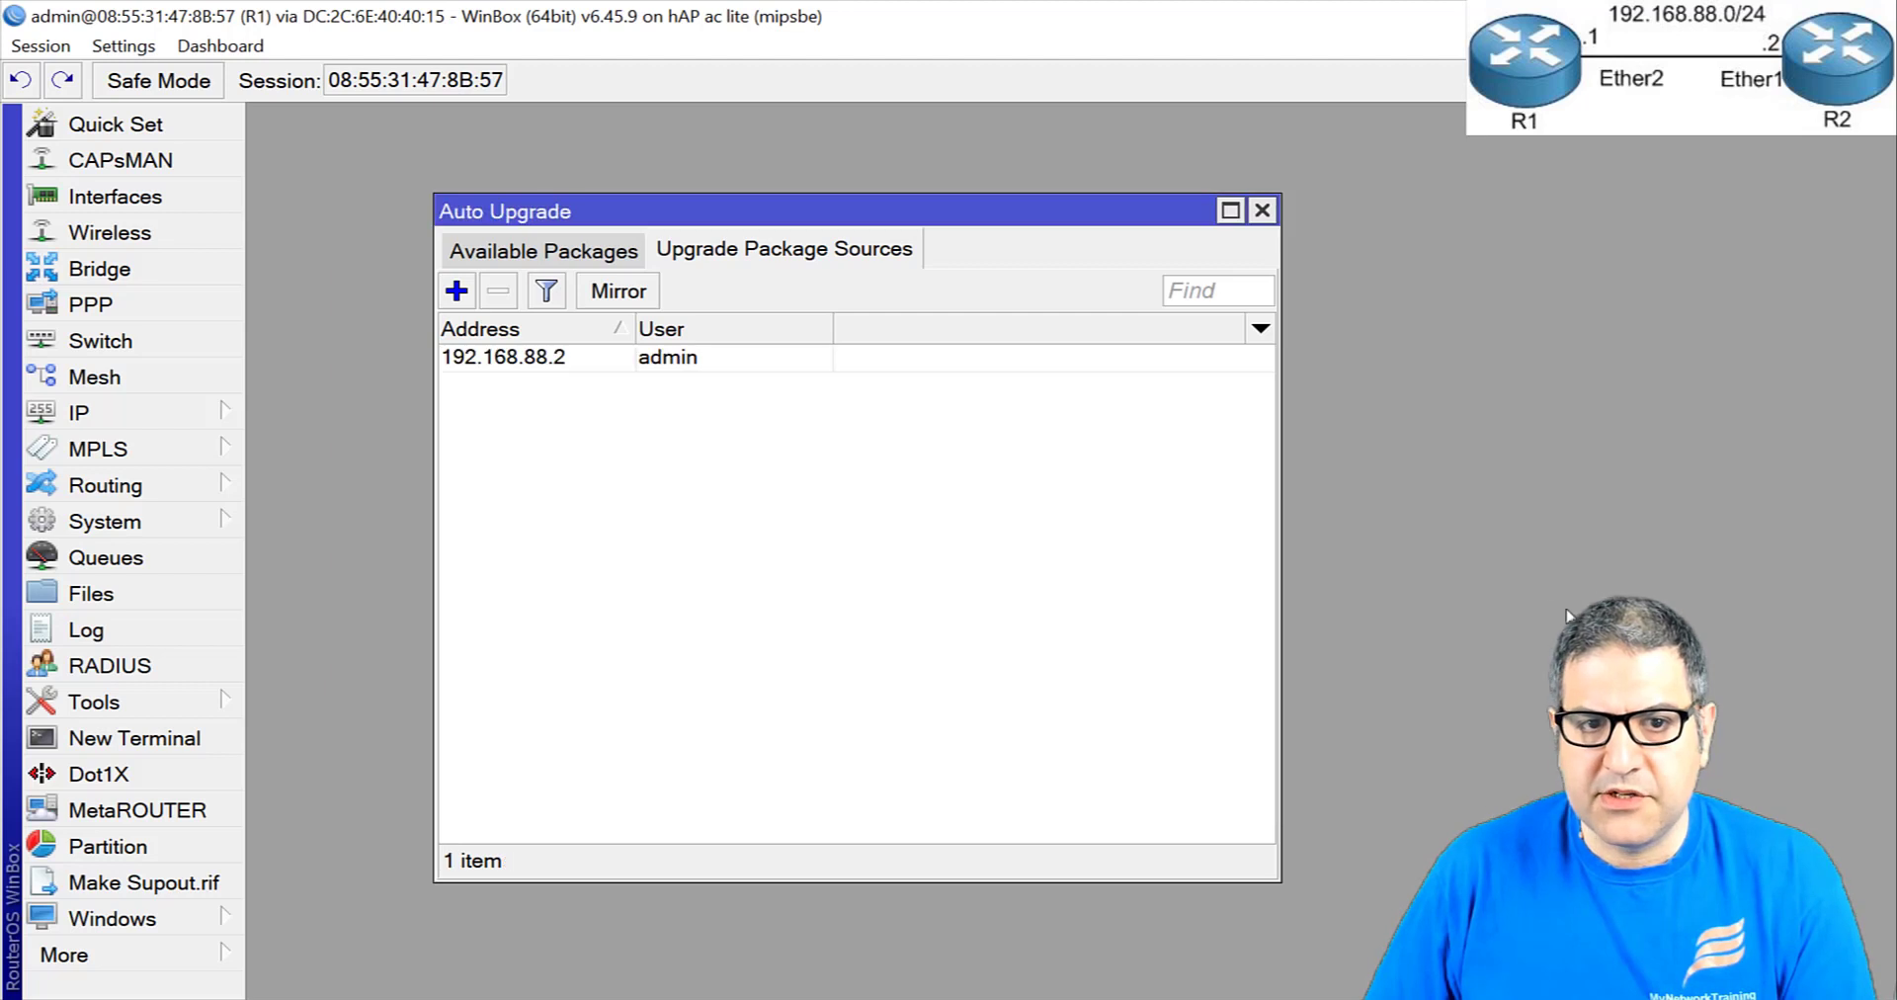
click(594, 254)
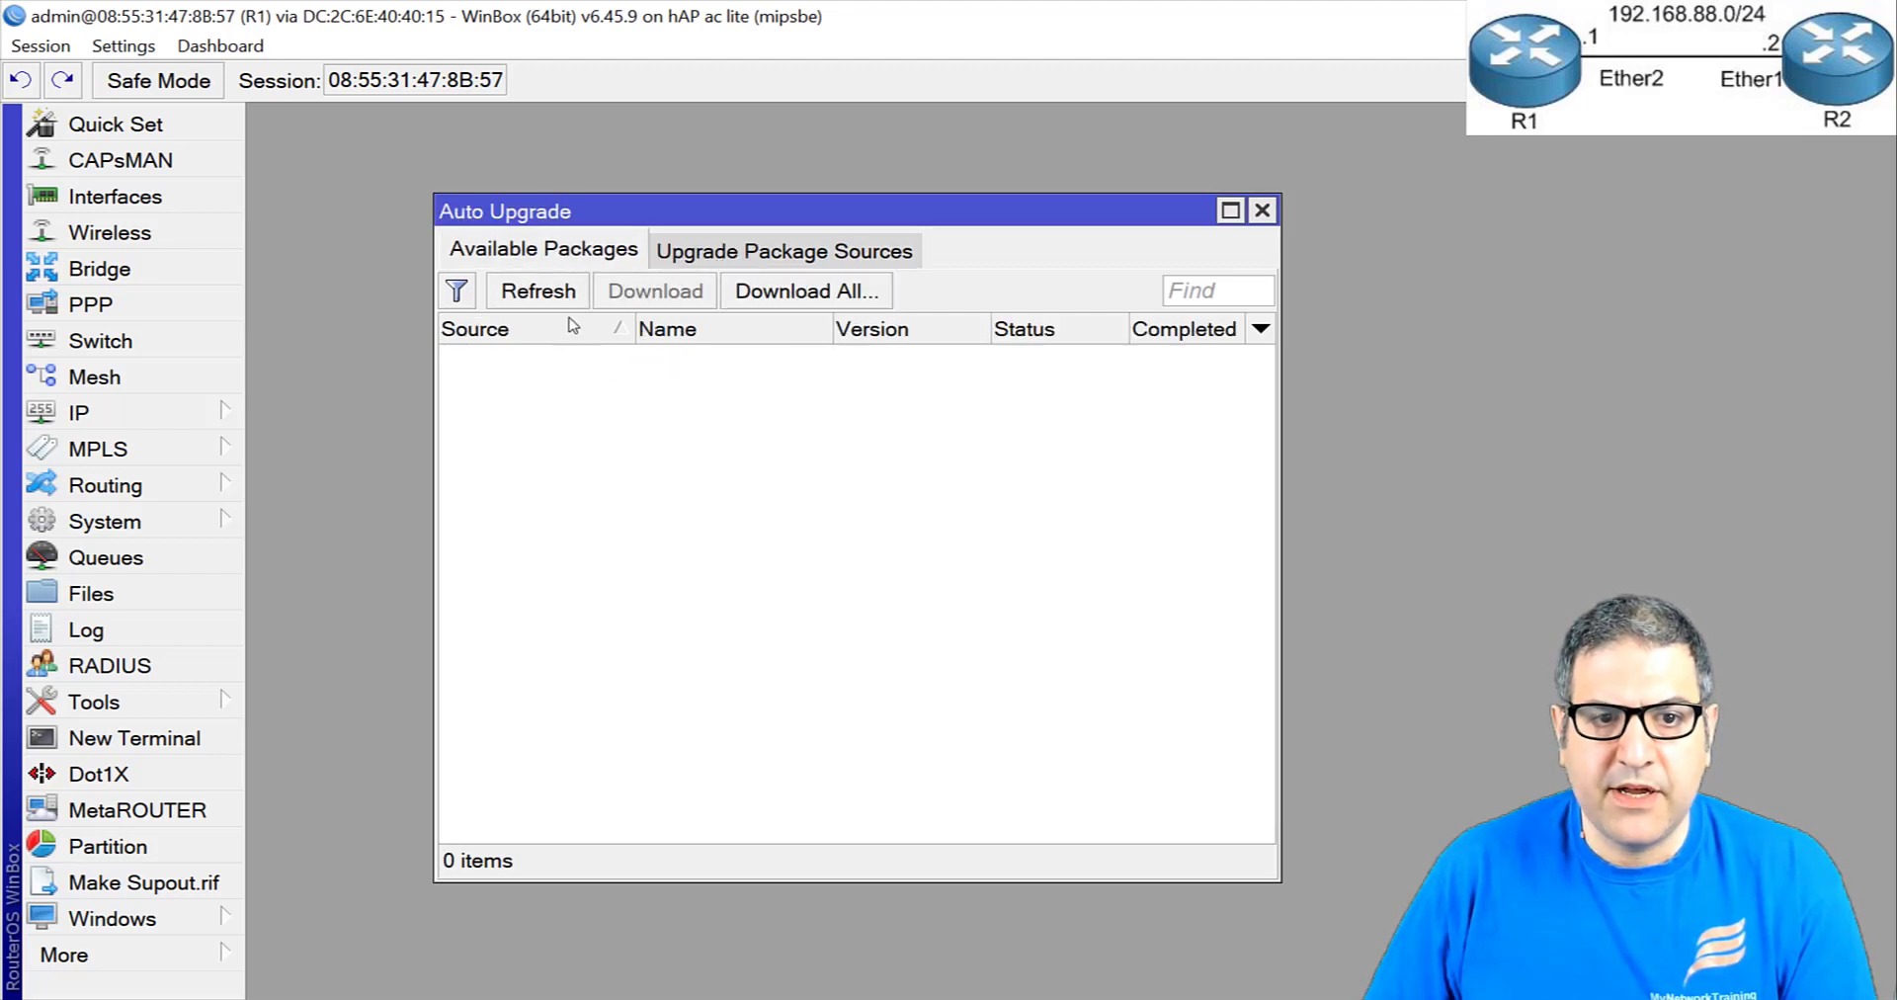
- Refresh R1's available packages and select routeros-mipsbe 6.49.6 from 192.168.88.2
click(544, 299)
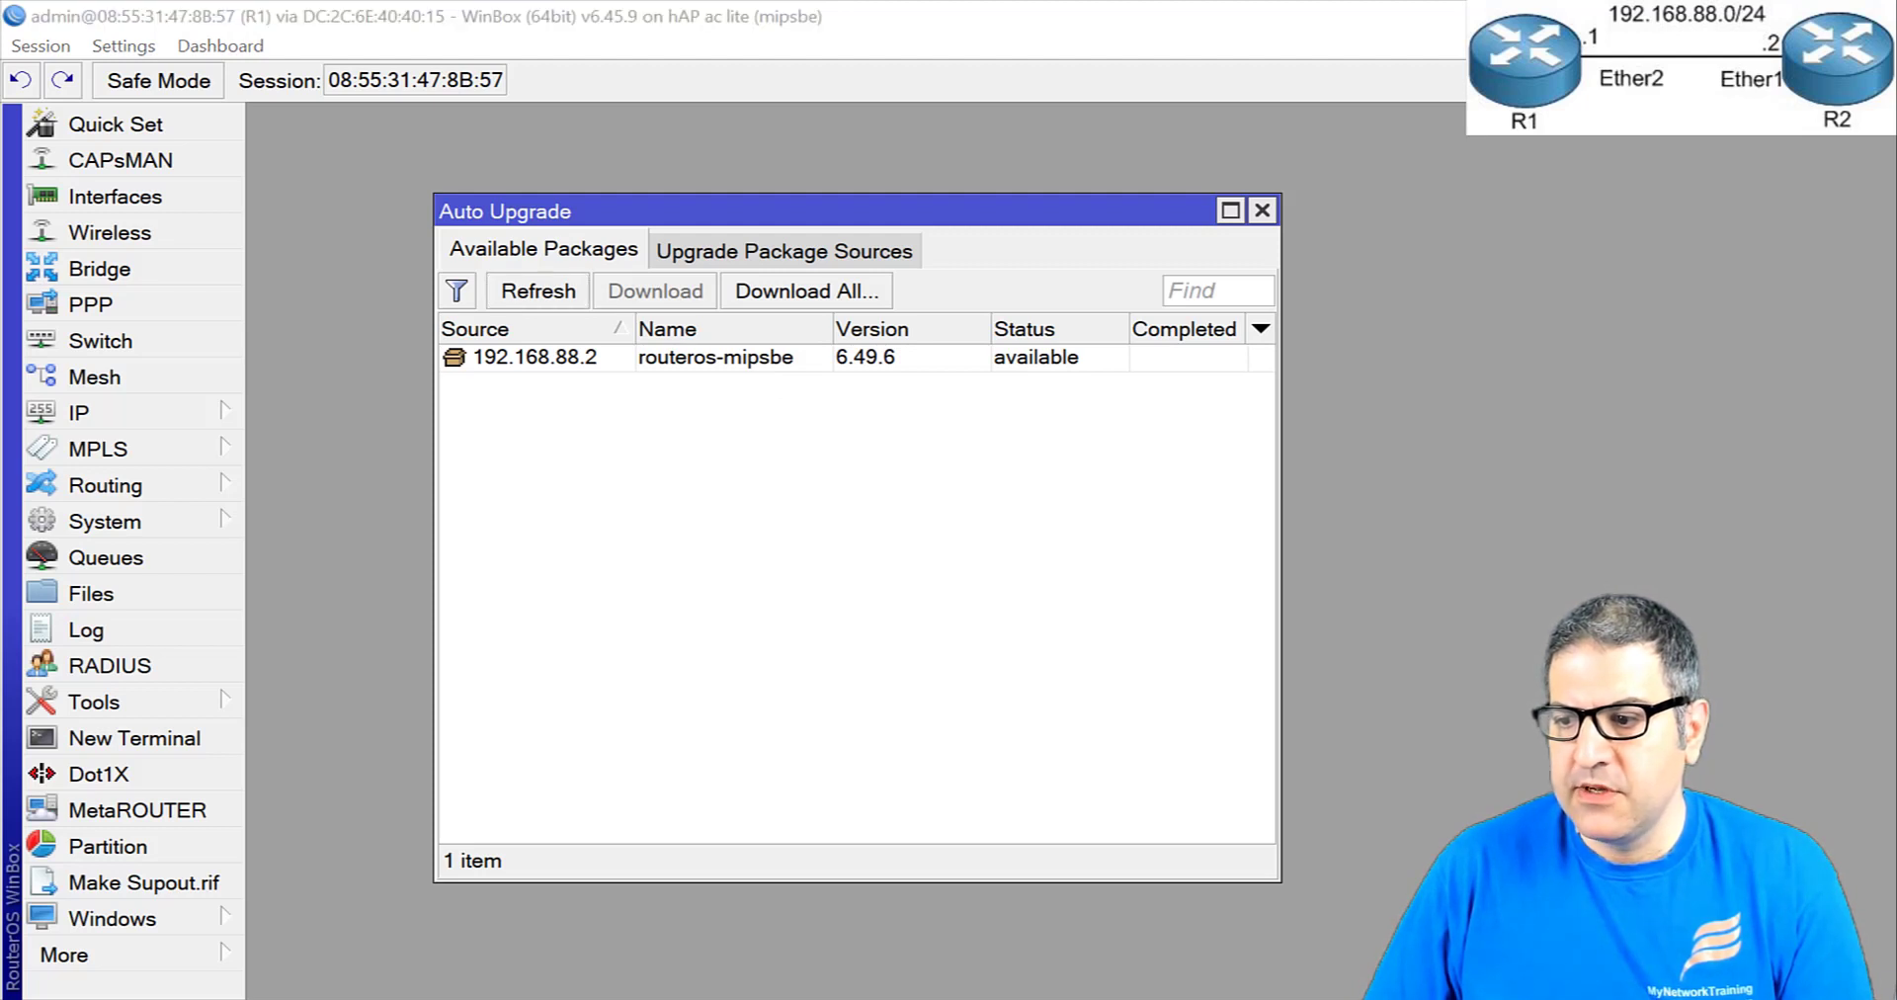
click(454, 444)
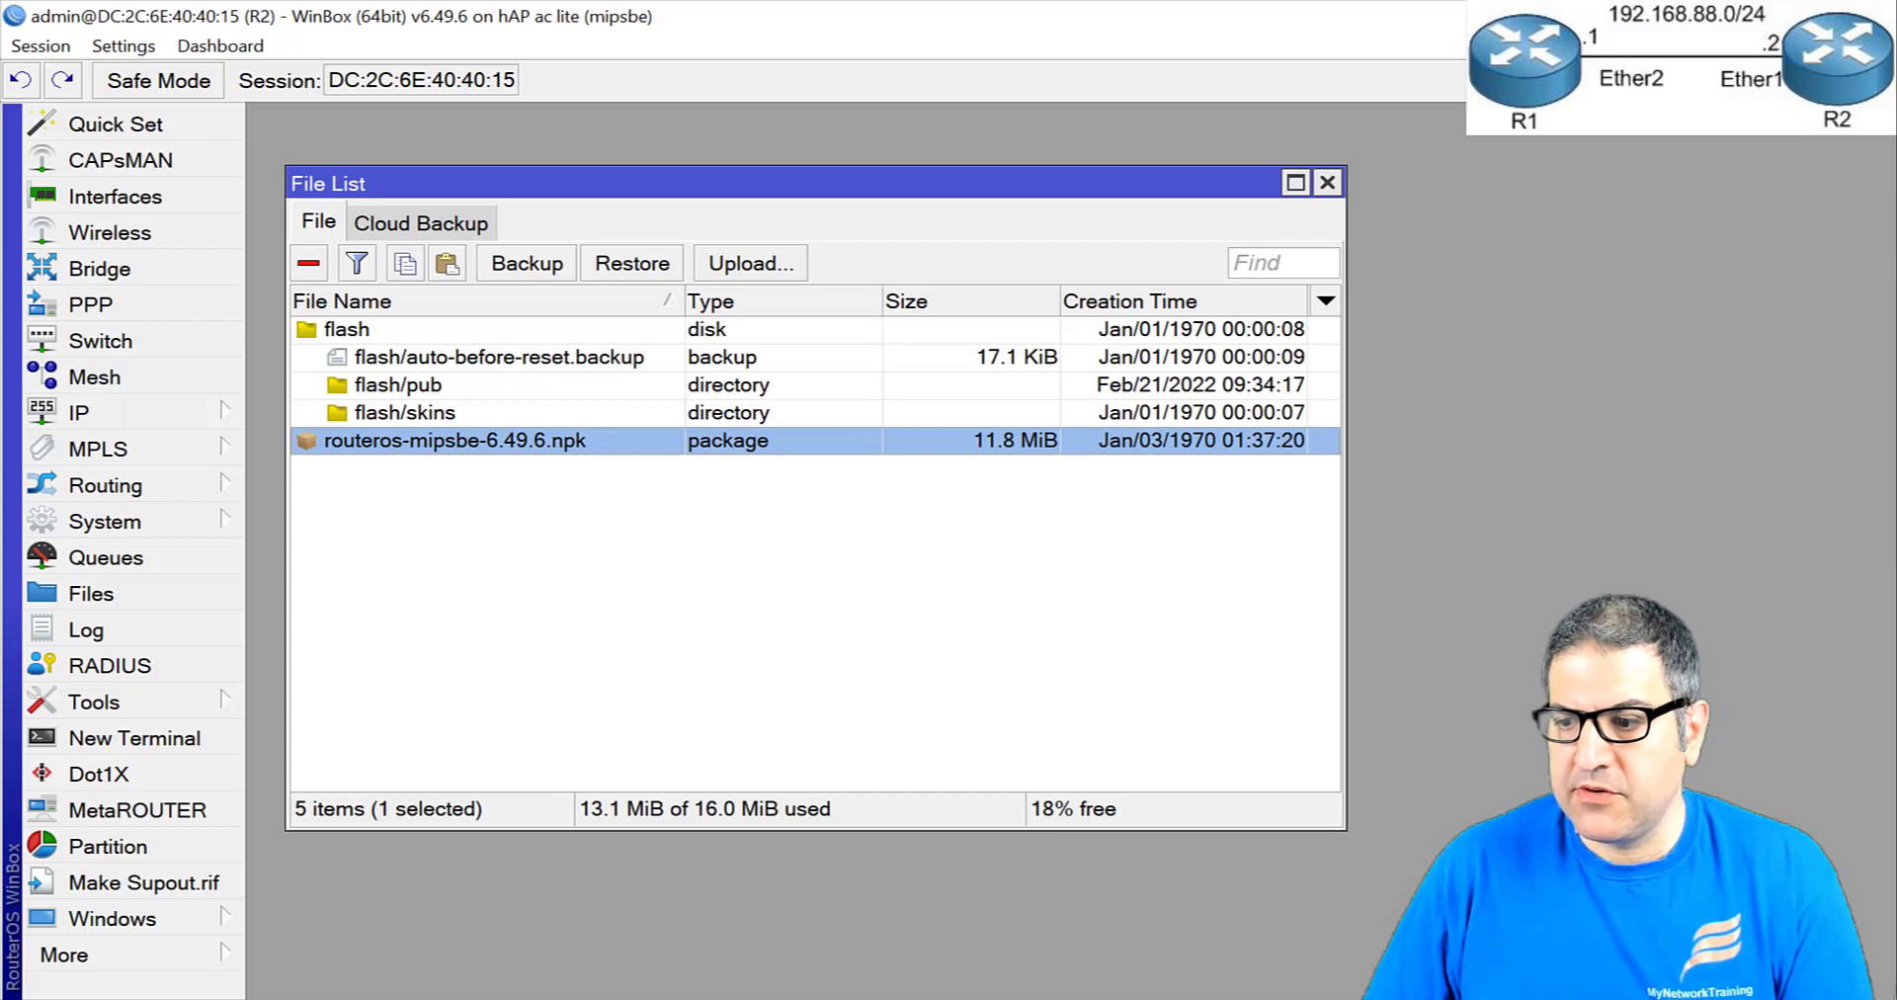
key(alt+Tab)
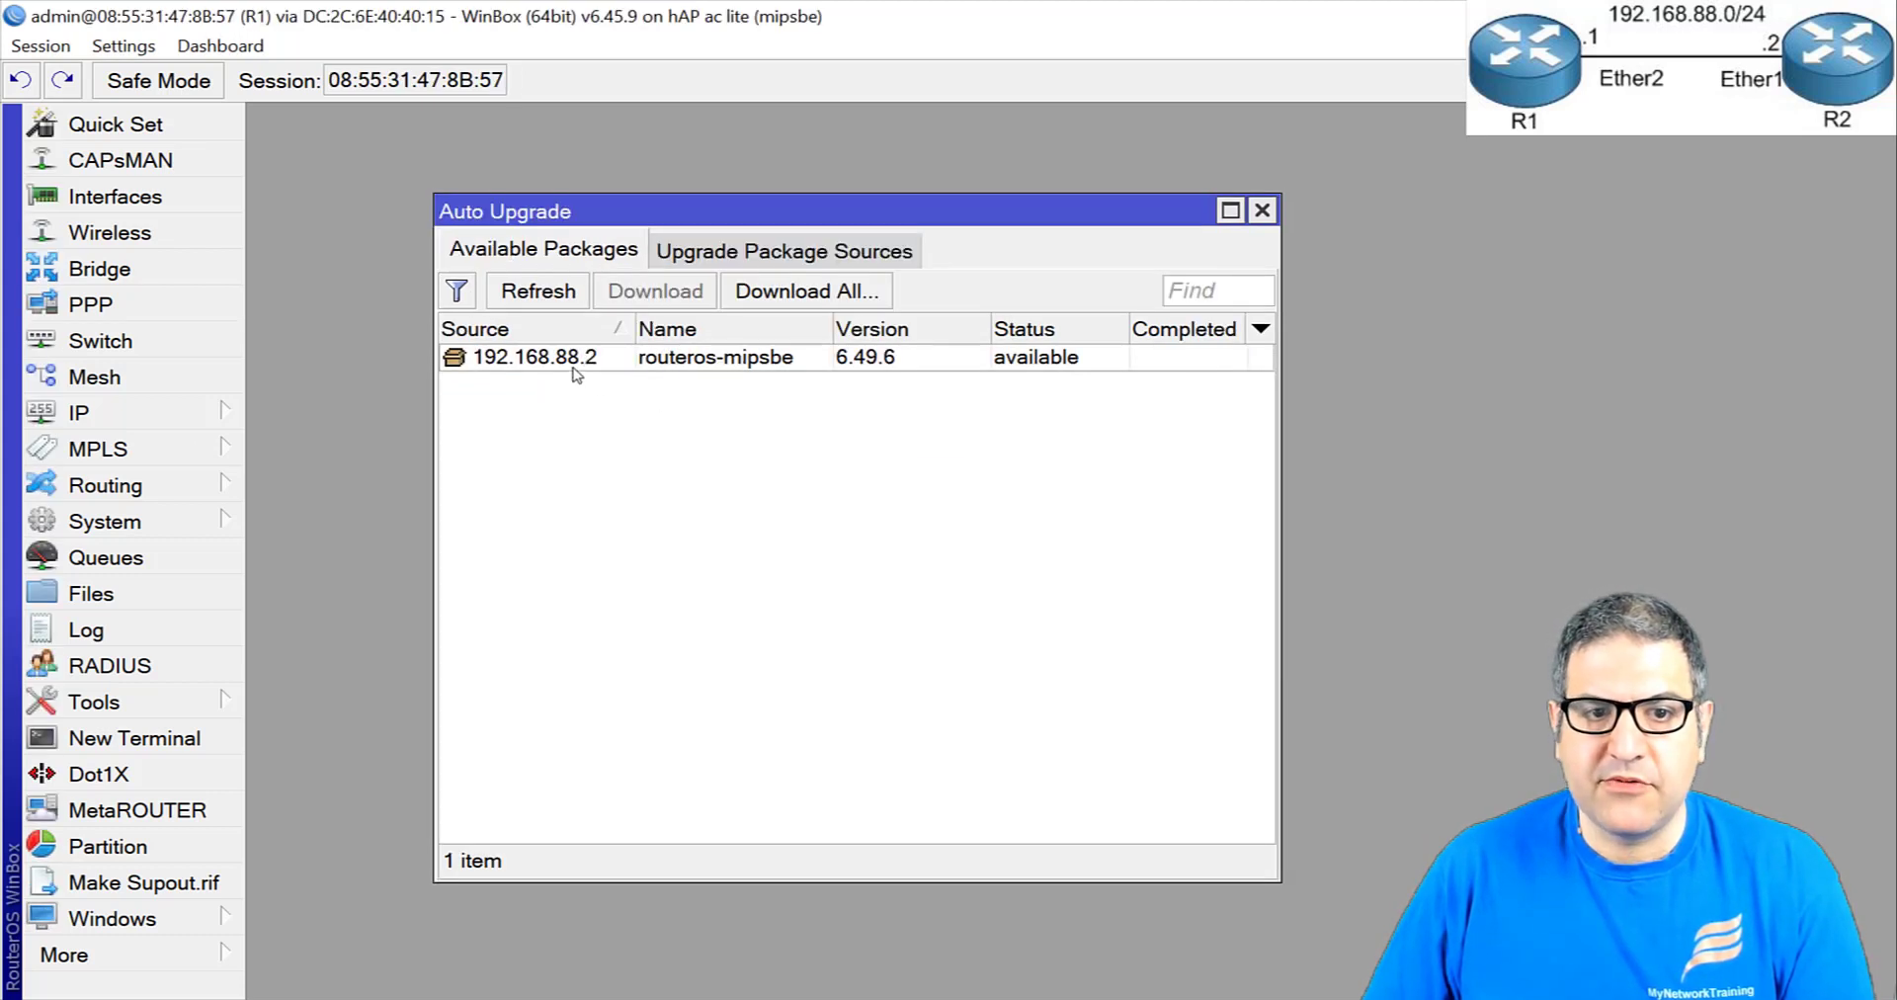
click(554, 359)
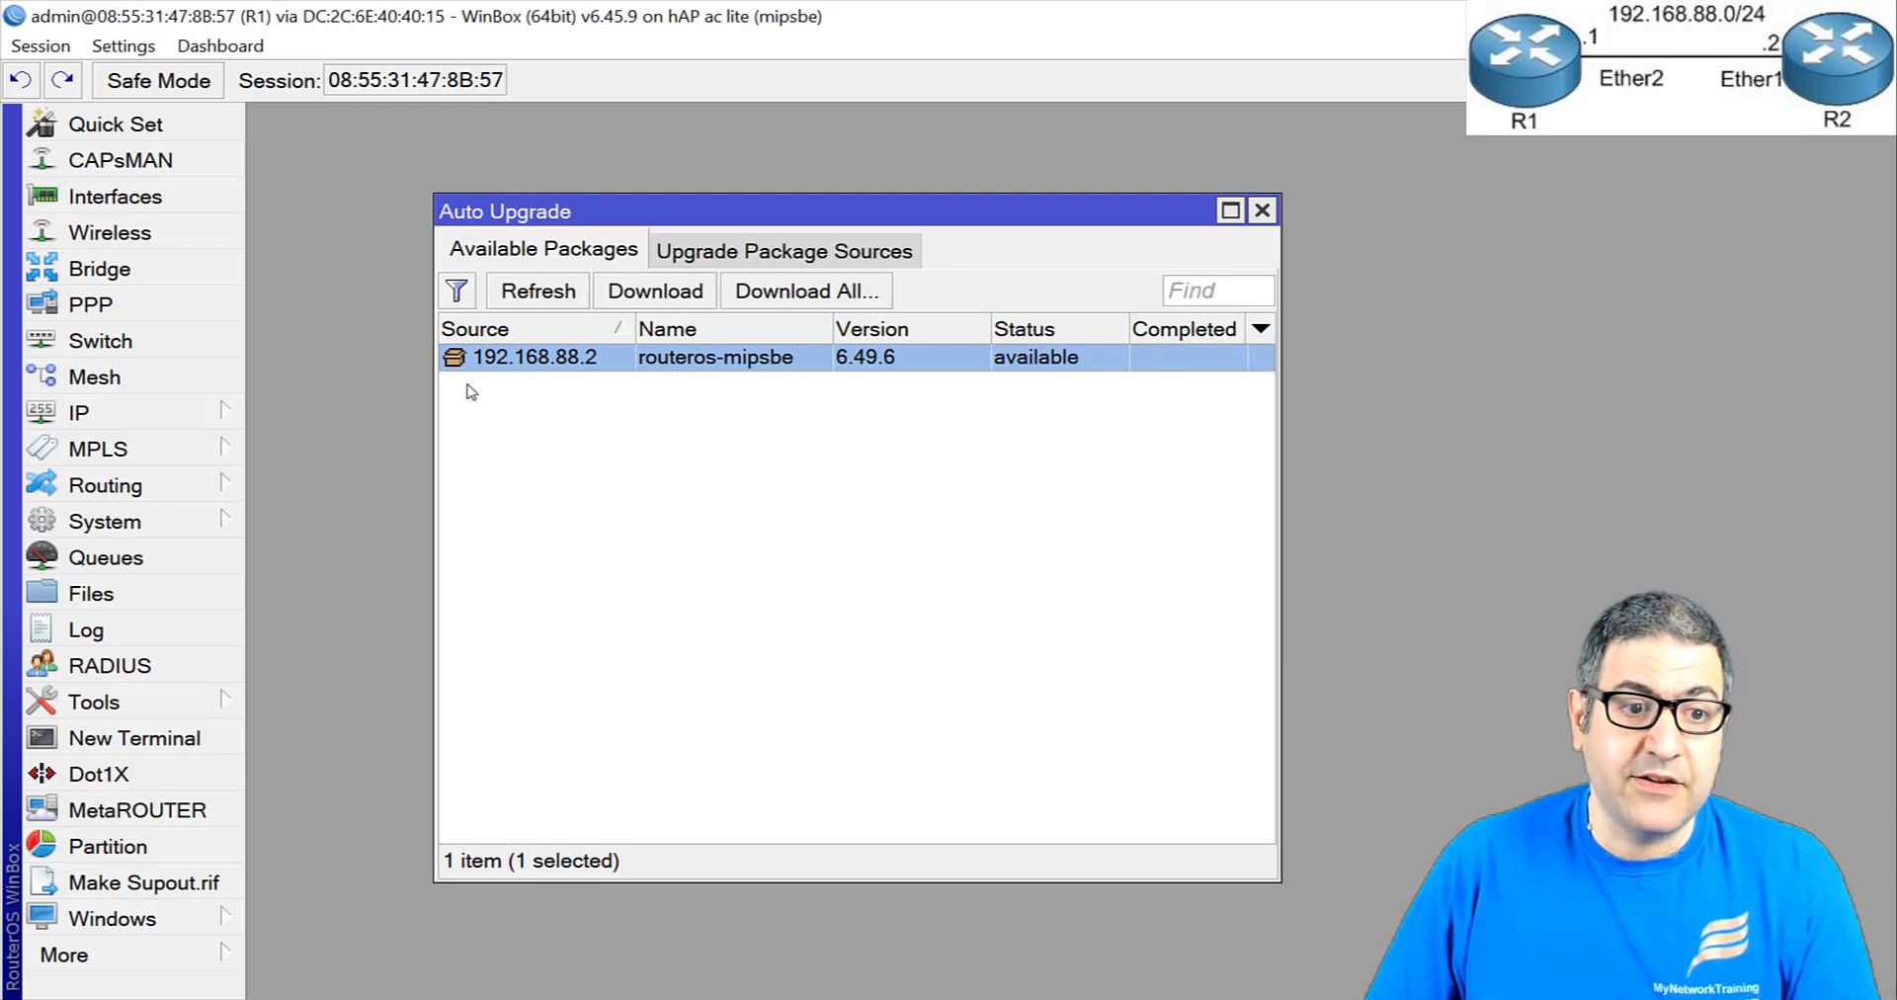
- Ping 8.8.8.8 from a terminal on R1 to confirm it has no internet route
click(178, 749)
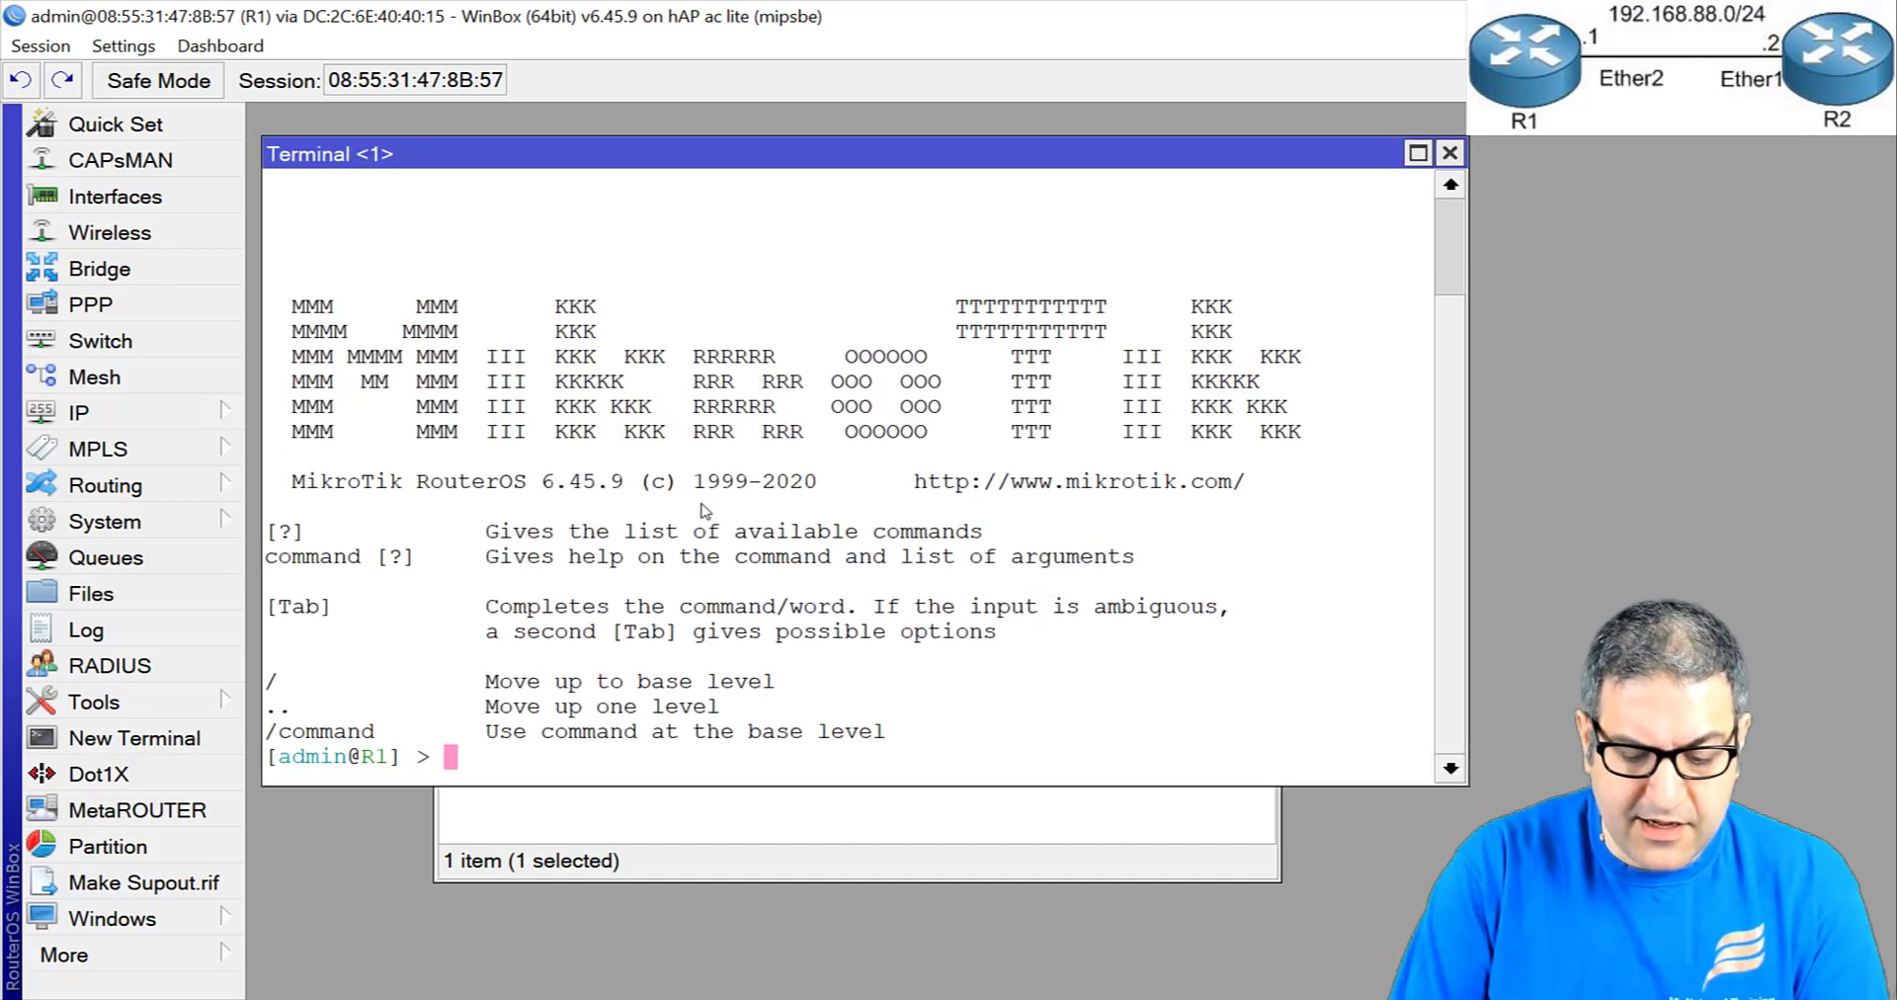
text(ping 8.8.)
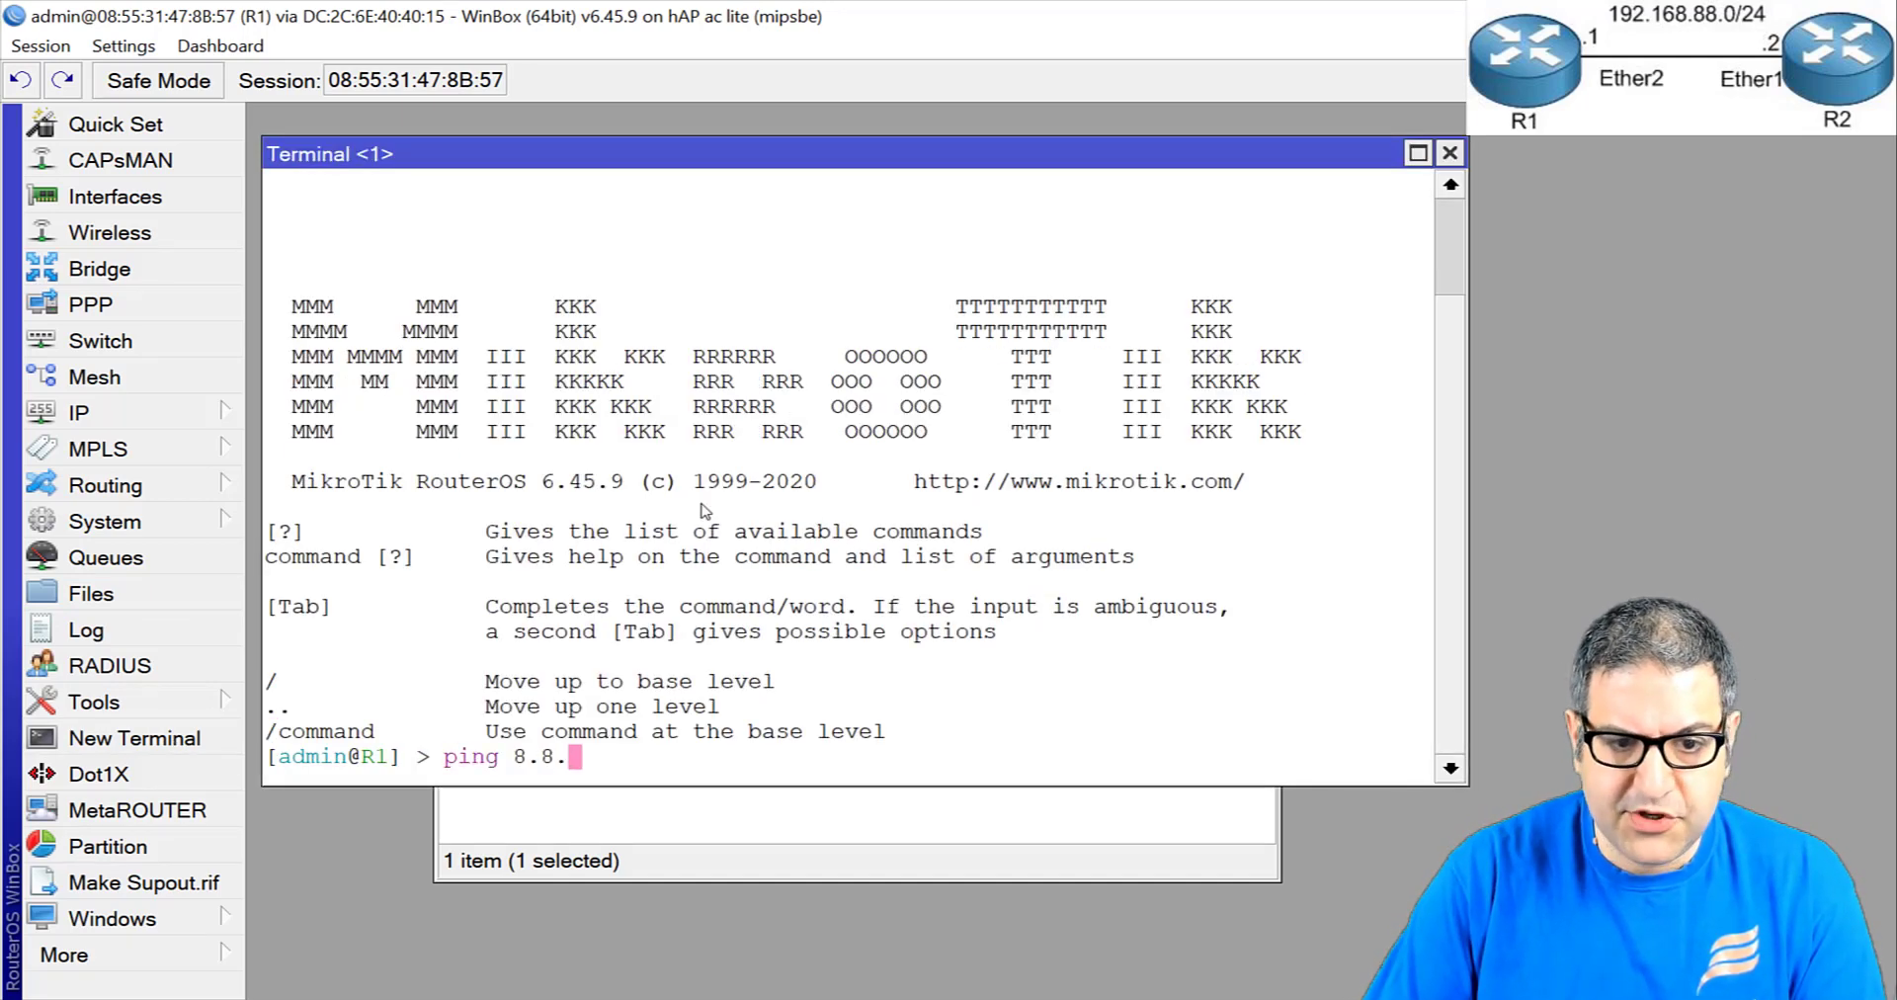
text(8.8.)
key(Return)
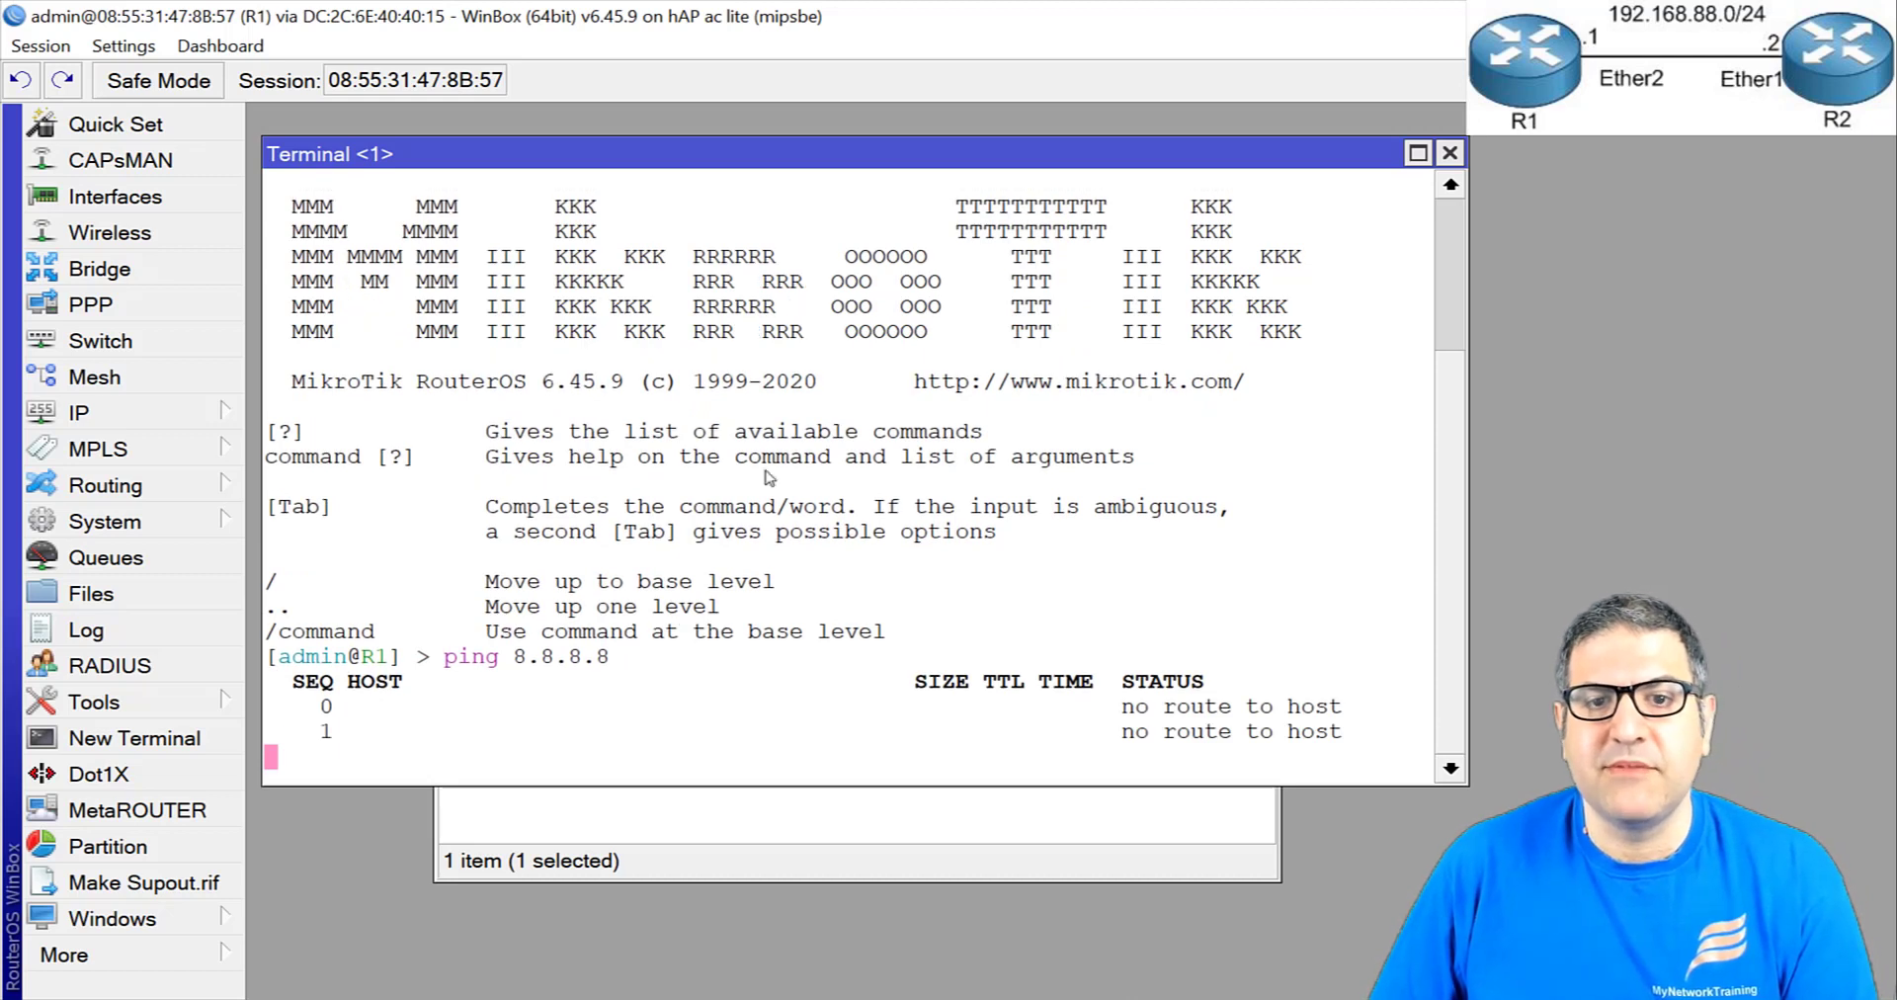
click(1449, 152)
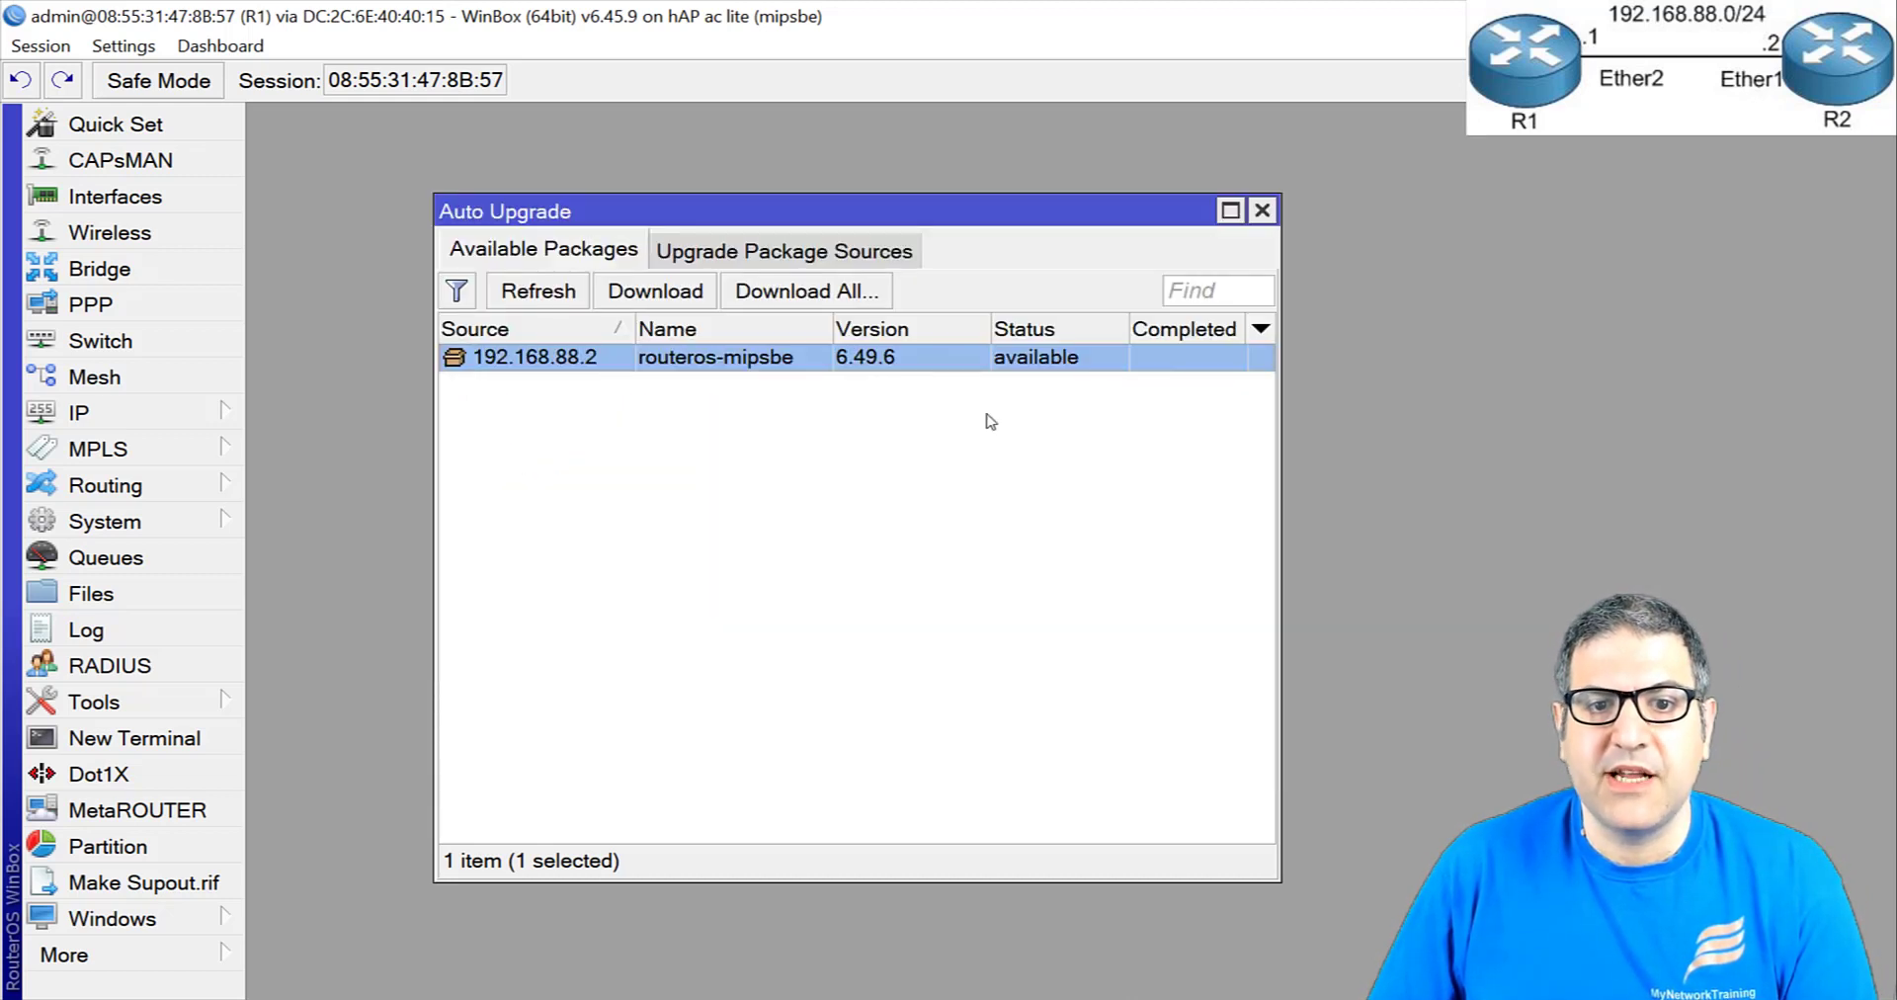
- Start downloading routeros-mipsbe 6.49.6 from R2 and widen the Auto Upgrade window to show all columns
click(671, 298)
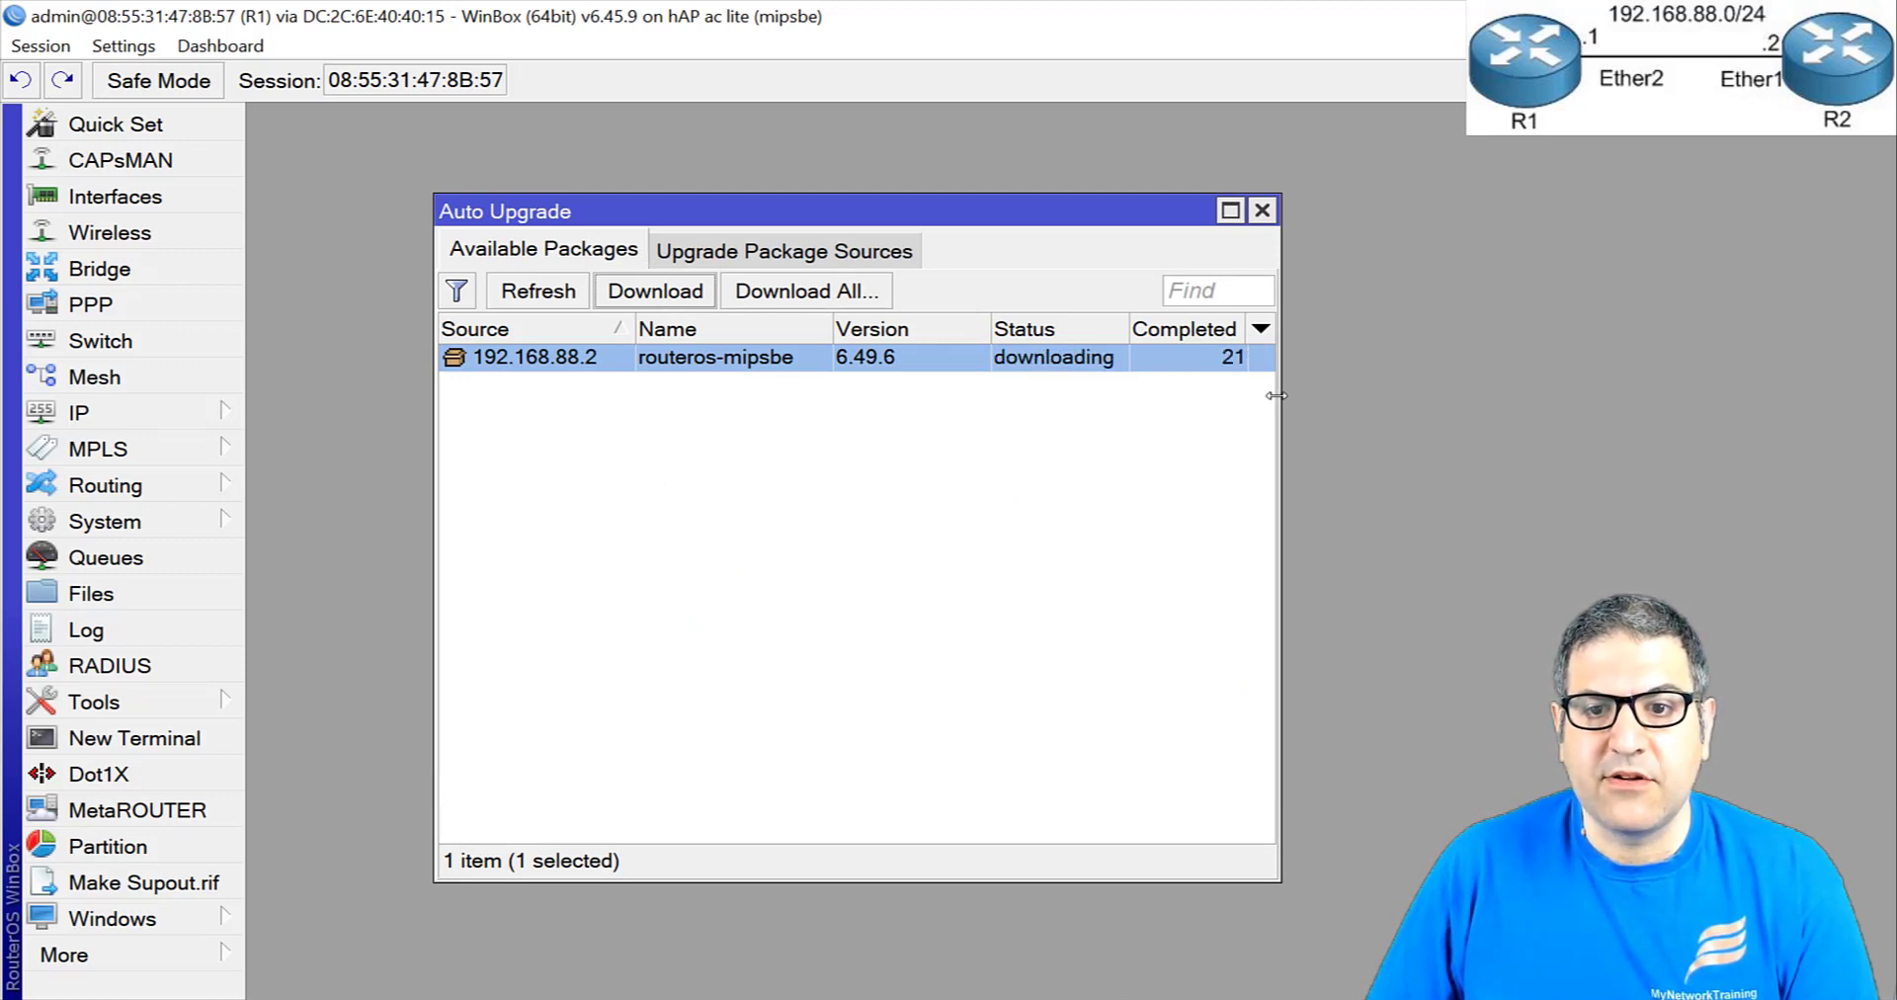
drag(1274, 403, 1436, 405)
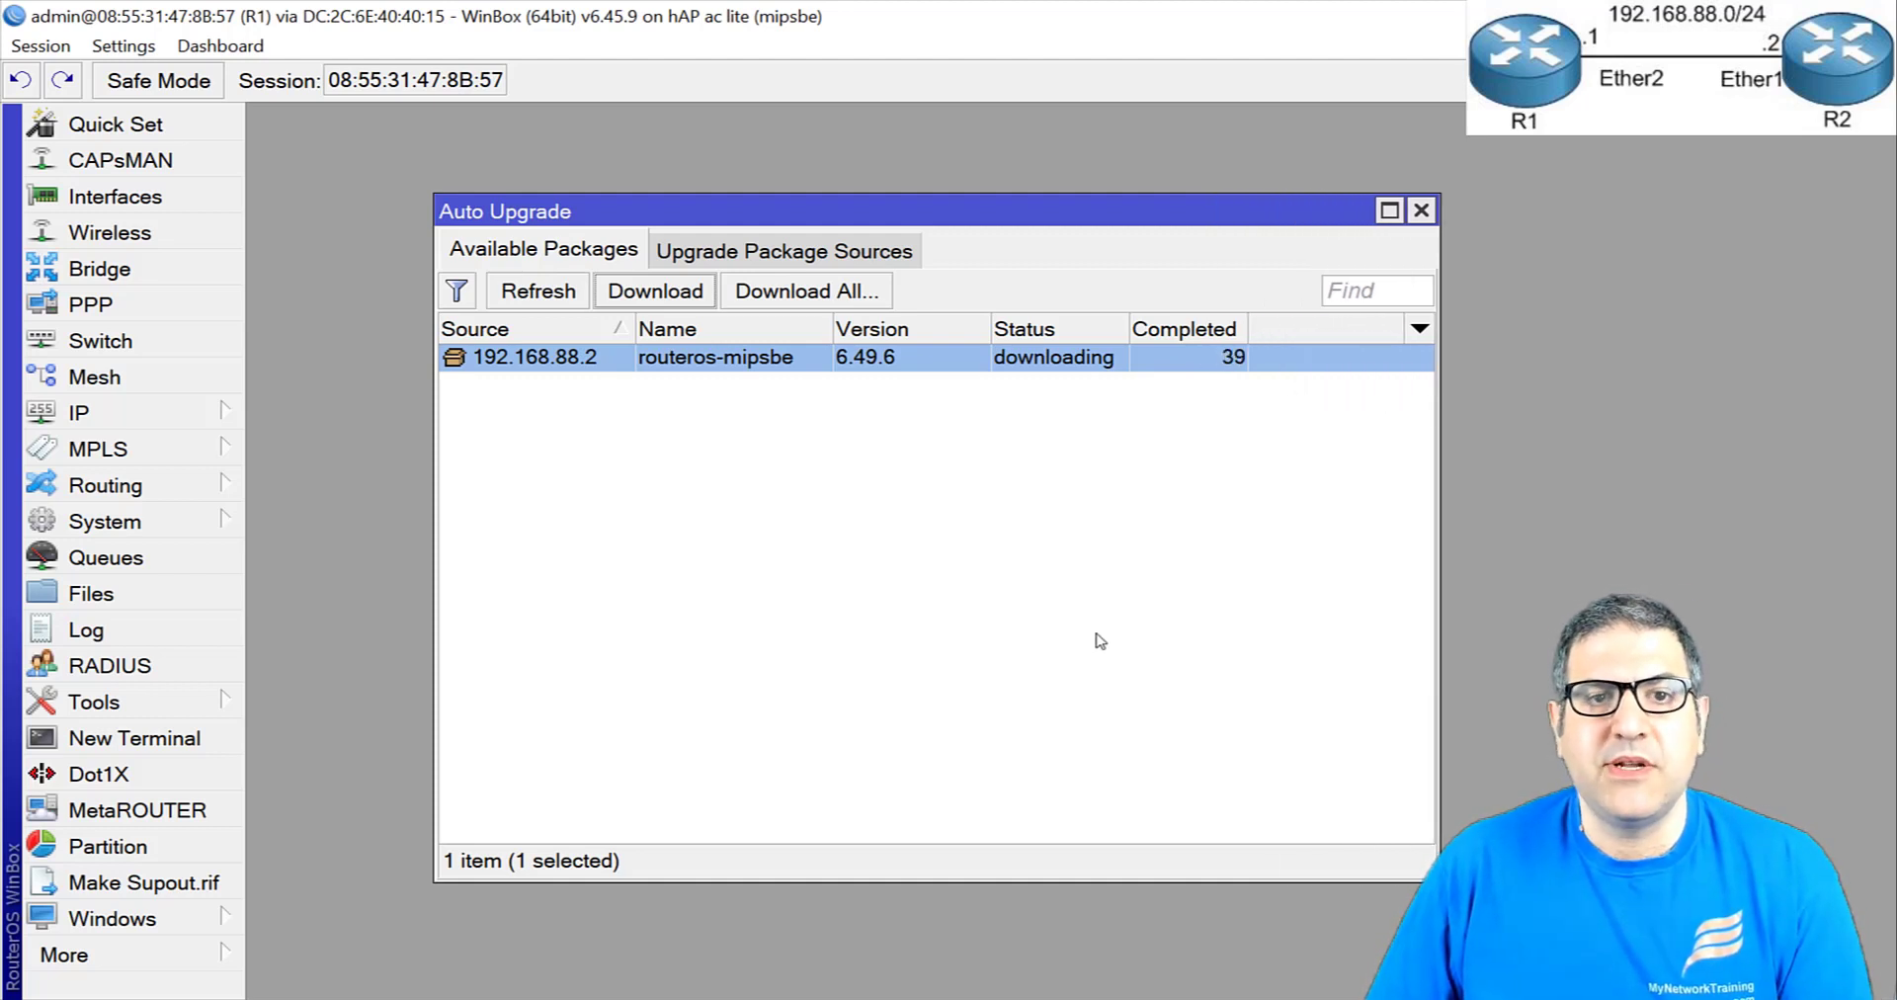
click(163, 593)
- Place R1's File List below Auto Upgrade and confirm routeros-mipsbe-6.49.6.npk matches R2's 11.8 MiB file
drag(1297, 405, 927, 461)
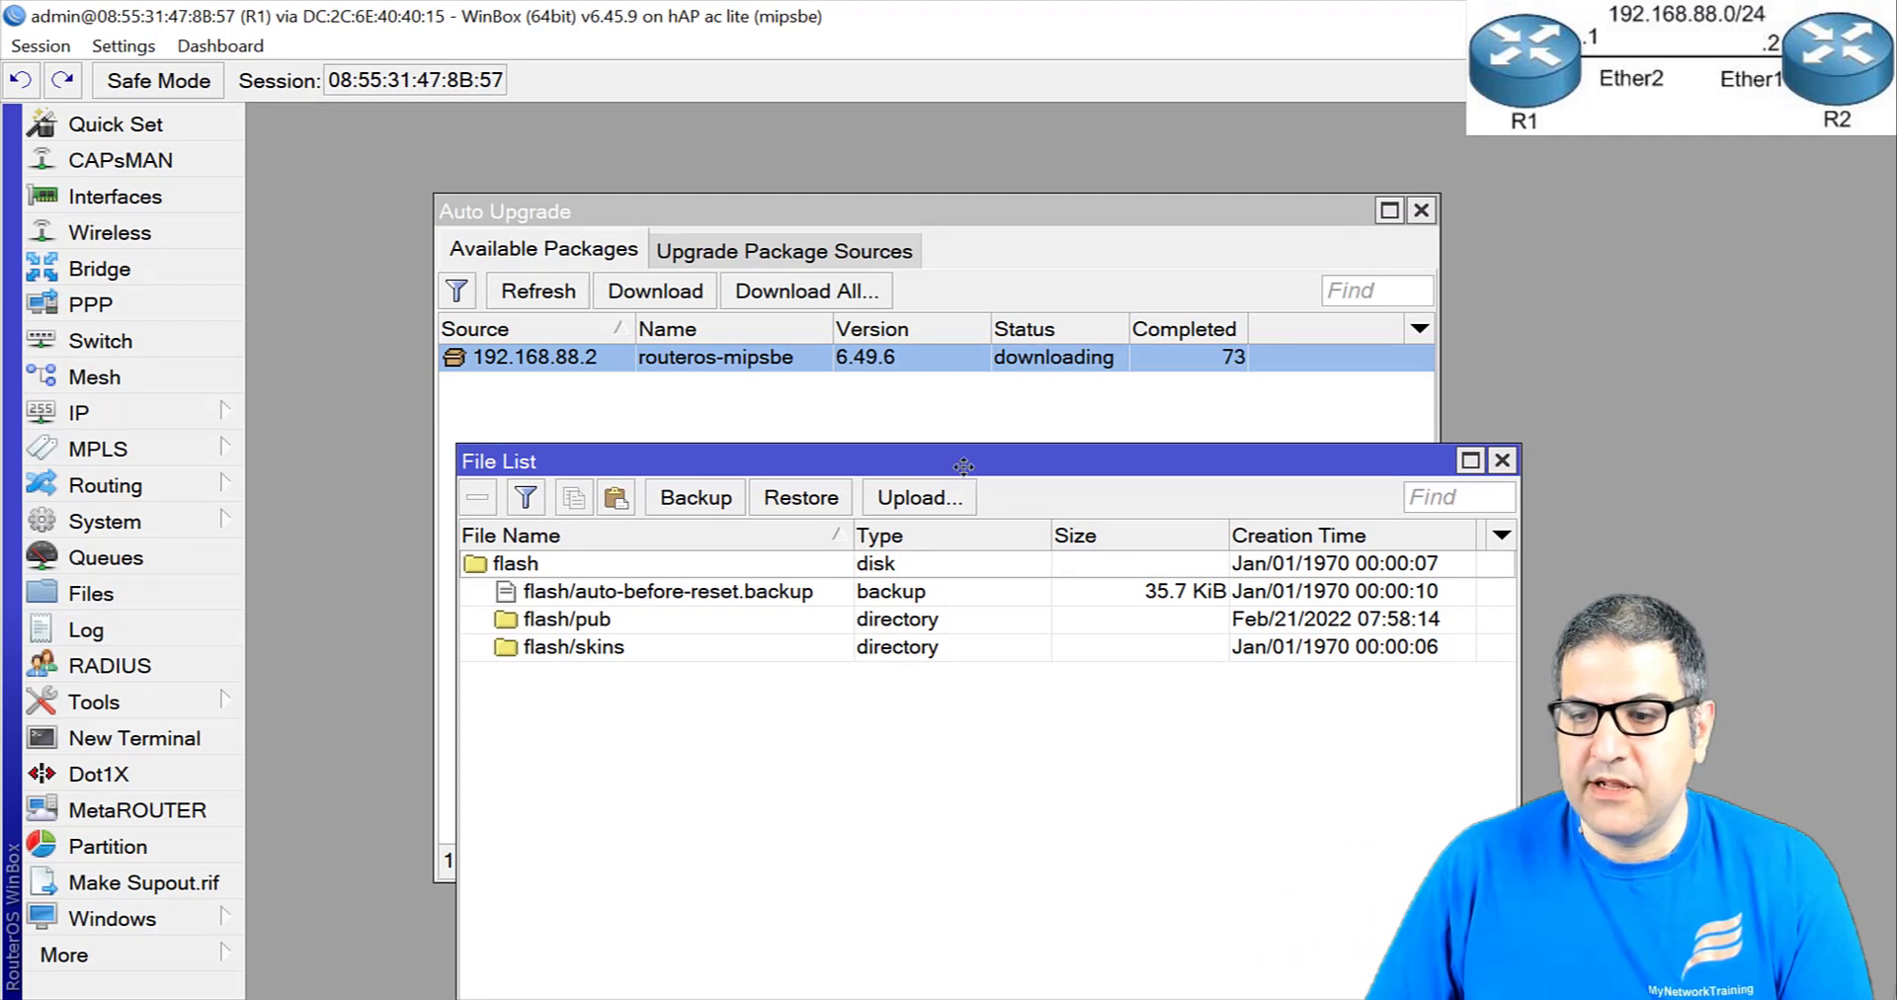
drag(964, 466, 936, 450)
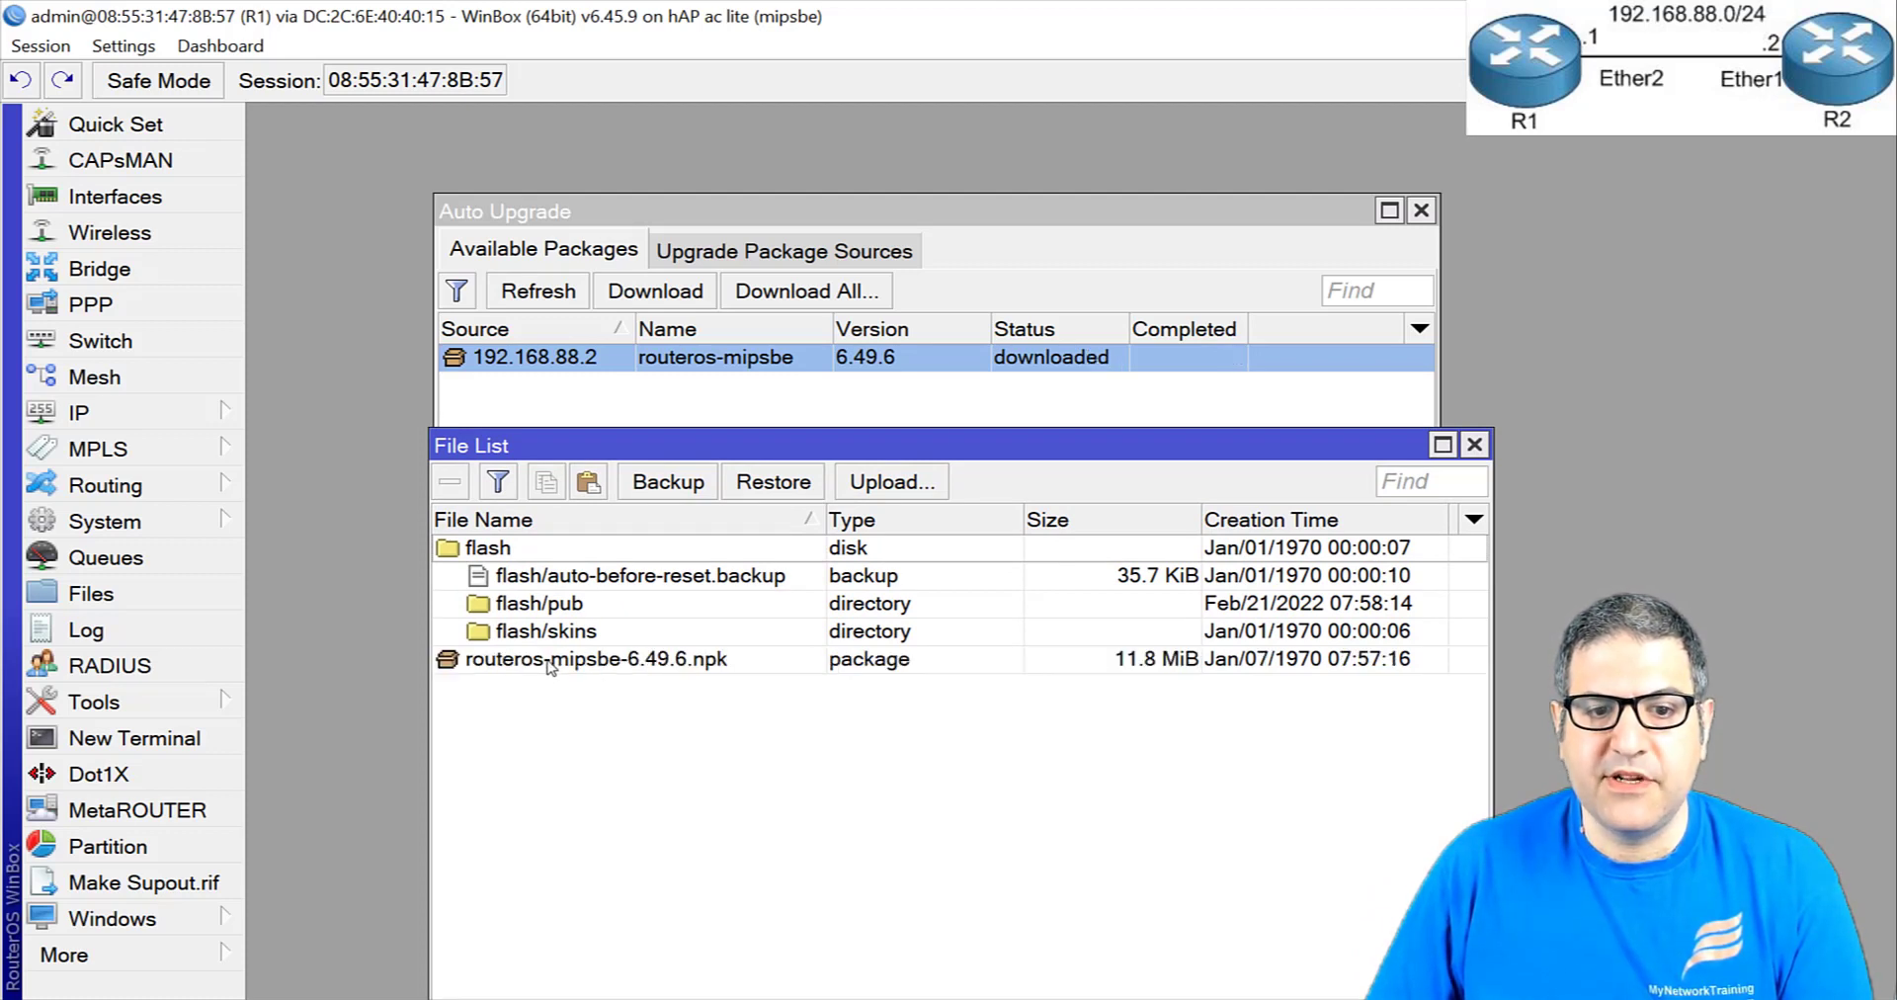
click(549, 664)
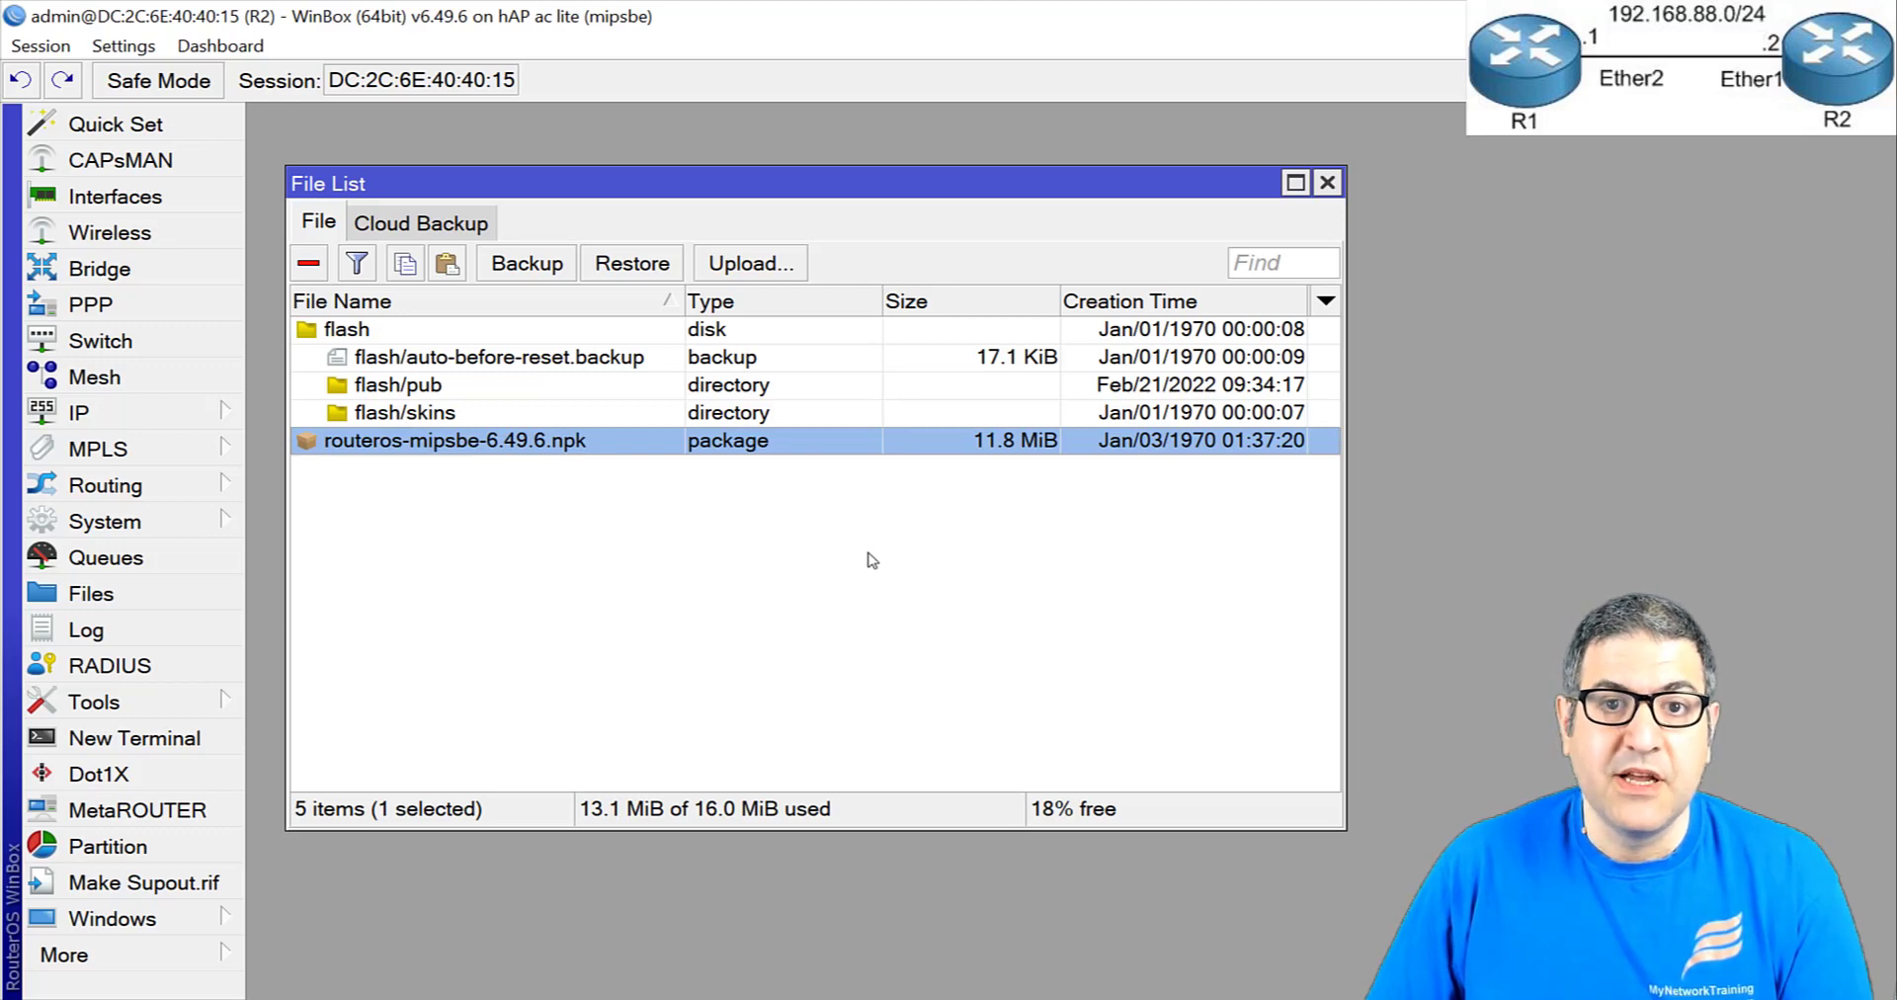
click(805, 613)
key(Escape)
click(91, 593)
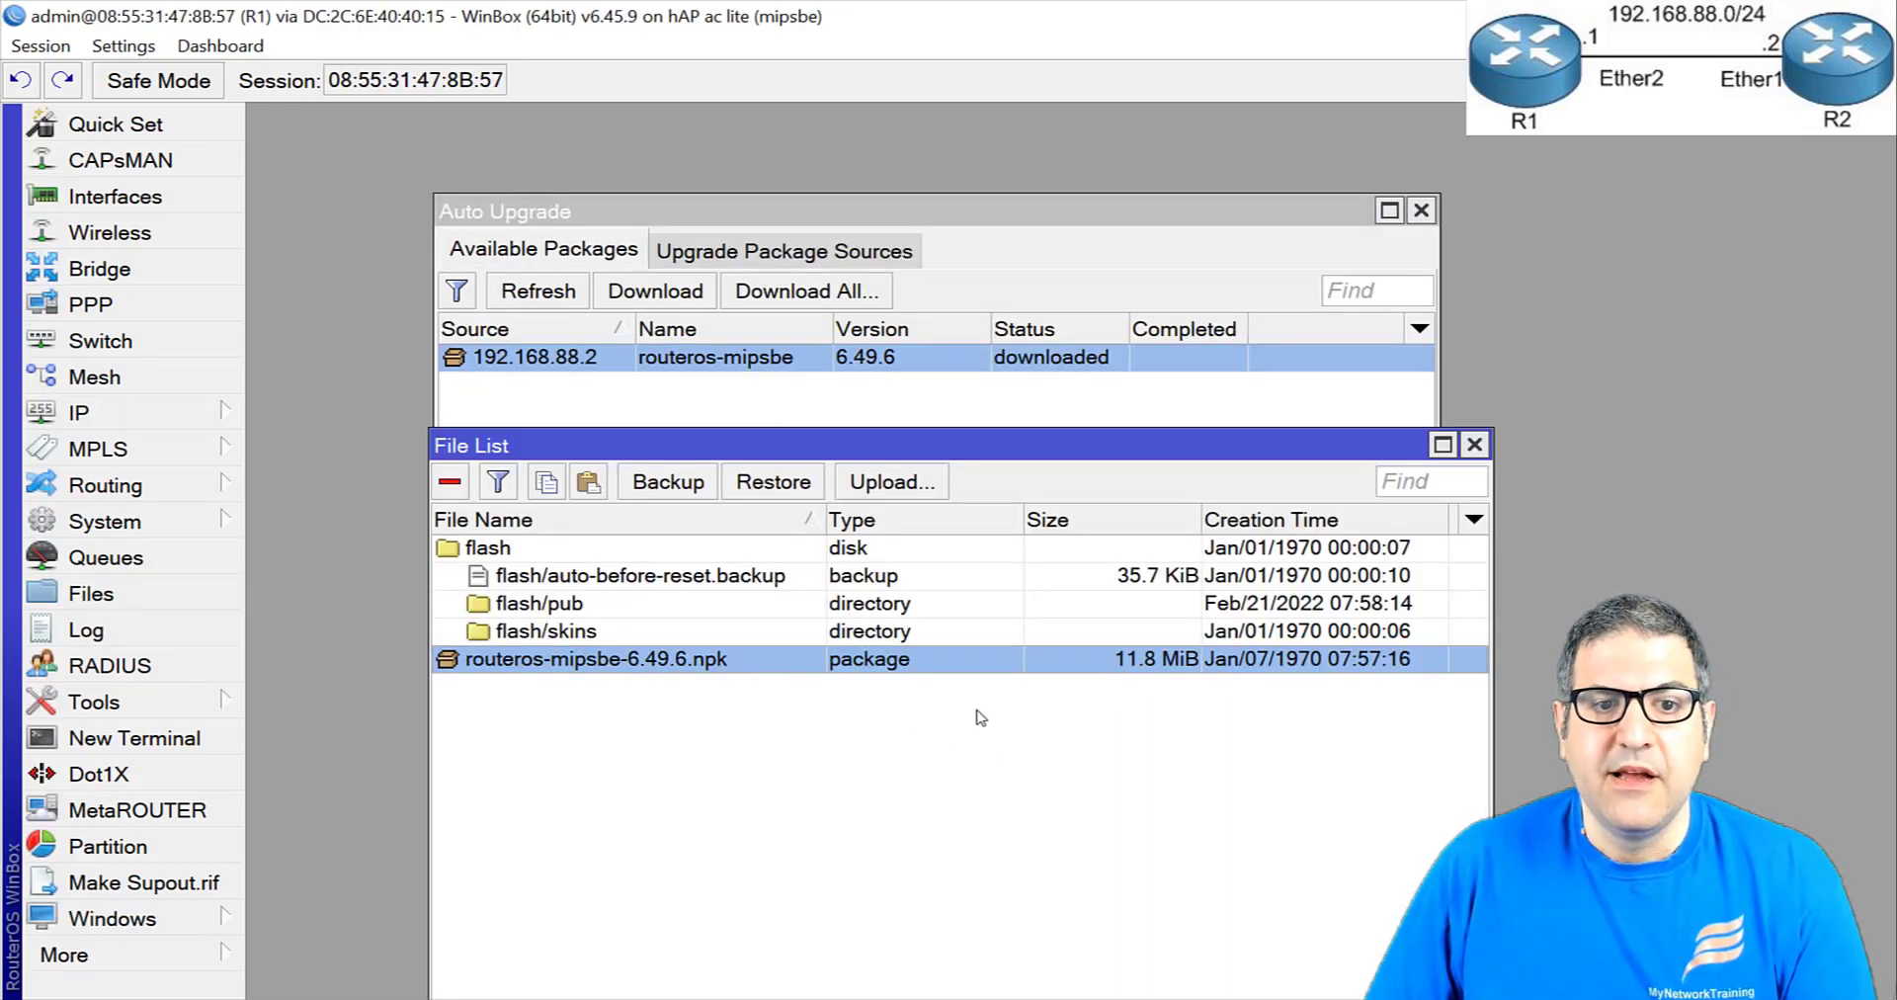
click(210, 524)
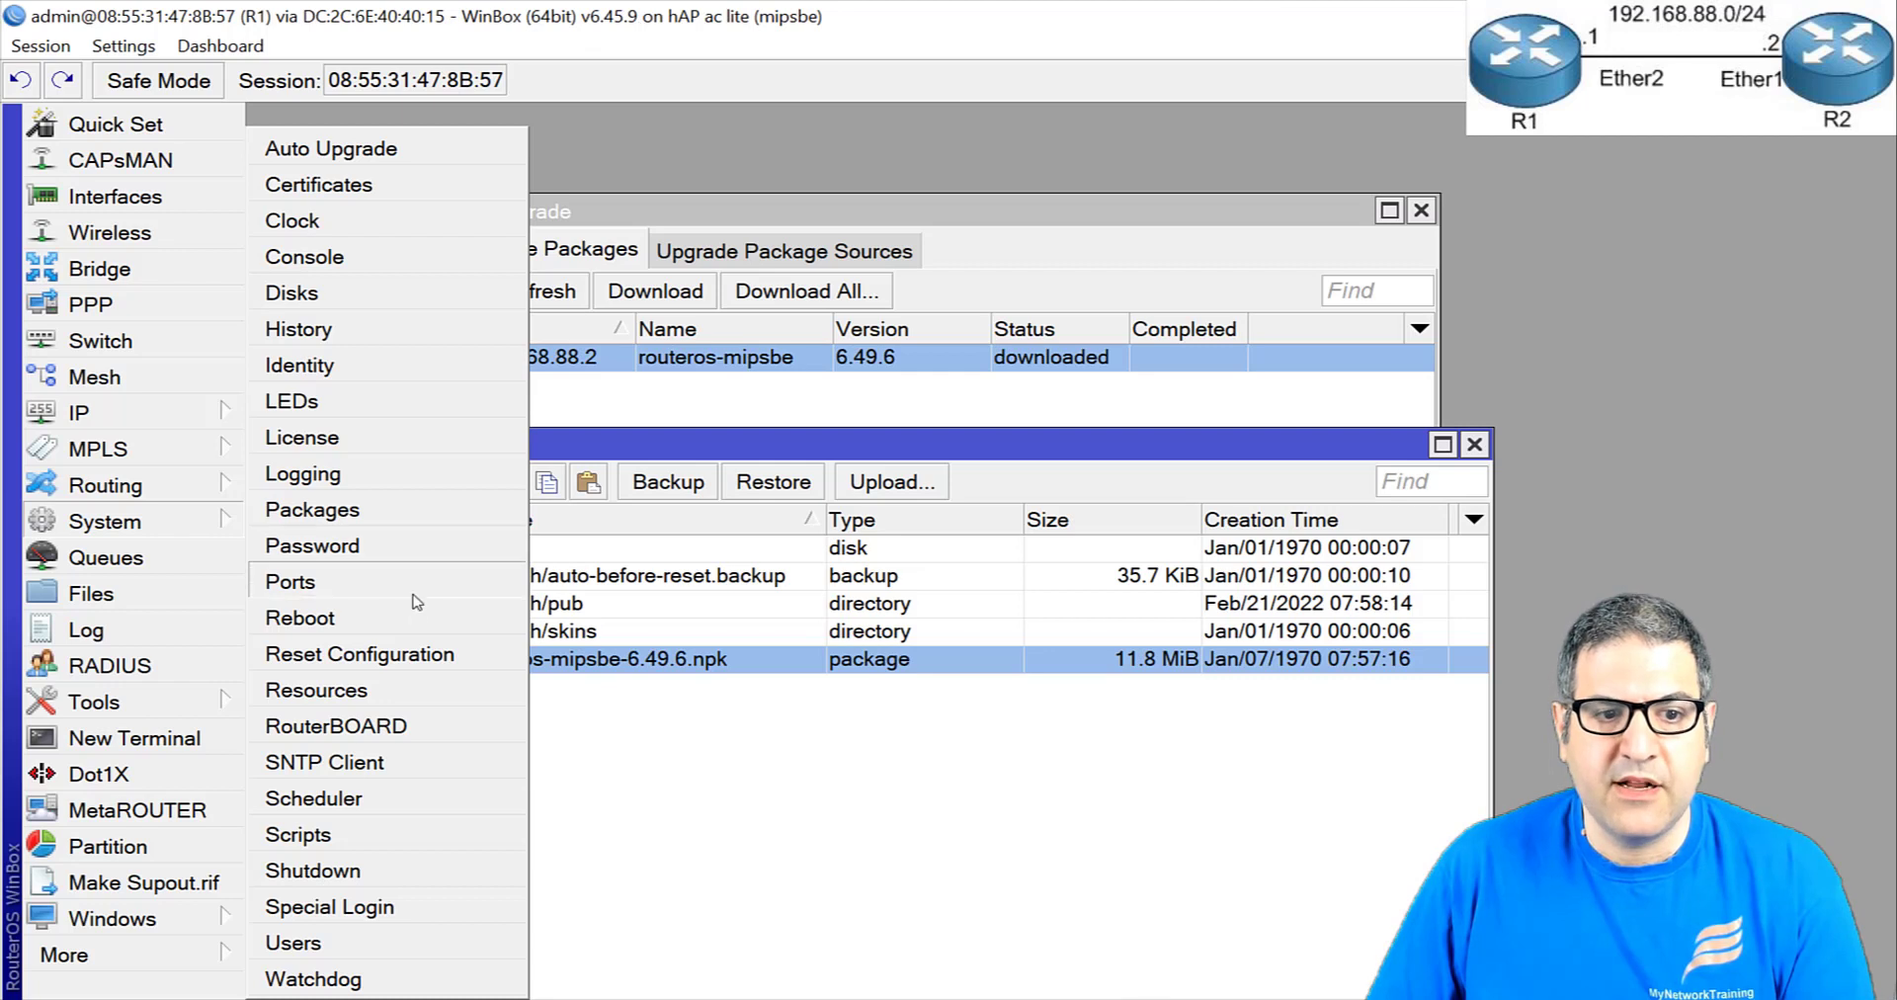
- Reboot R1 from System > Reboot, confirming with Yes
click(393, 622)
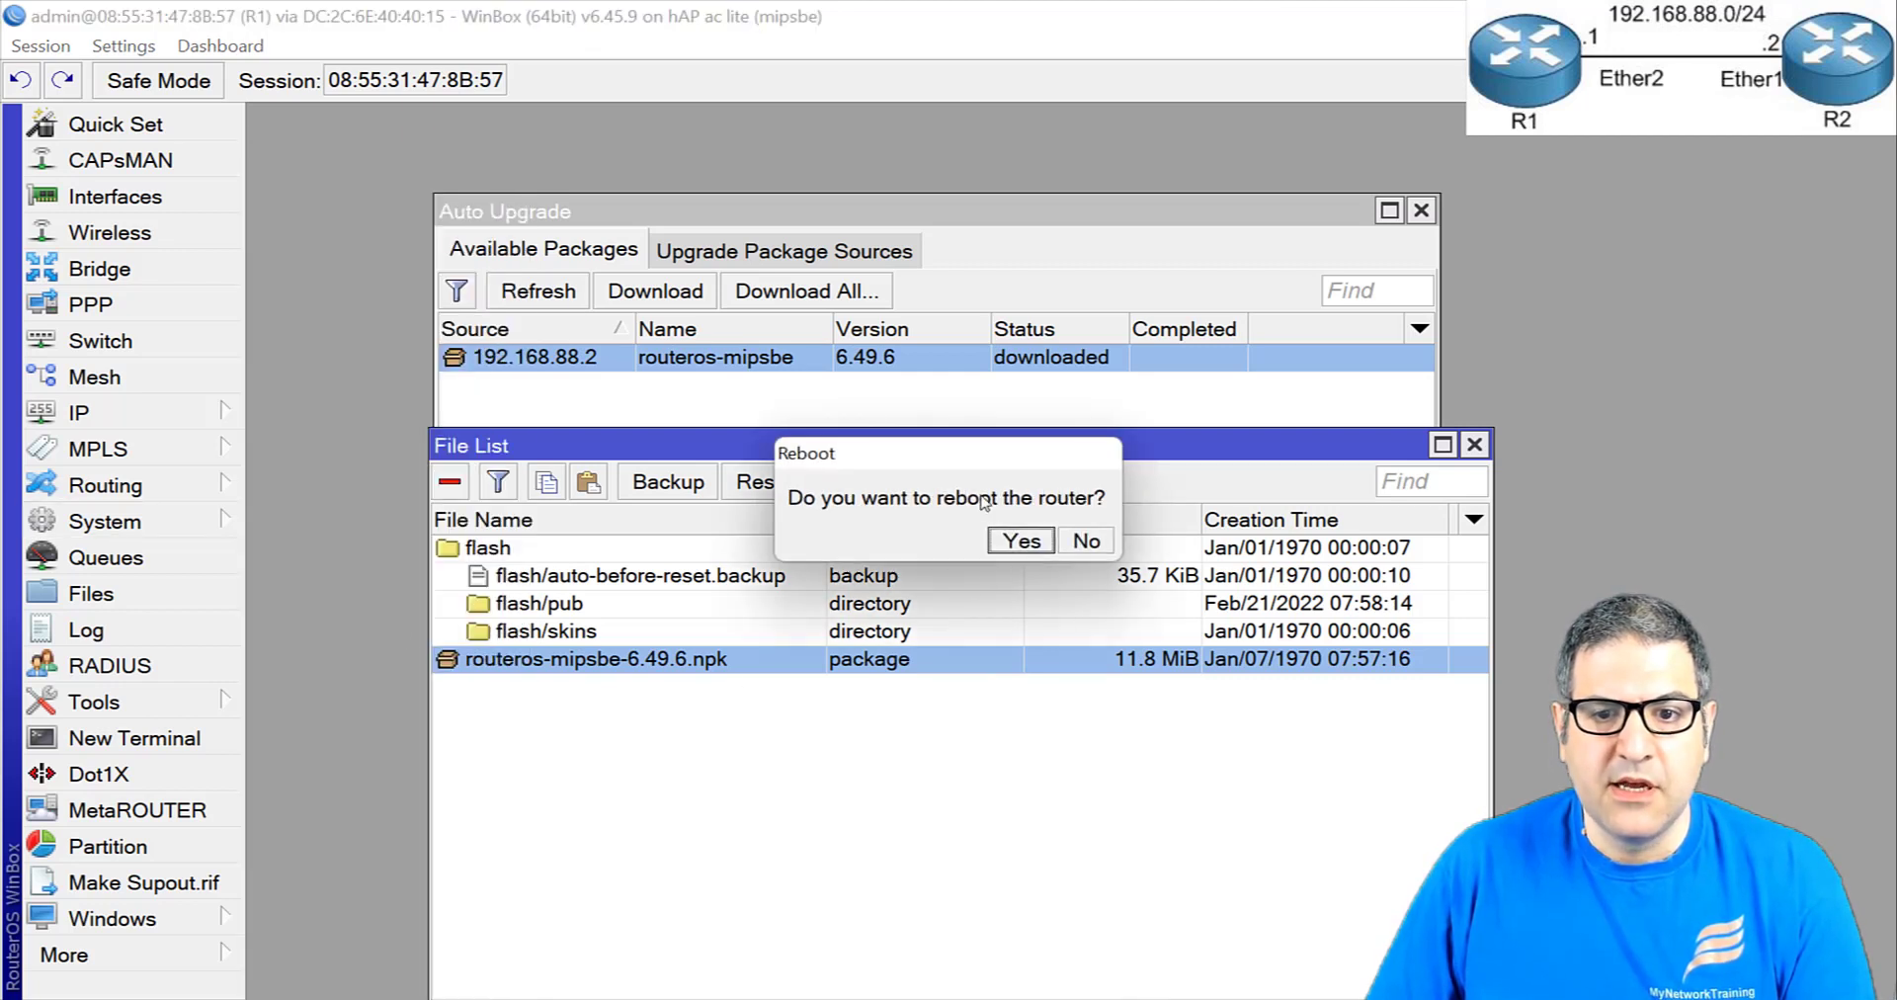
click(1021, 540)
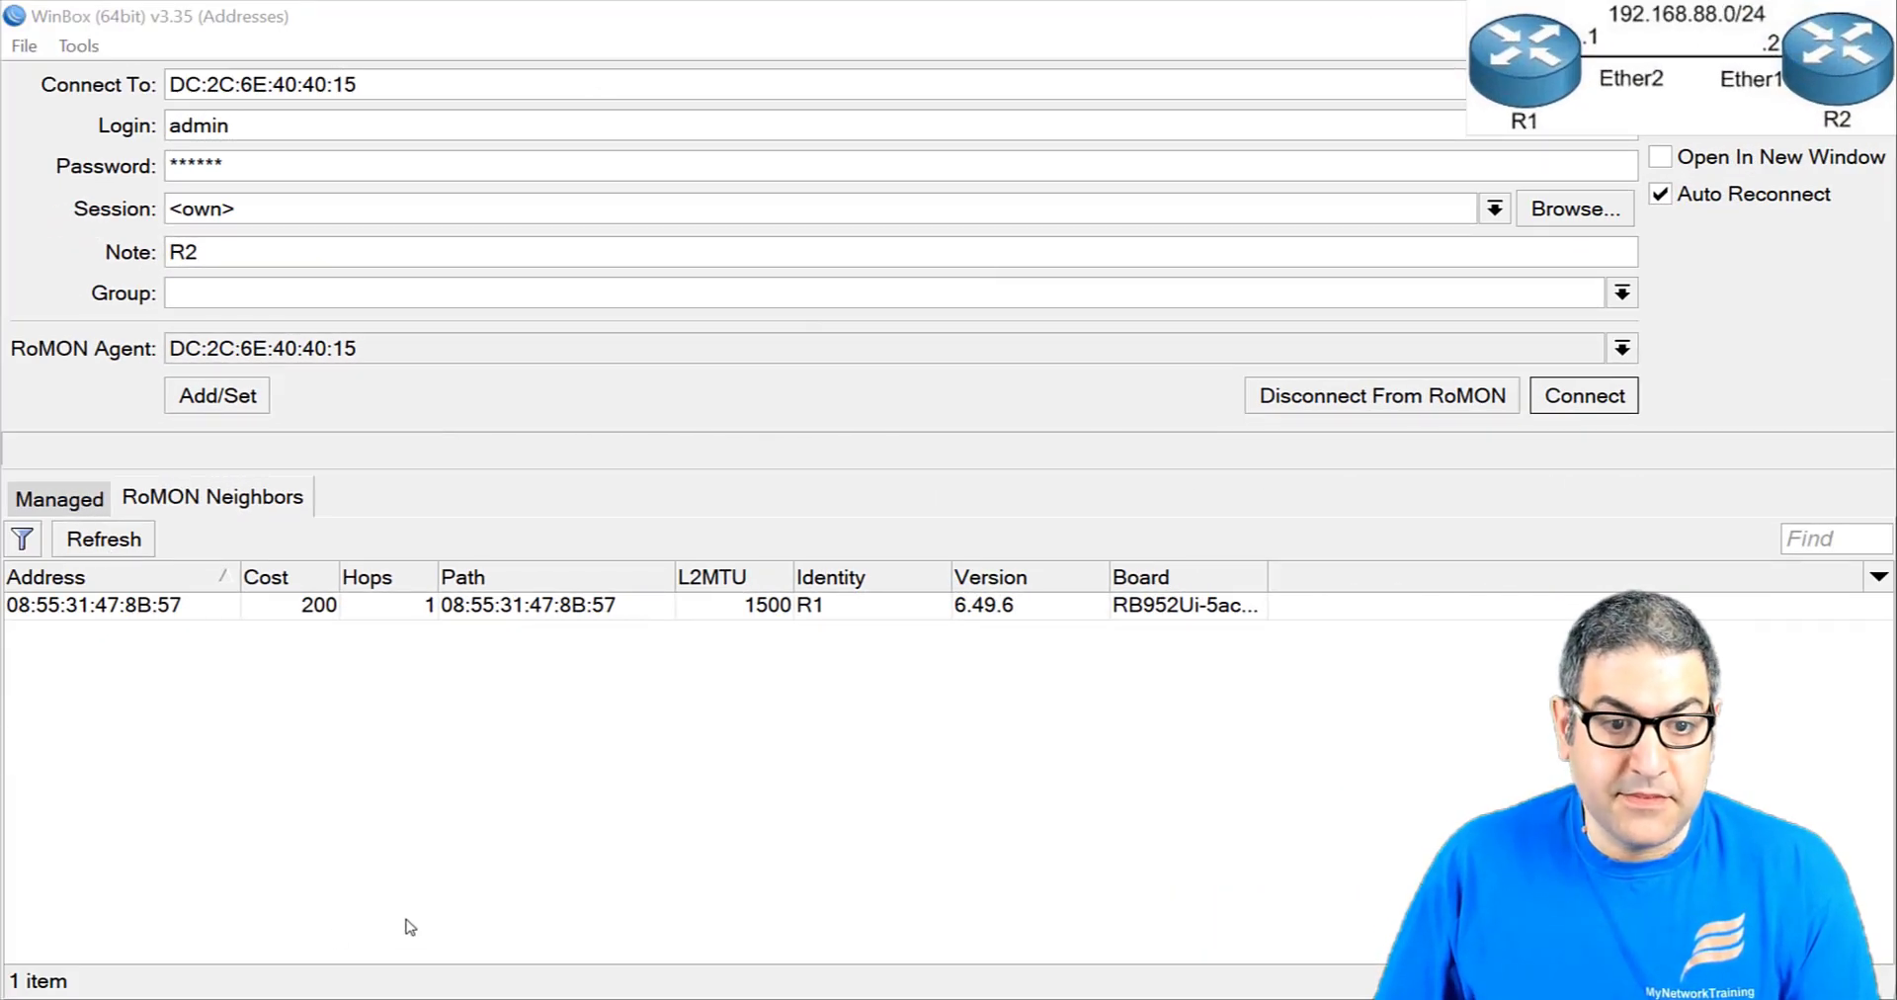
- Reconnect to R1 from the RoMON Neighbors list and close the File List
click(843, 617)
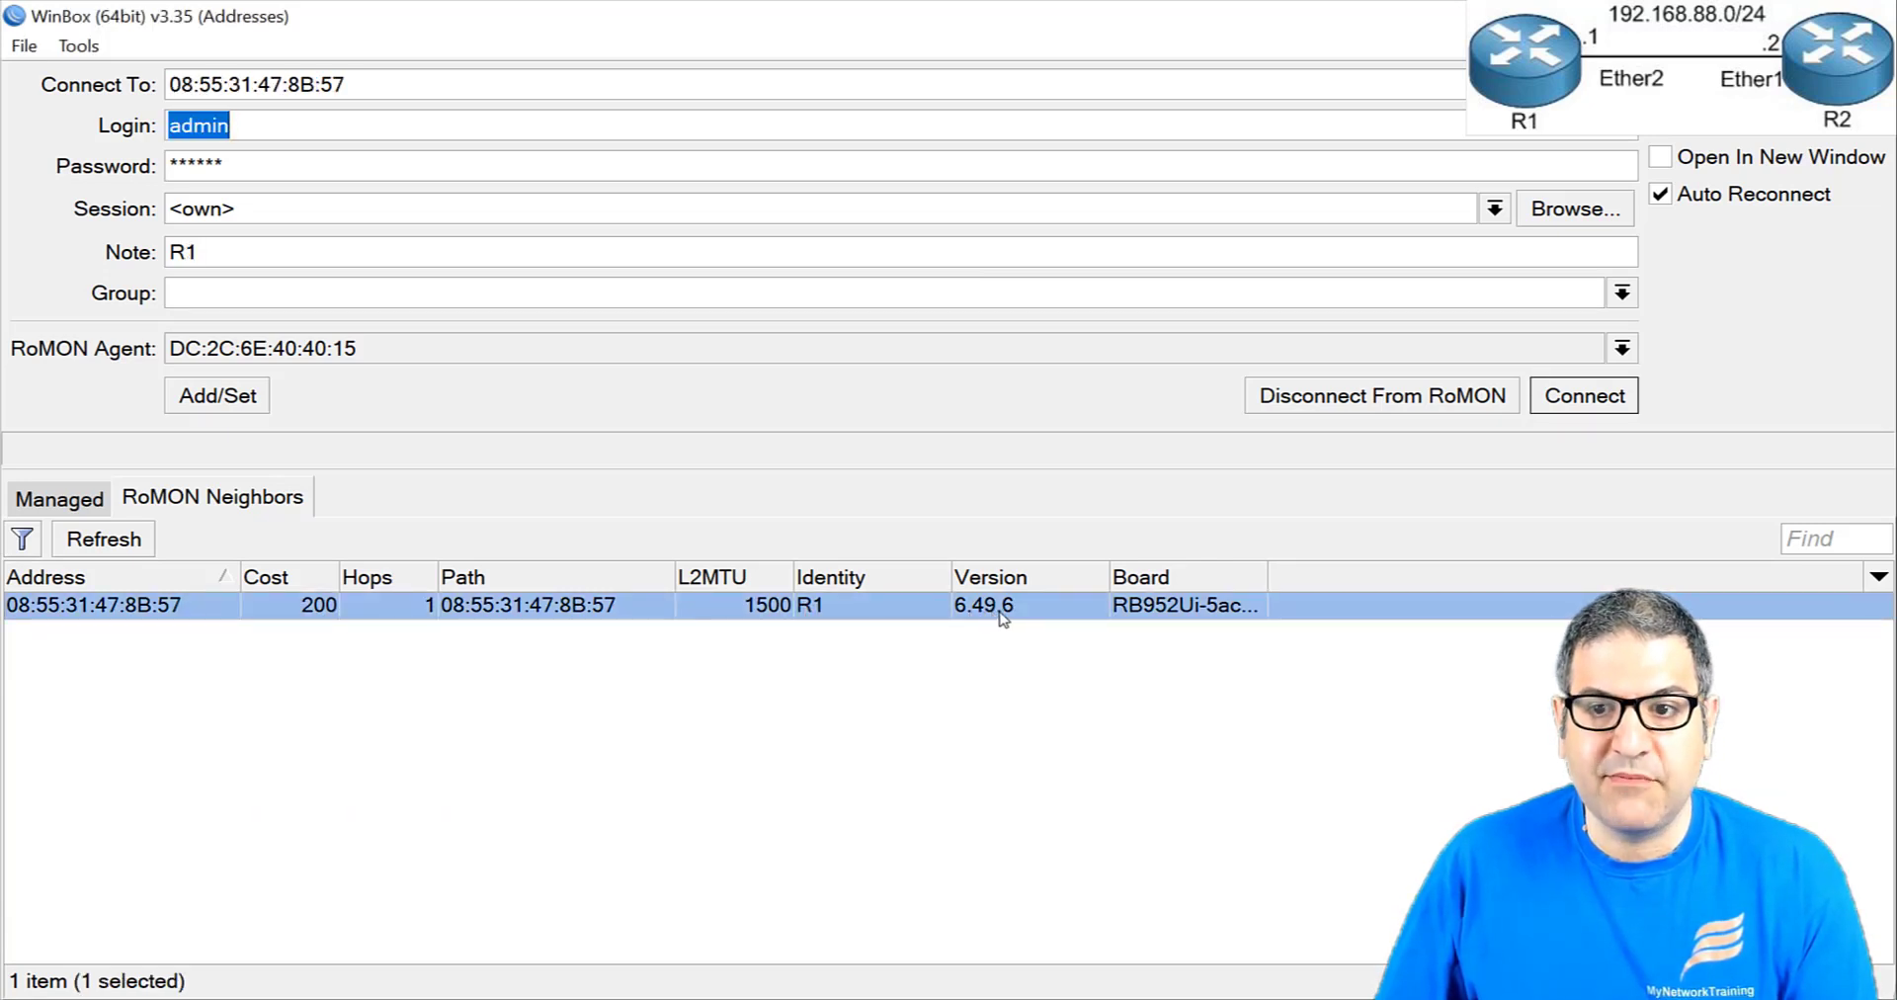
click(1593, 400)
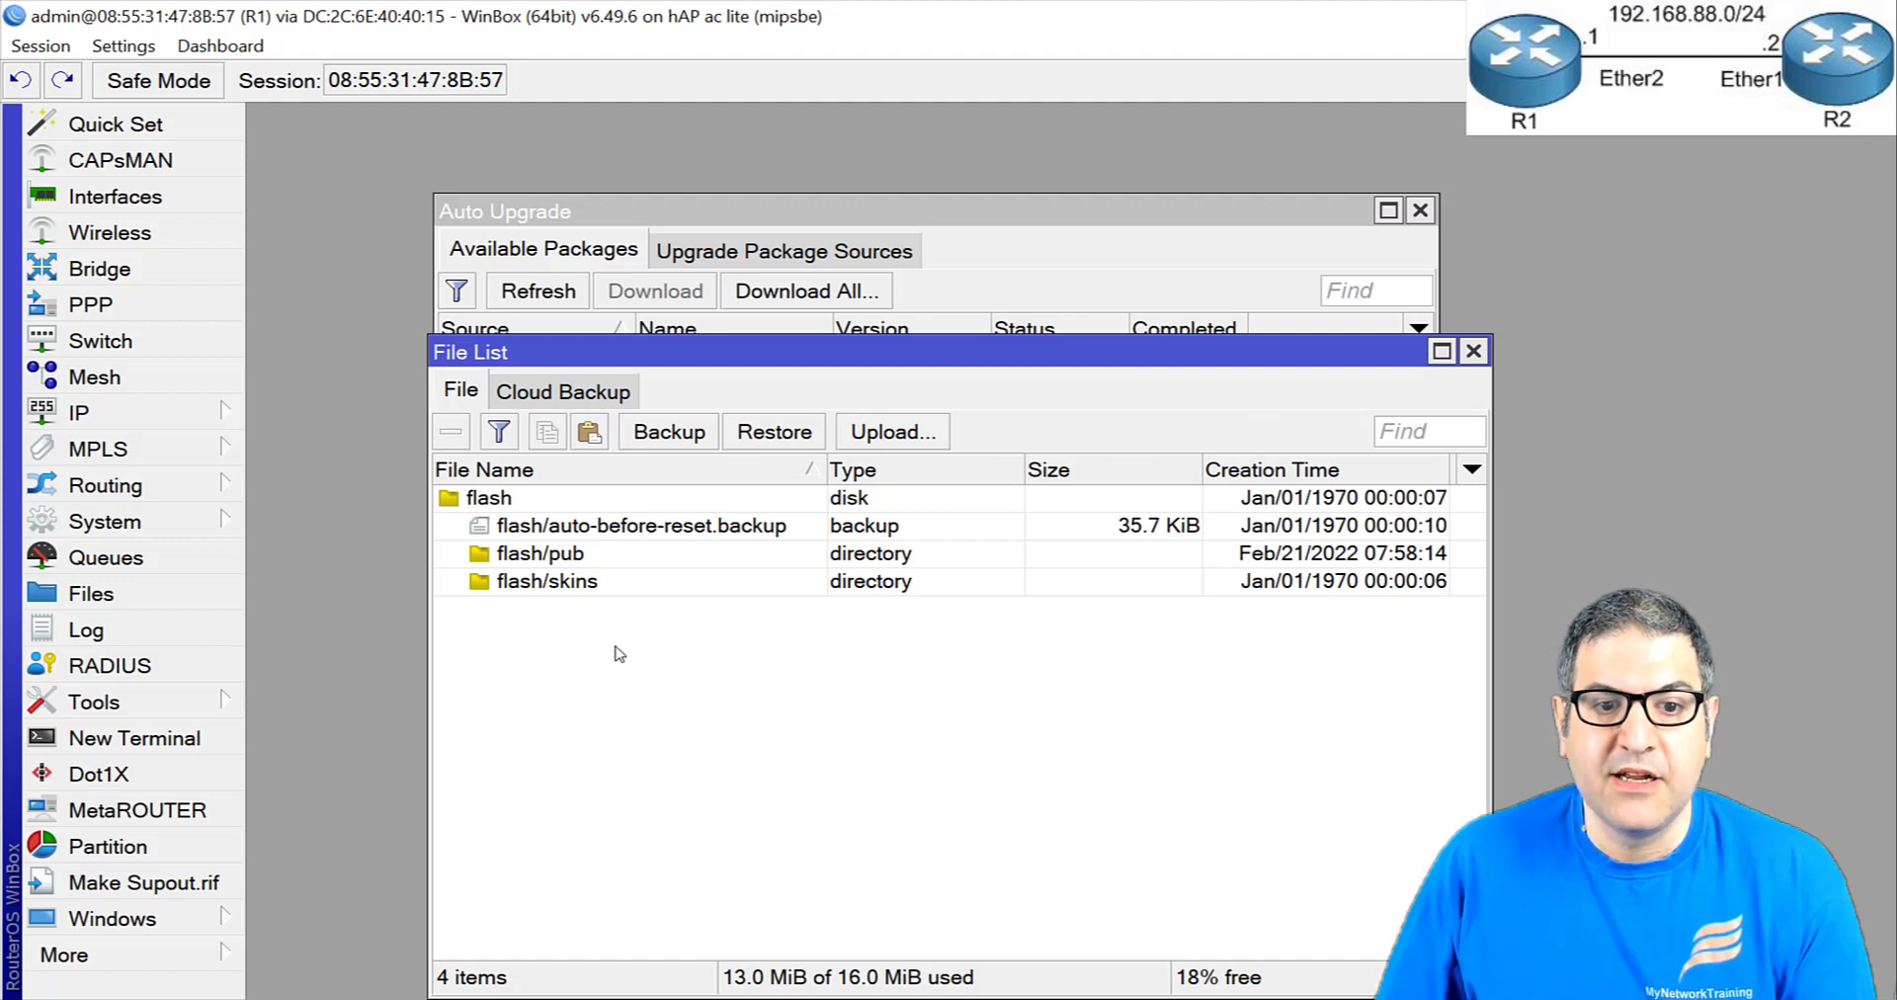
key(Escape)
key(Escape)
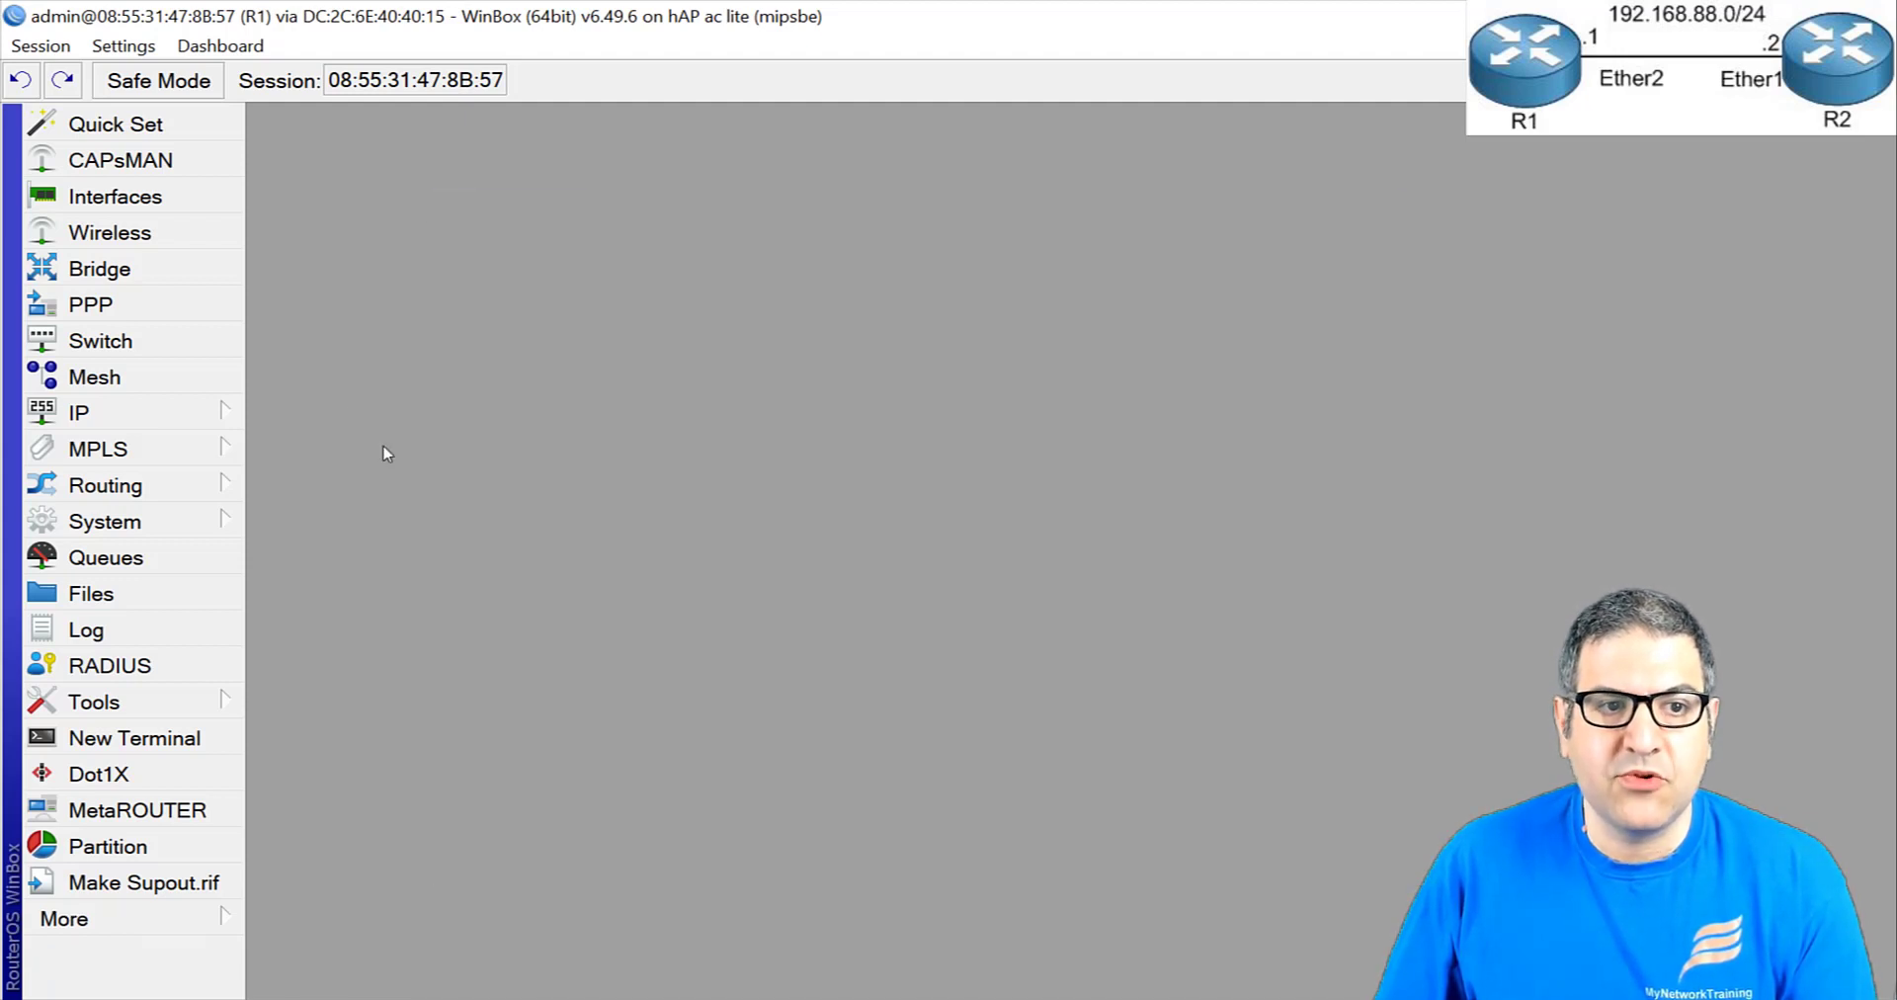